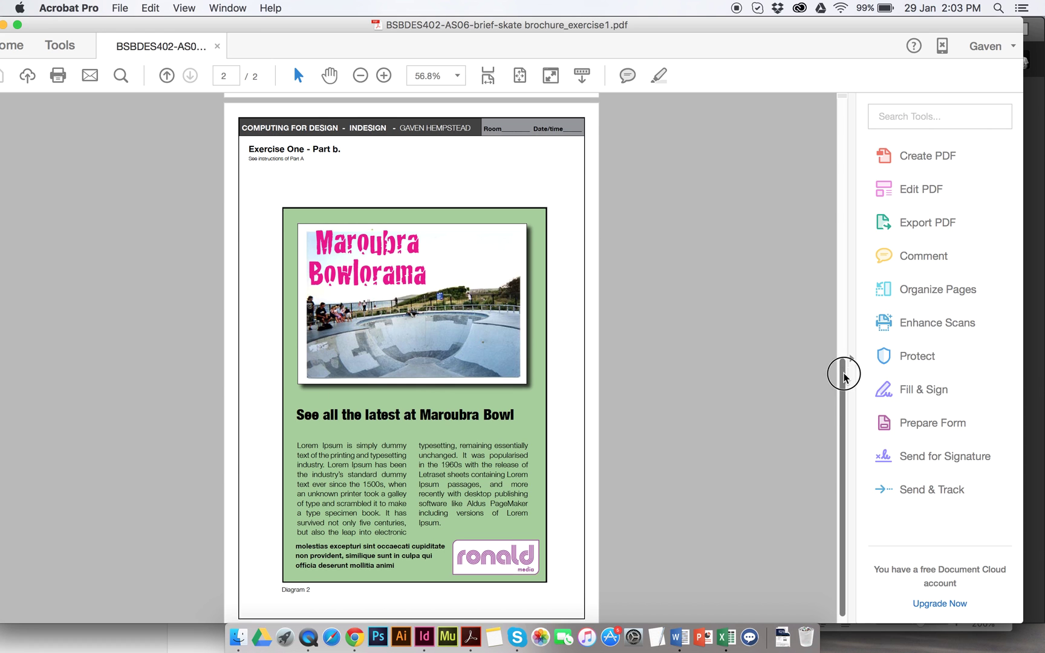
# - Review both pages of the skate brochure brief PDF in Acrobat, then bring up InDesign
pyautogui.moveTo(842, 370); pyautogui.dragTo(863, 121)
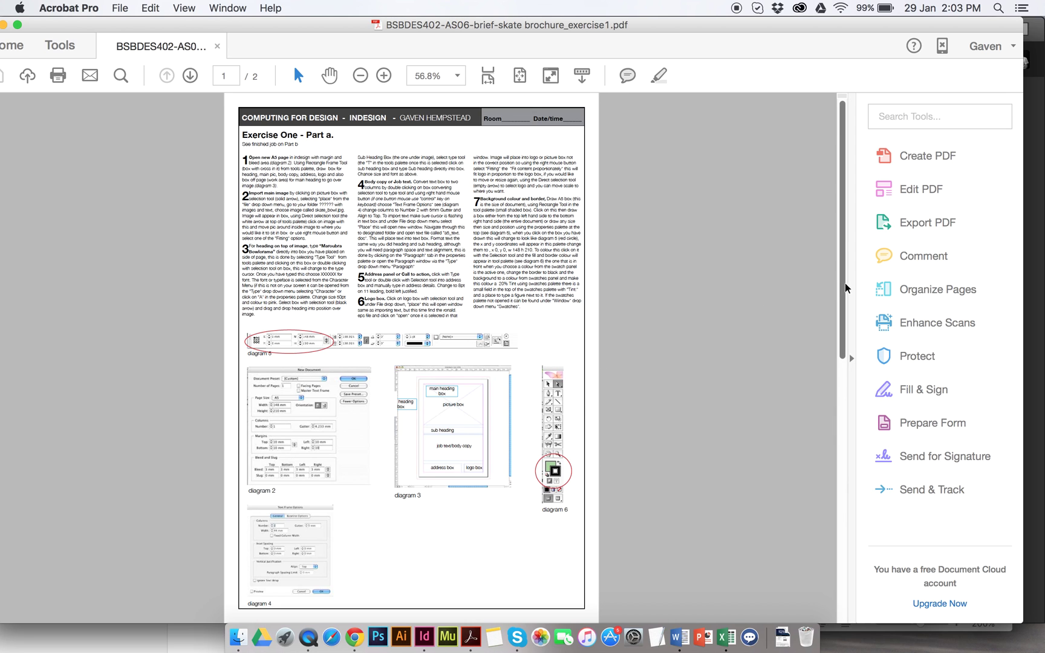
pyautogui.moveTo(842, 295); pyautogui.dragTo(840, 555)
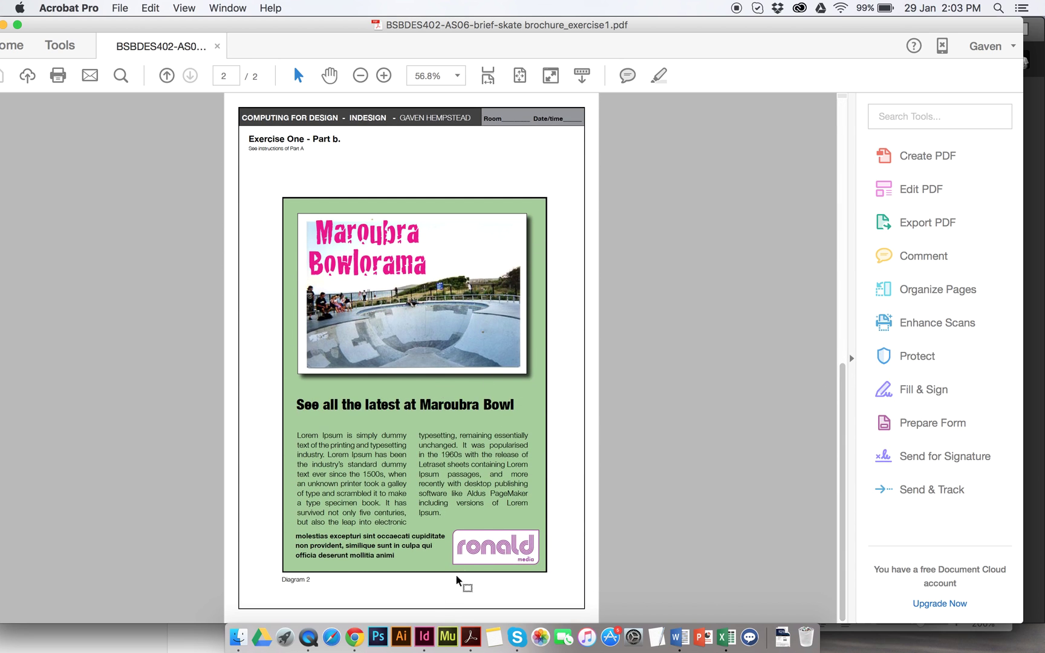
pyautogui.click(417, 623)
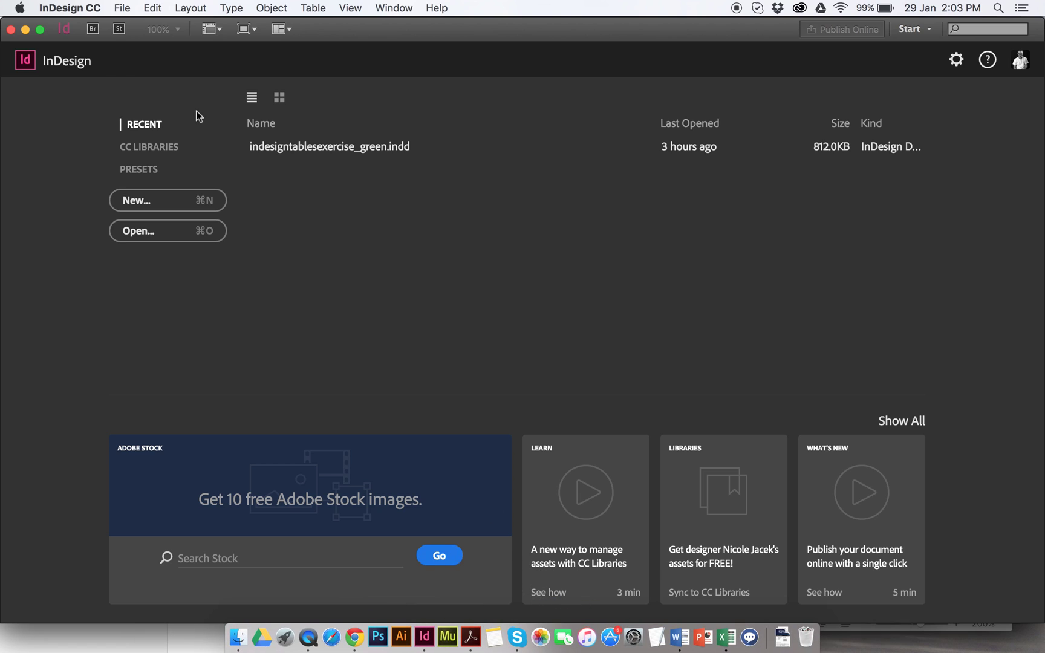
# - Create a single-page A5 document with facing pages off and 10 mm margins on all sides
pyautogui.click(164, 202)
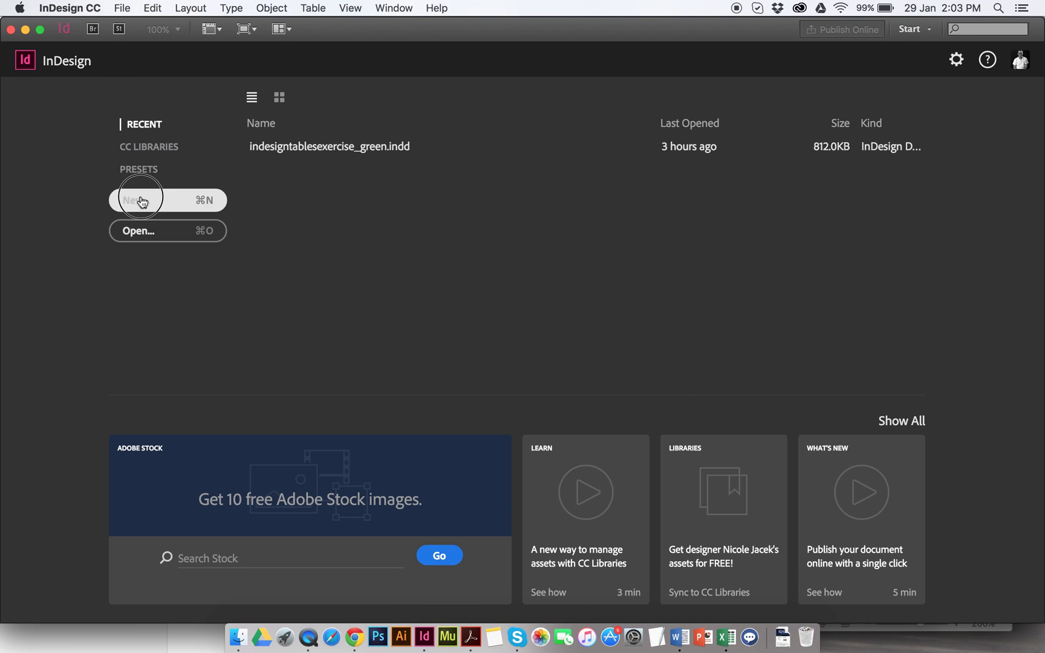
pyautogui.click(495, 273)
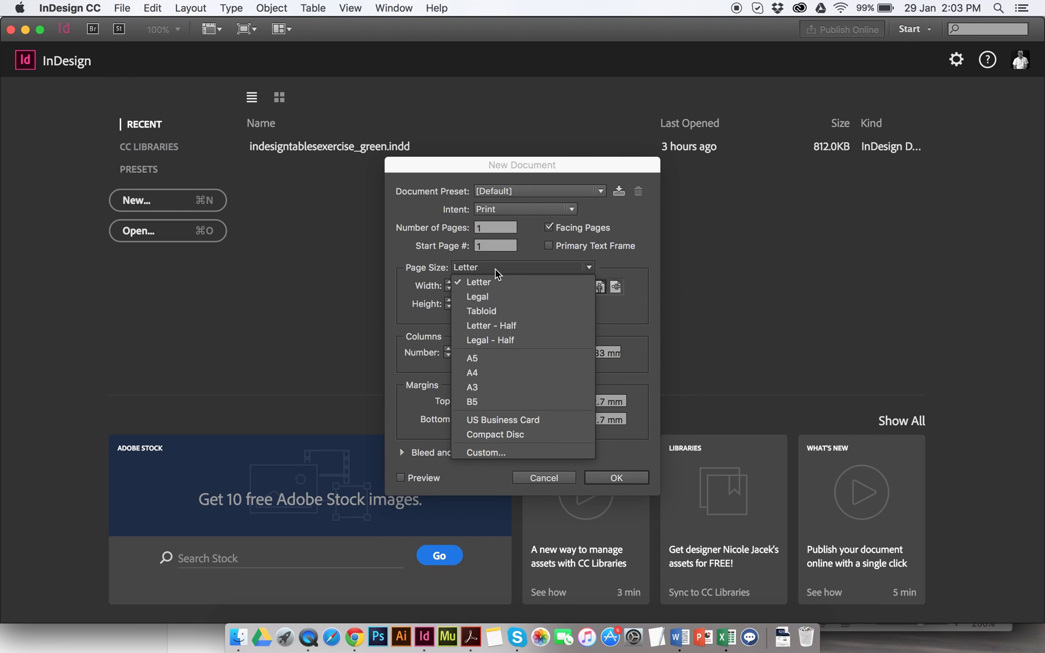
pyautogui.click(484, 356)
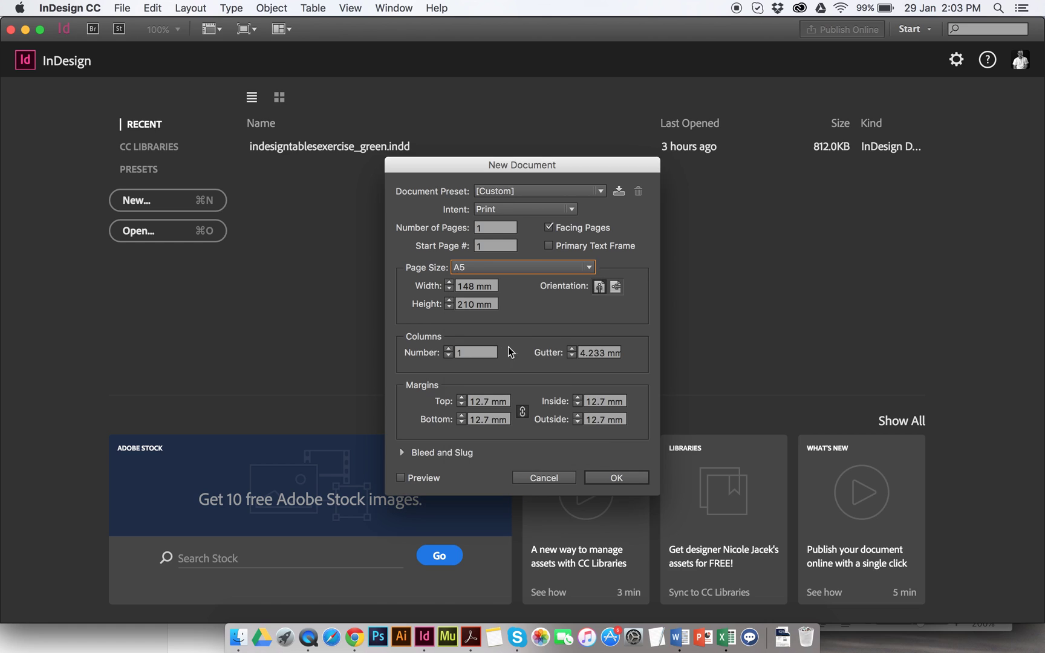
pyautogui.click(552, 228)
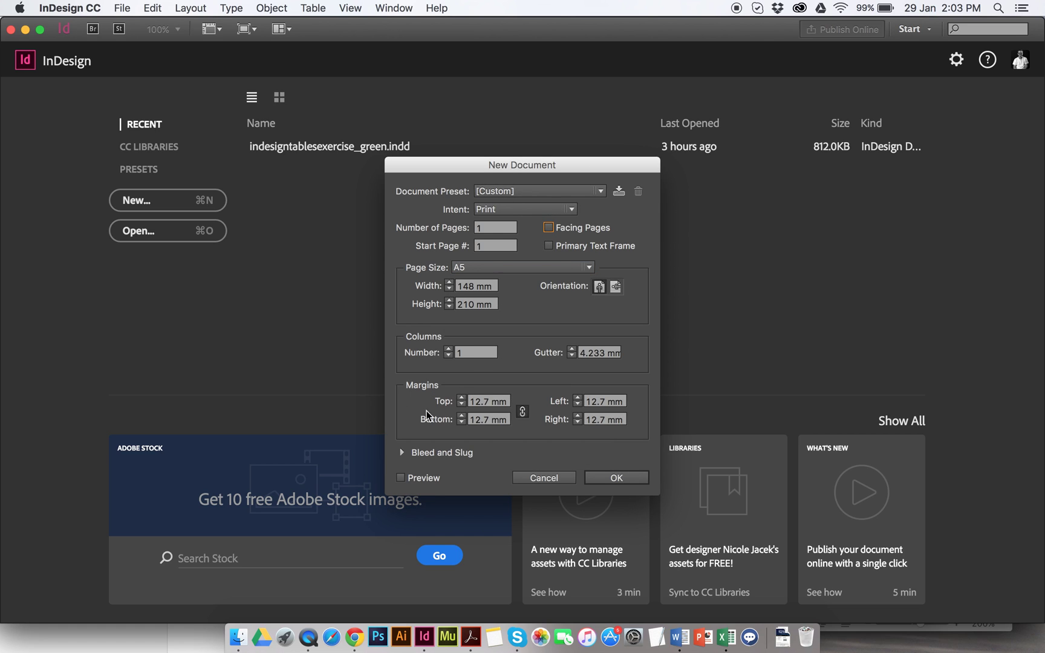
pyautogui.doubleClick(487, 404)
pyautogui.write('10')
pyautogui.click(523, 411)
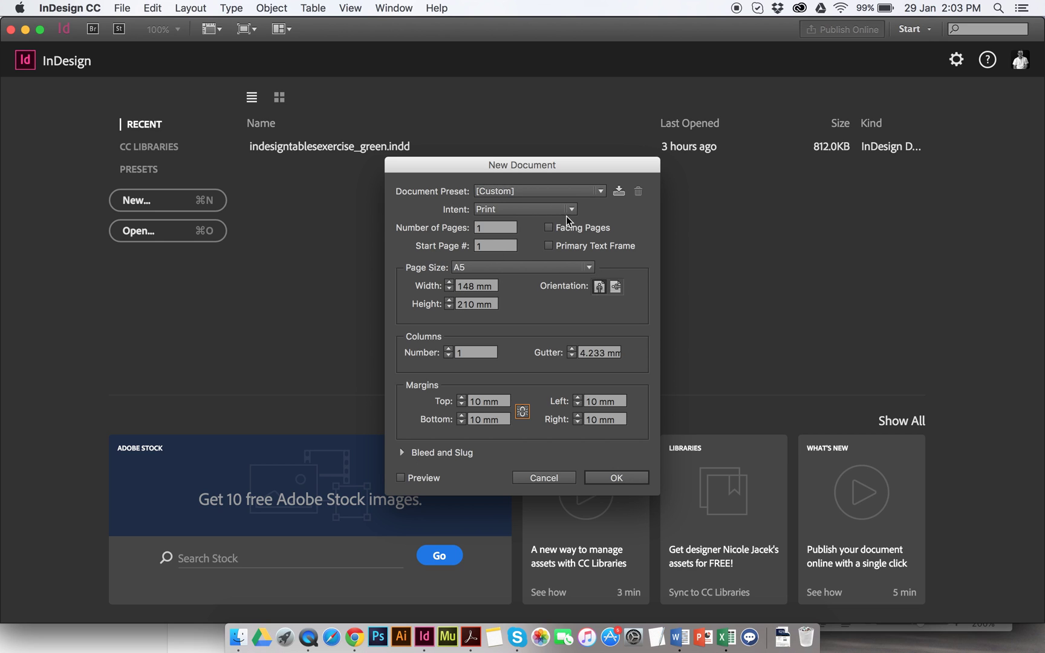
pyautogui.click(633, 482)
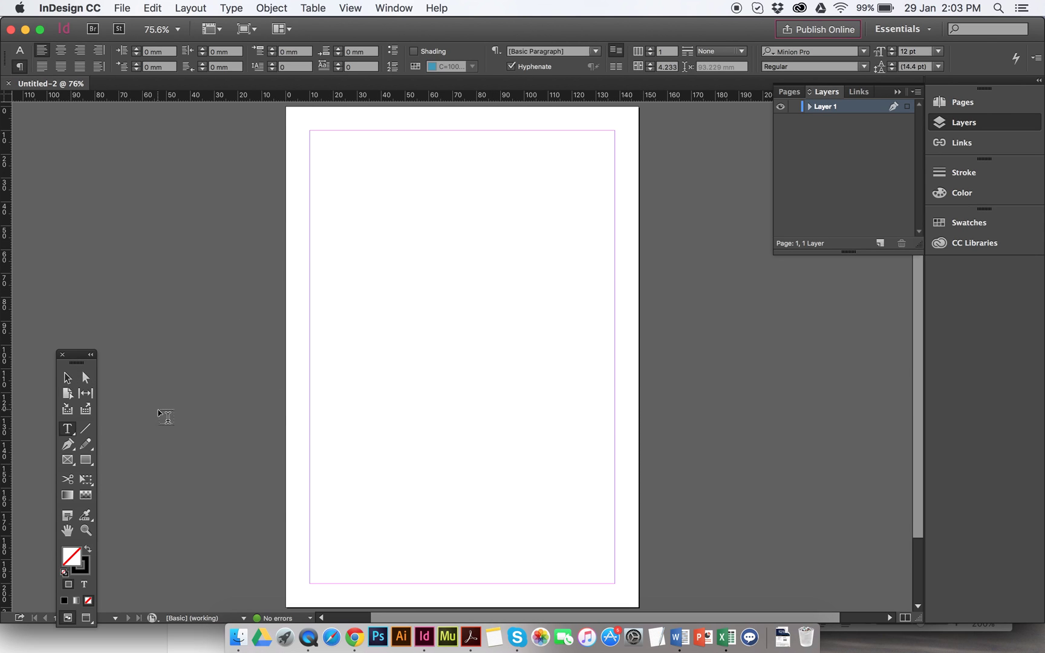
# - Move the toolbox beside the page and toggle Preview screen mode on and off
pyautogui.moveTo(76, 358); pyautogui.dragTo(118, 185)
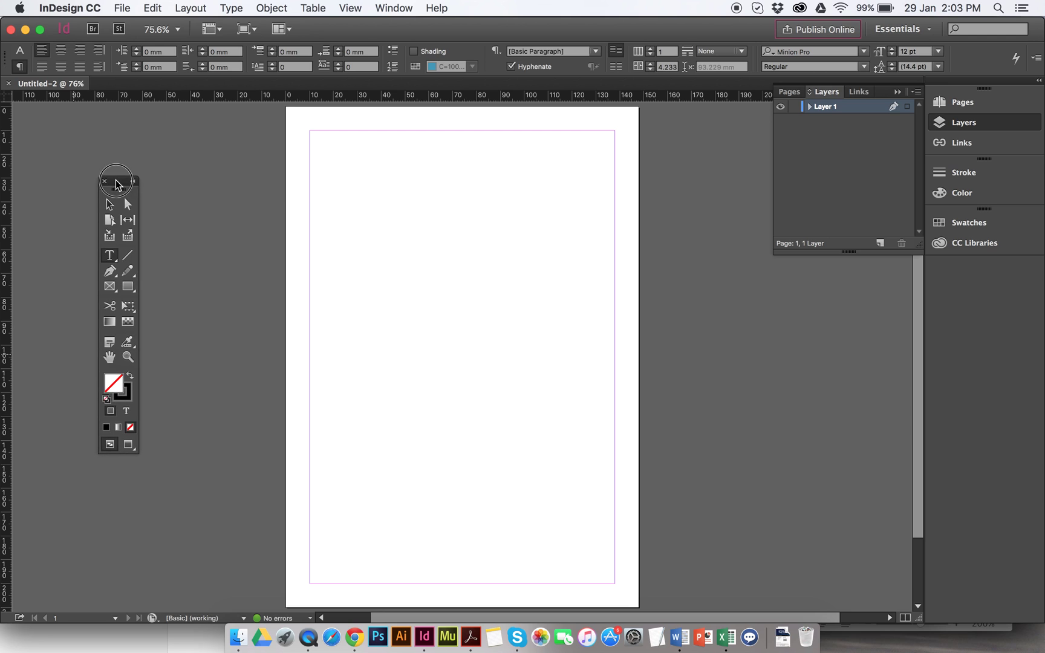
pyautogui.click(126, 446)
pyautogui.click(110, 445)
pyautogui.click(351, 9)
pyautogui.click(193, 227)
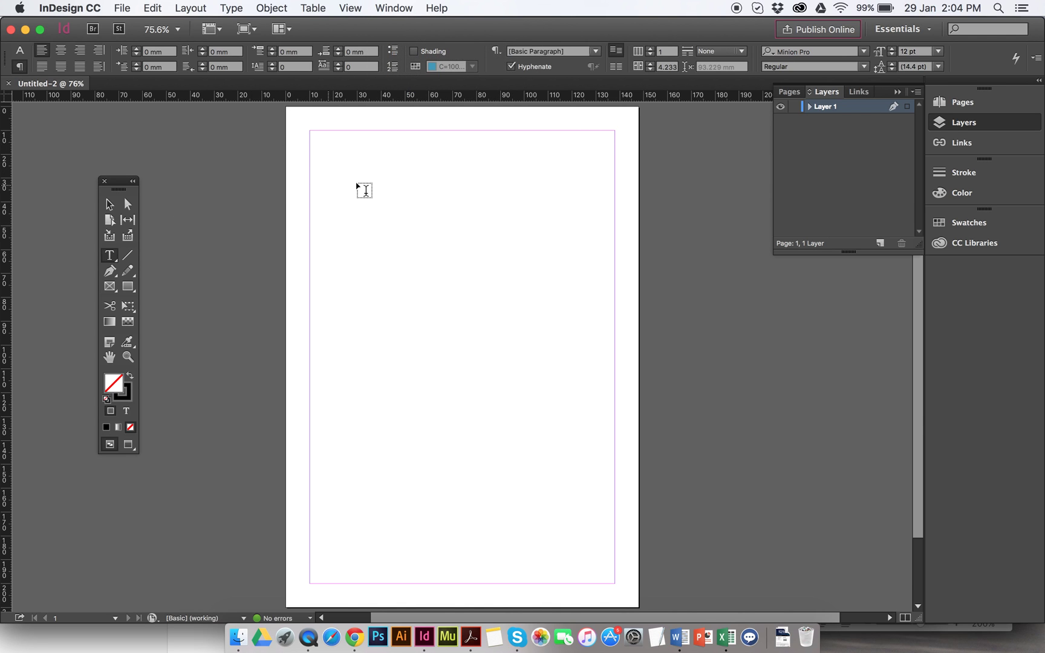
# - Draw the large top picture frame, a thin heading strip and the body frame
pyautogui.click(127, 287)
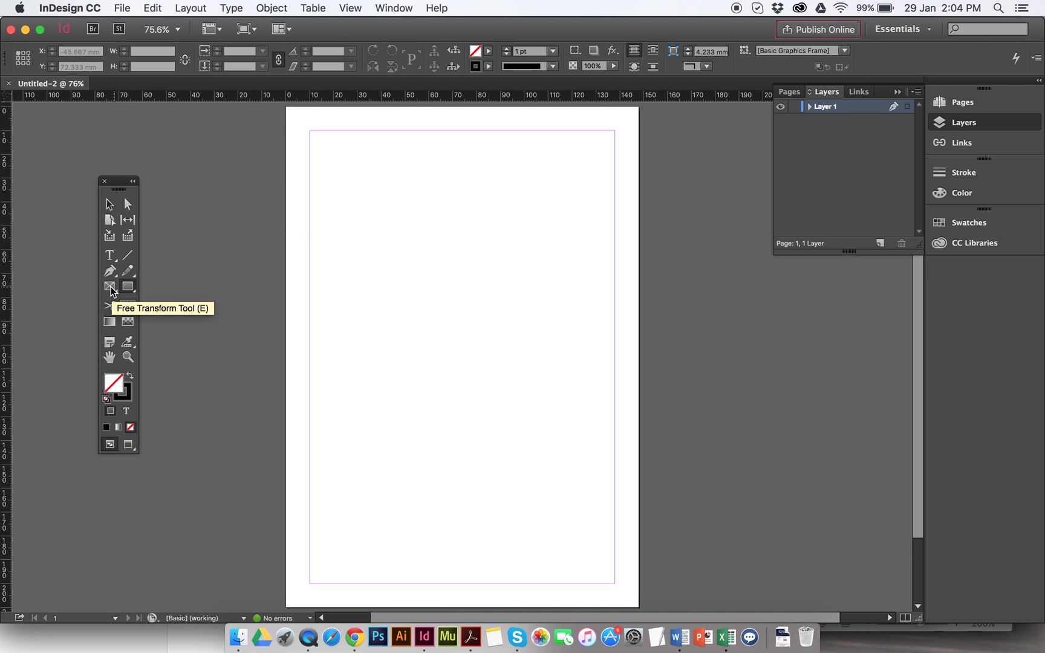
pyautogui.click(110, 288)
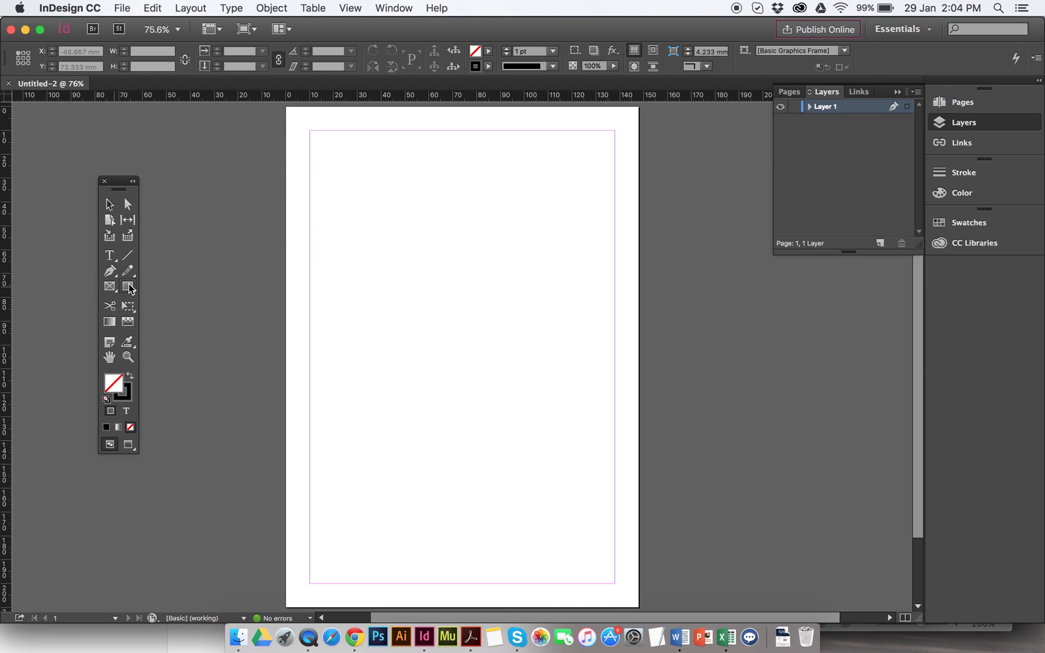
pyautogui.click(110, 289)
pyautogui.moveTo(309, 130); pyautogui.dragTo(615, 324)
pyautogui.moveTo(310, 339); pyautogui.dragTo(615, 379)
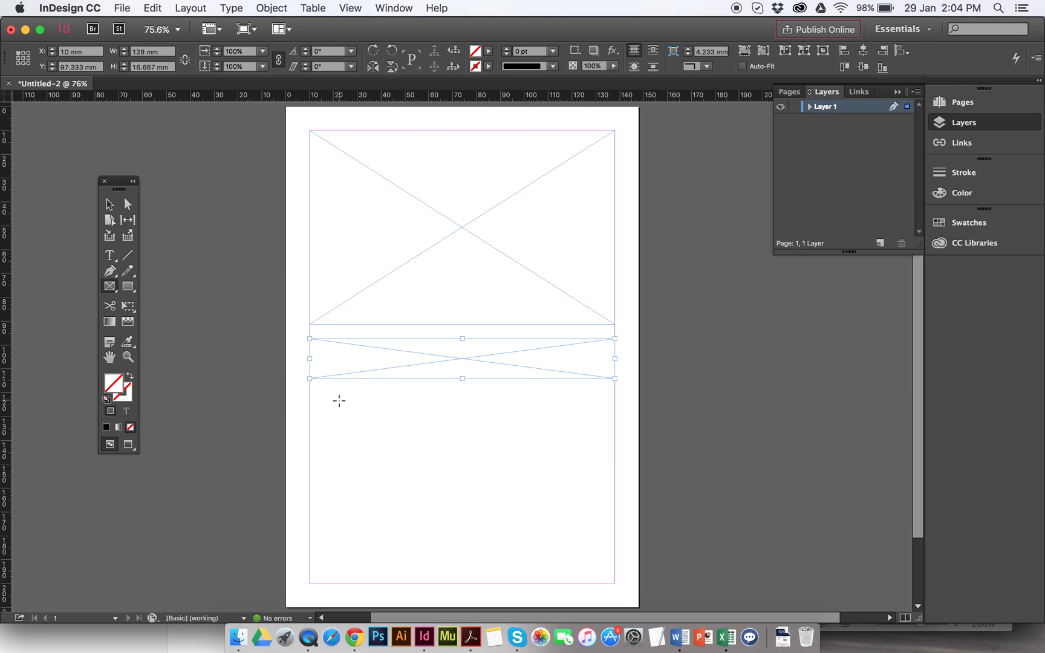
pyautogui.moveTo(309, 394); pyautogui.dragTo(616, 538)
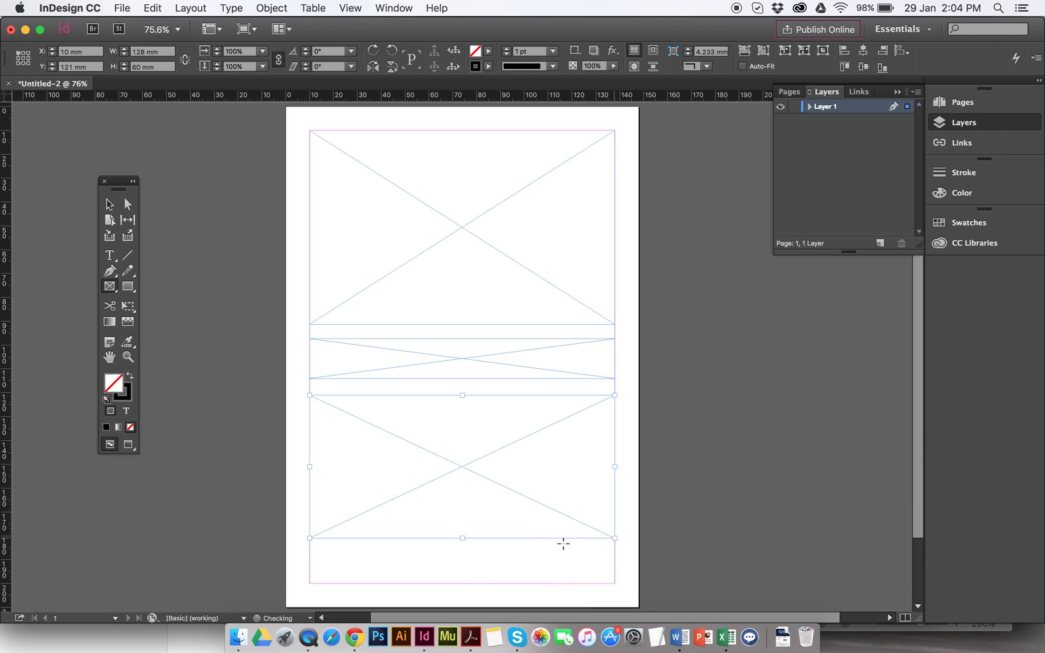
# - Add a small bottom-left frame and preview the layout without frame guides
pyautogui.moveTo(309, 548); pyautogui.dragTo(615, 584)
pyautogui.click(108, 204)
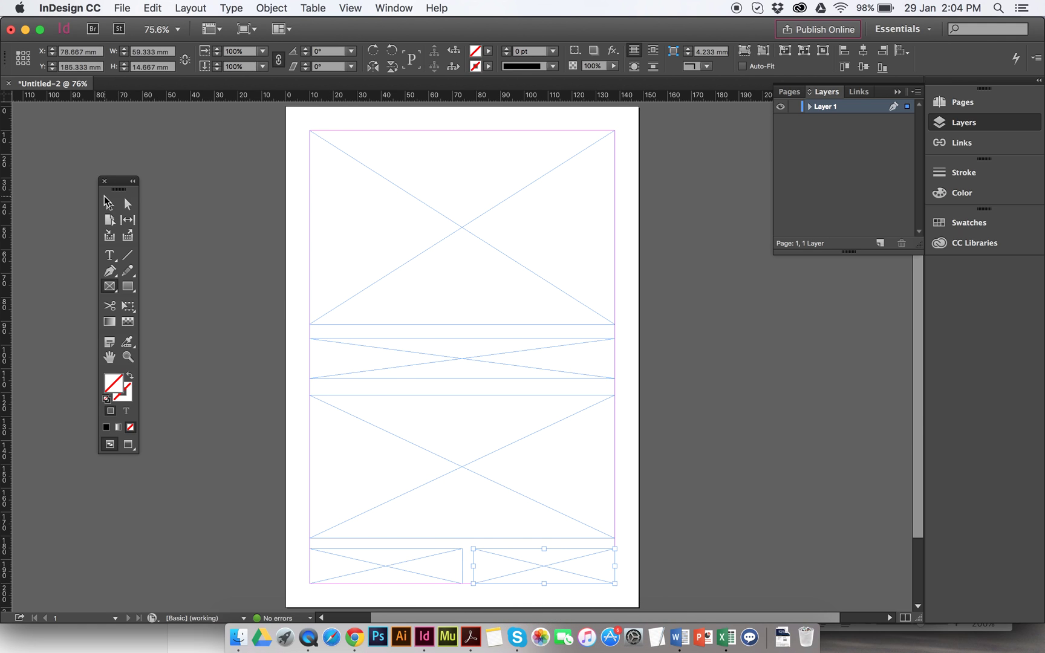
pyautogui.click(129, 445)
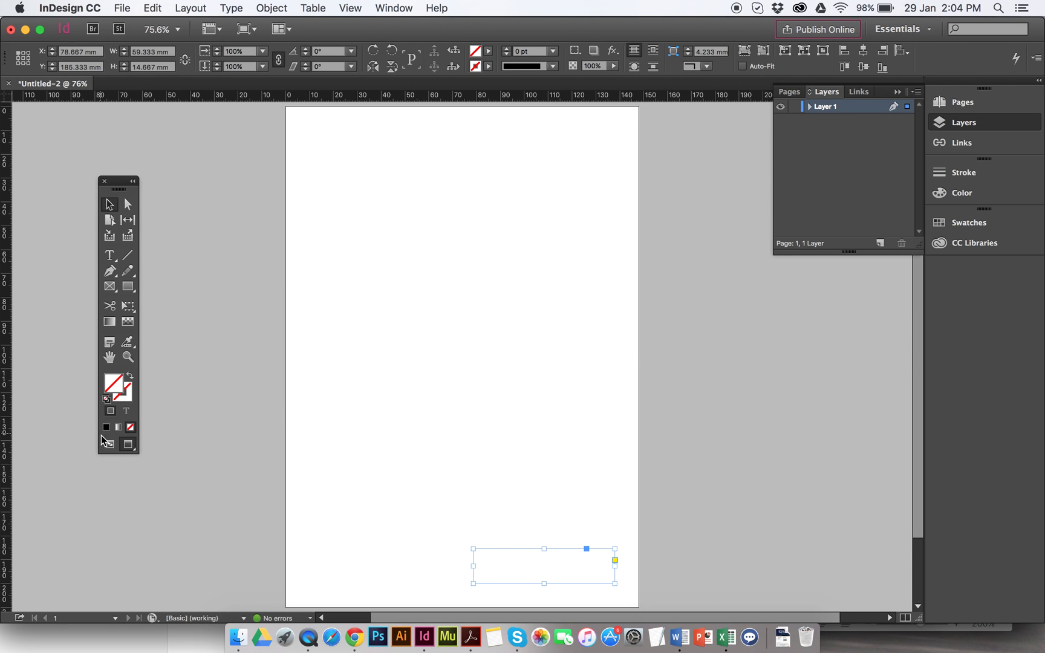
pyautogui.click(108, 443)
pyautogui.moveTo(235, 196); pyautogui.dragTo(421, 237)
pyautogui.moveTo(270, 343); pyautogui.dragTo(317, 355)
pyautogui.moveTo(240, 427); pyautogui.dragTo(324, 450)
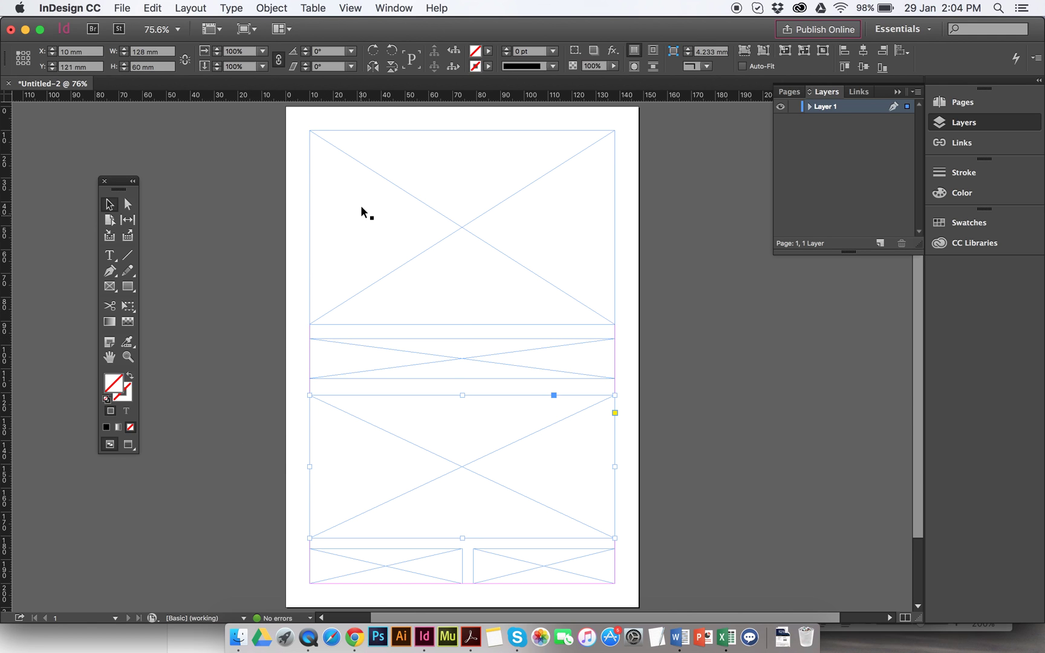
pyautogui.click(361, 210)
pyautogui.moveTo(243, 352); pyautogui.dragTo(387, 386)
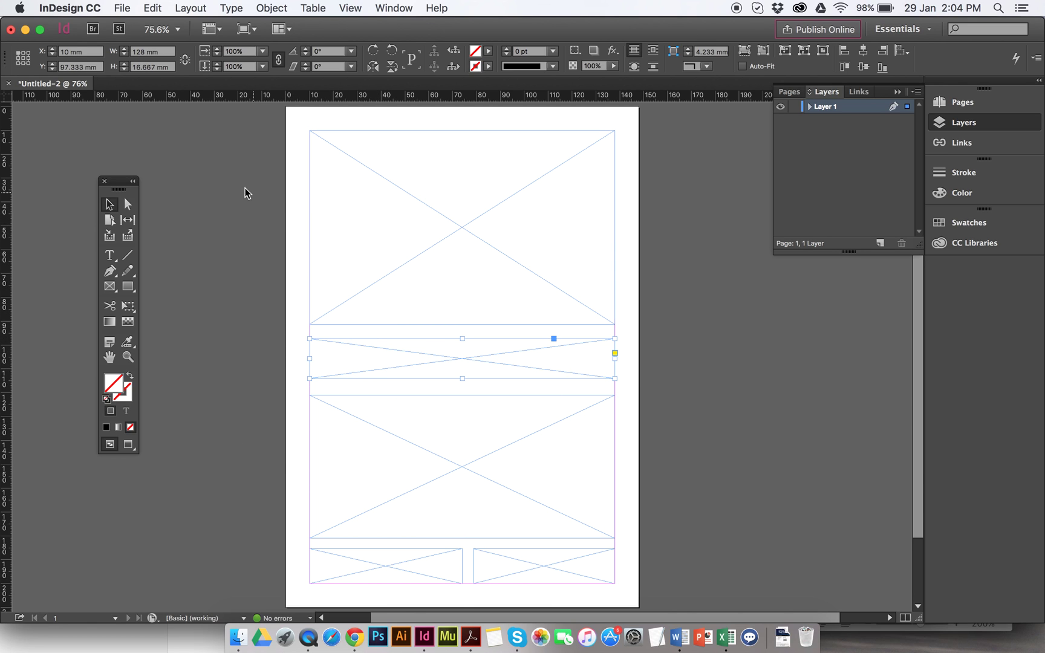
pyautogui.moveTo(245, 192); pyautogui.dragTo(388, 233)
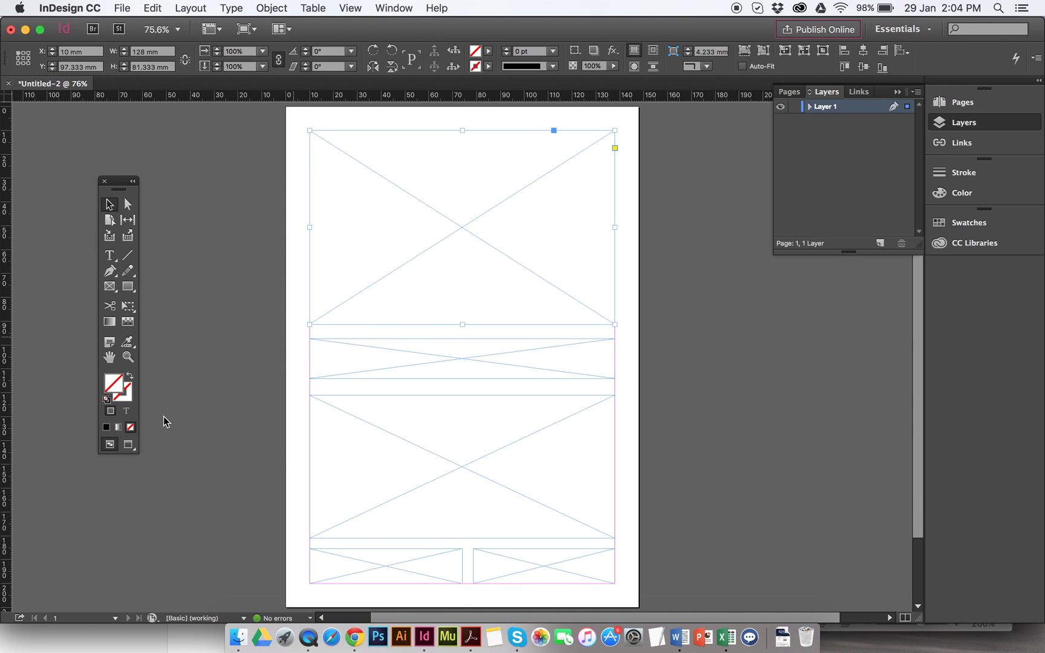
pyautogui.click(973, 223)
pyautogui.click(792, 314)
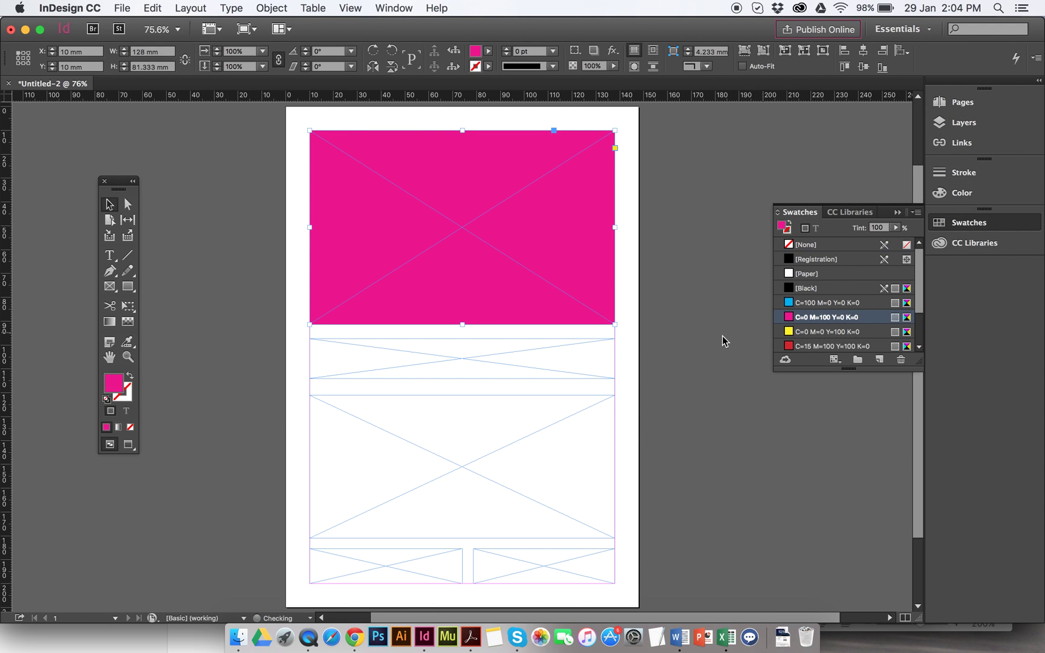
pyautogui.click(126, 396)
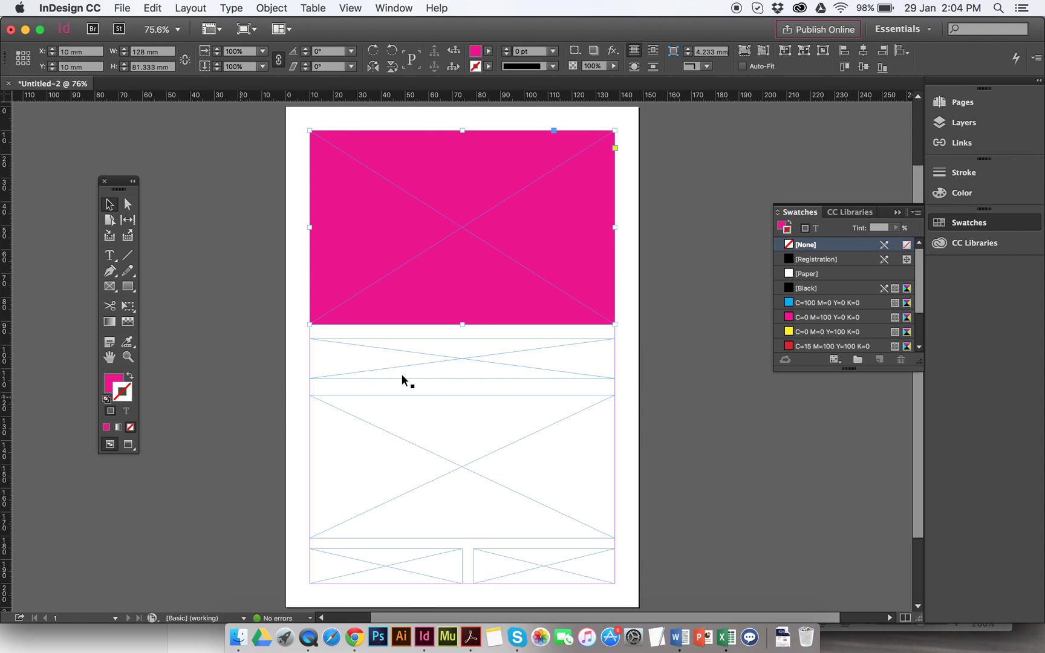
pyautogui.click(792, 303)
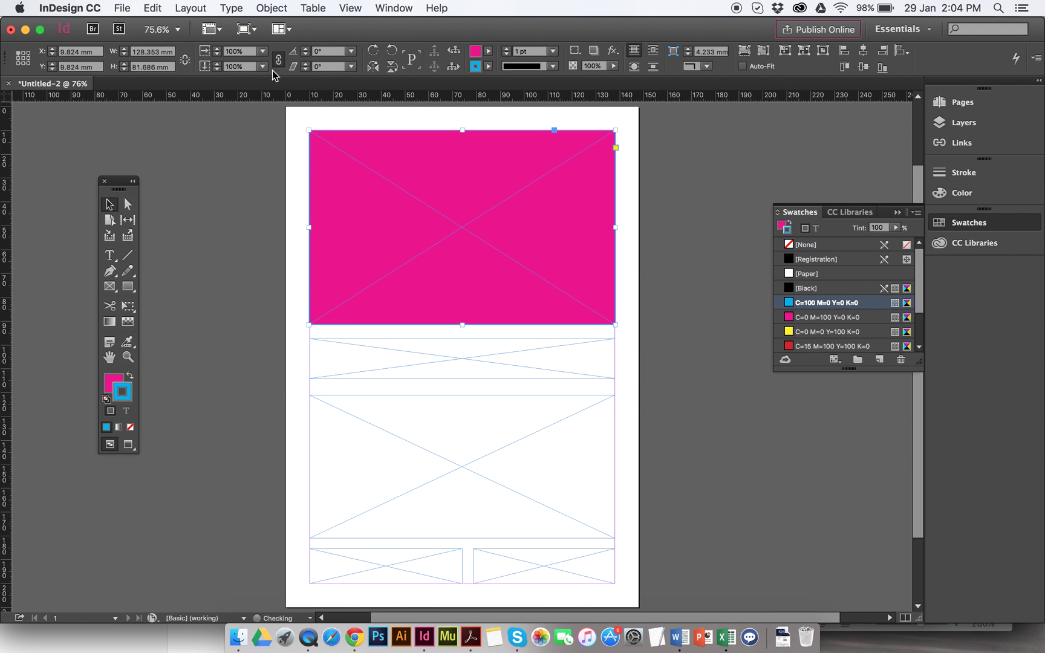
pyautogui.click(507, 50)
pyautogui.click(507, 50)
pyautogui.click(507, 51)
pyautogui.click(507, 50)
pyautogui.click(507, 50)
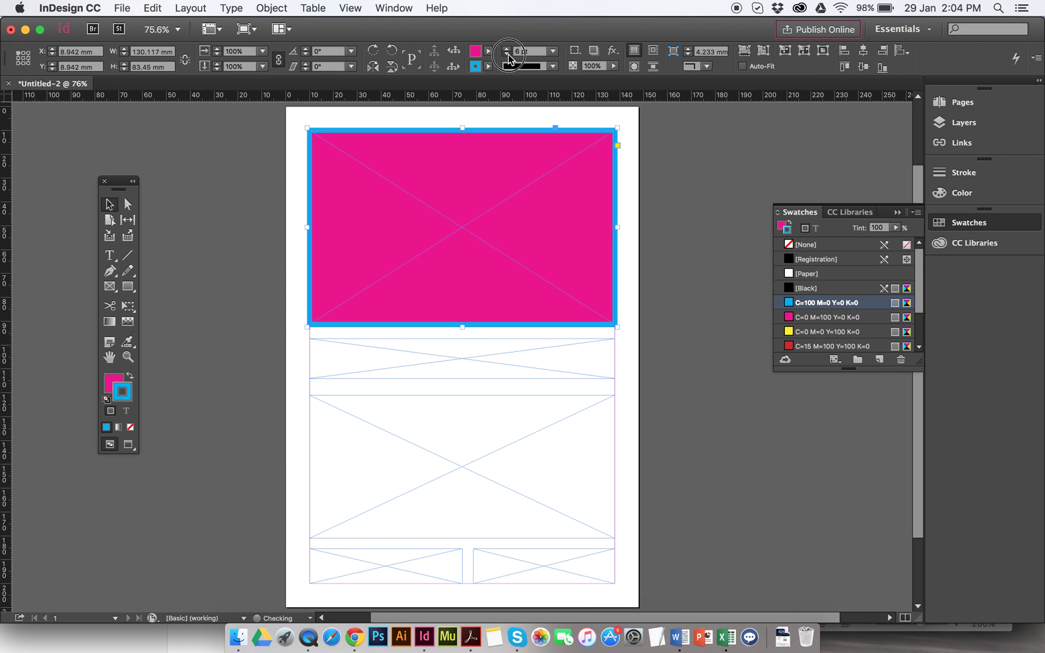
pyautogui.click(506, 54)
pyautogui.click(507, 54)
pyautogui.click(507, 54)
pyautogui.click(507, 54)
pyautogui.click(507, 54)
pyautogui.click(507, 54)
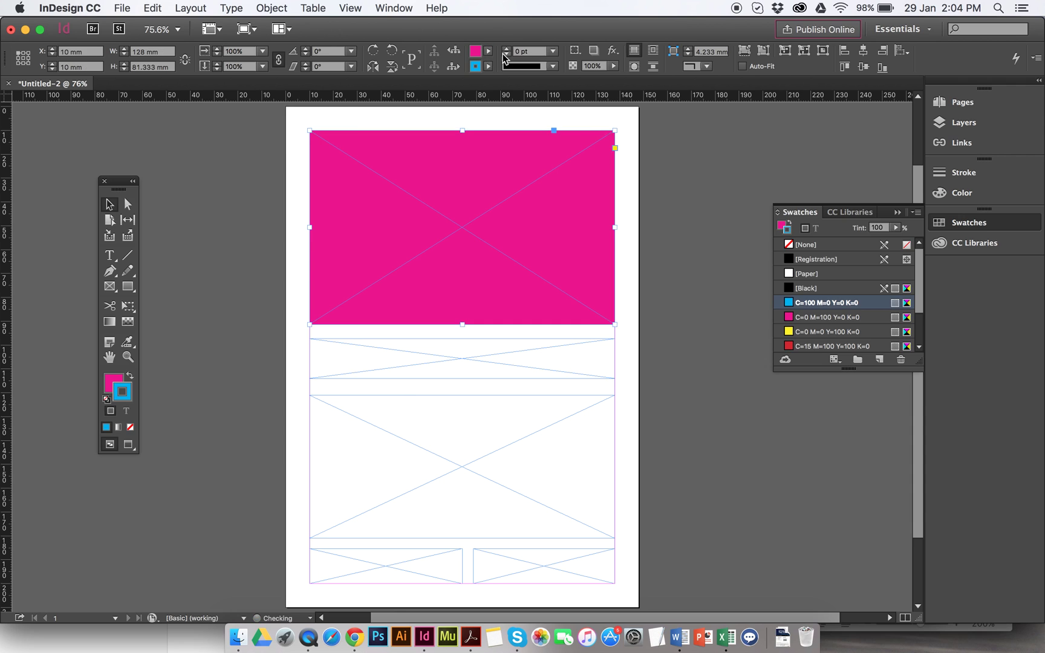
pyautogui.click(488, 50)
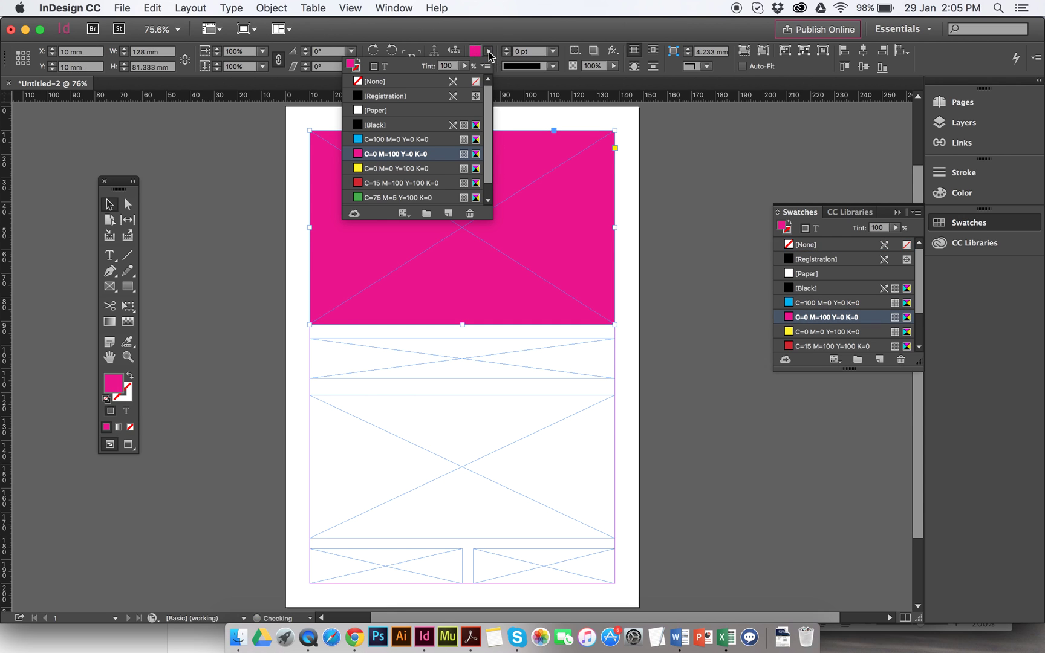
pyautogui.click(361, 81)
pyautogui.click(701, 228)
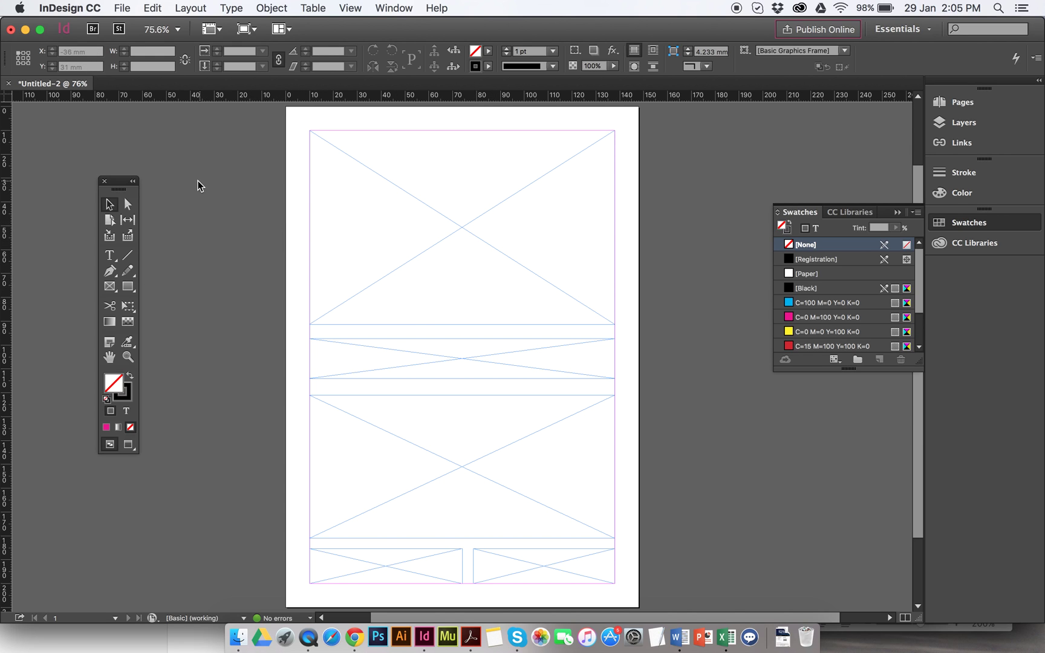
pyautogui.click(407, 196)
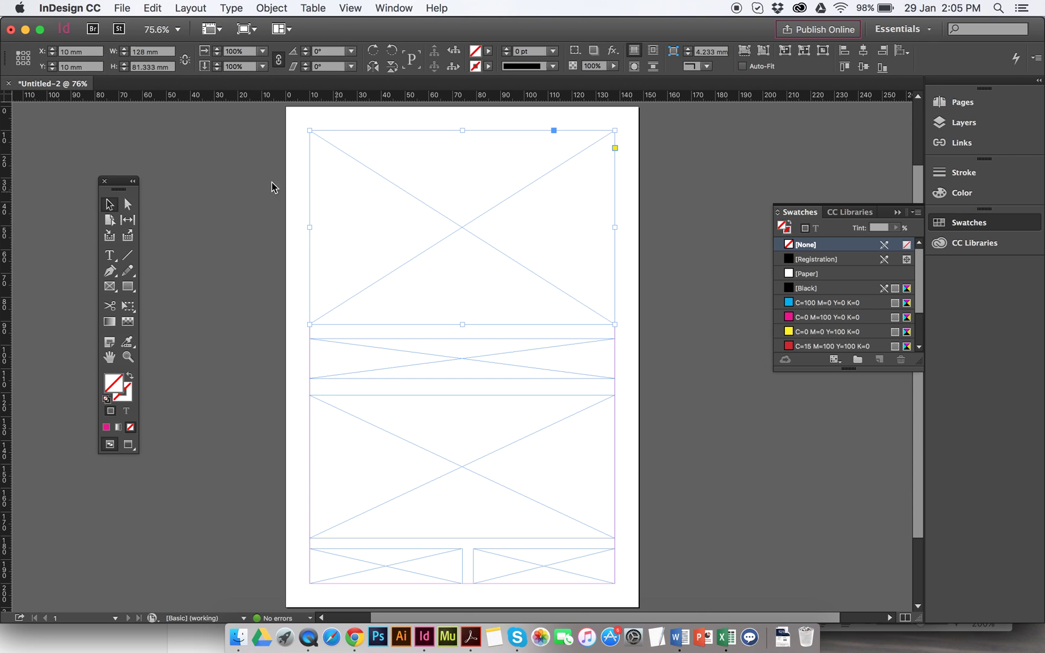
# - Place the Bondi Bowl photo from the resources for exercise folder into the top frame
pyautogui.click(394, 182)
pyautogui.click(116, 7)
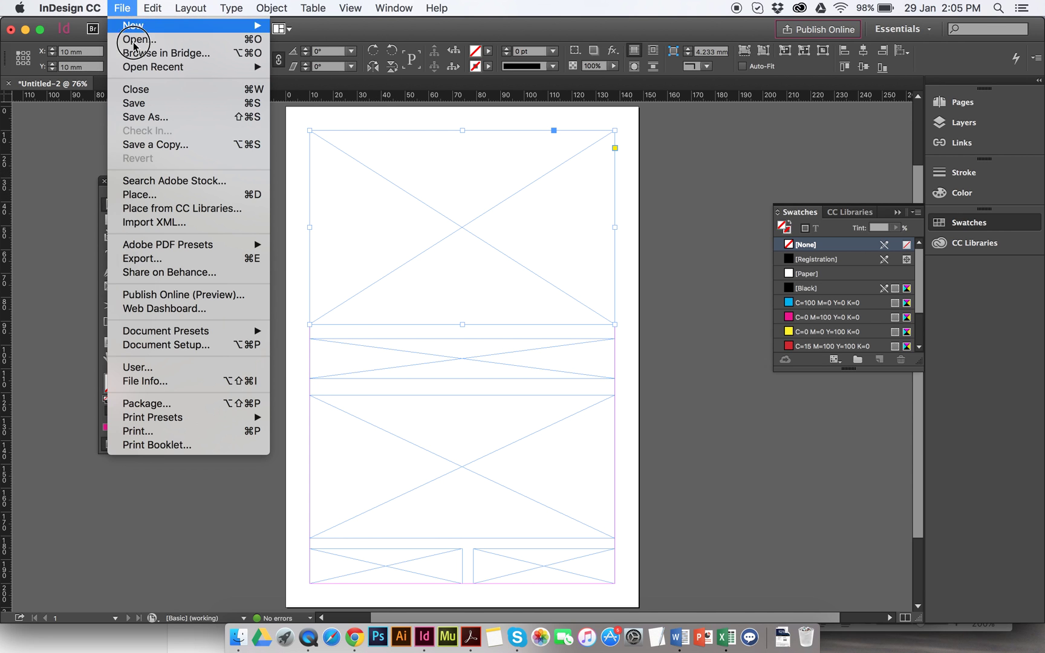
pyautogui.click(164, 192)
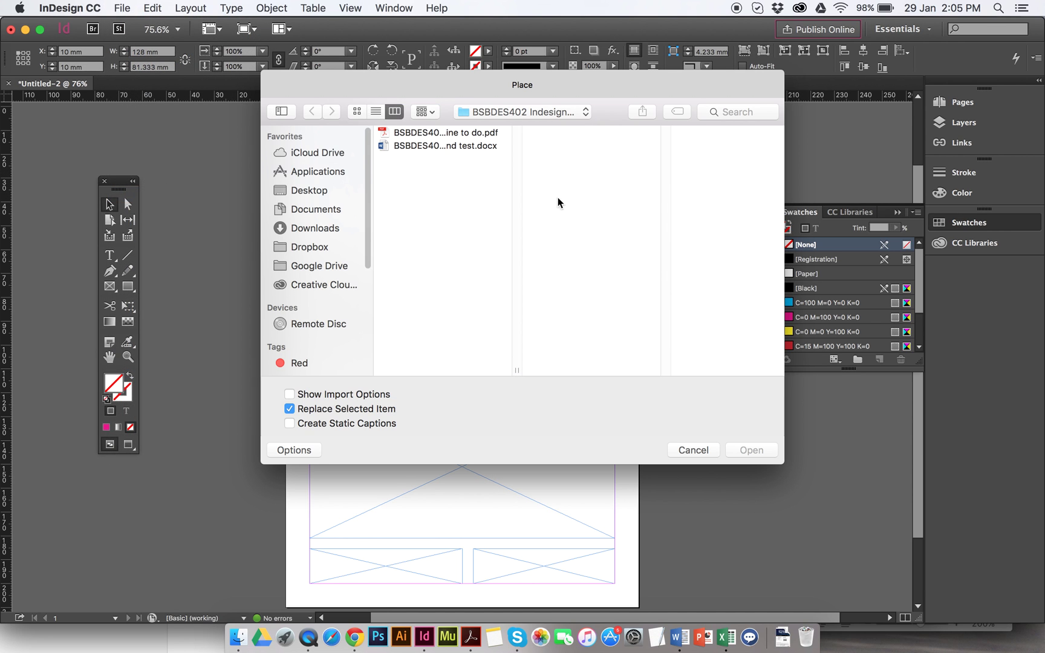
pyautogui.click(310, 191)
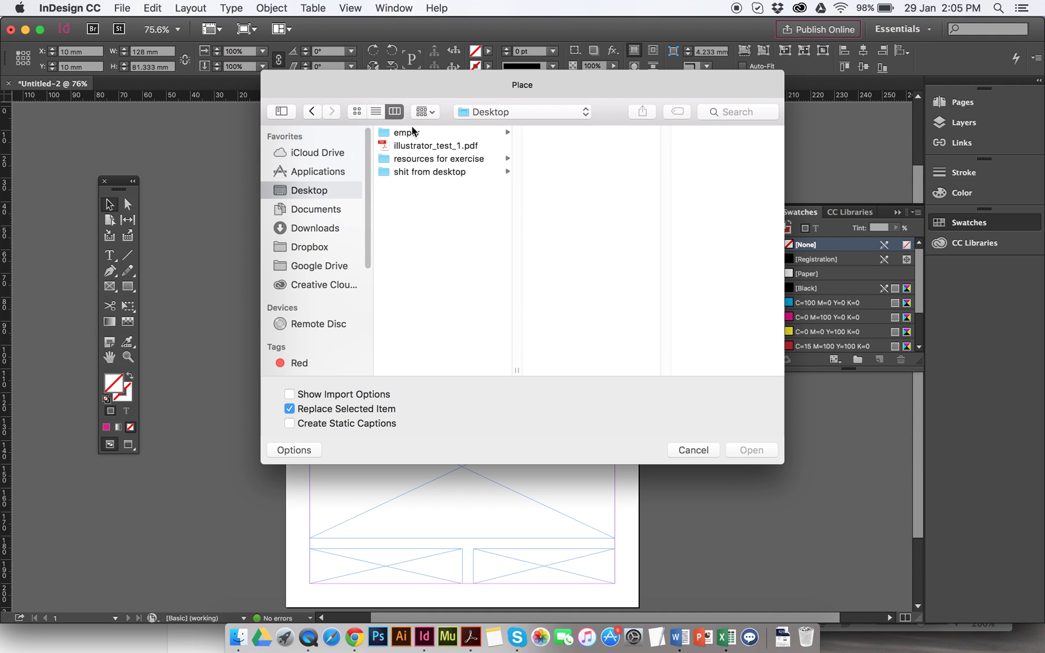
pyautogui.click(425, 159)
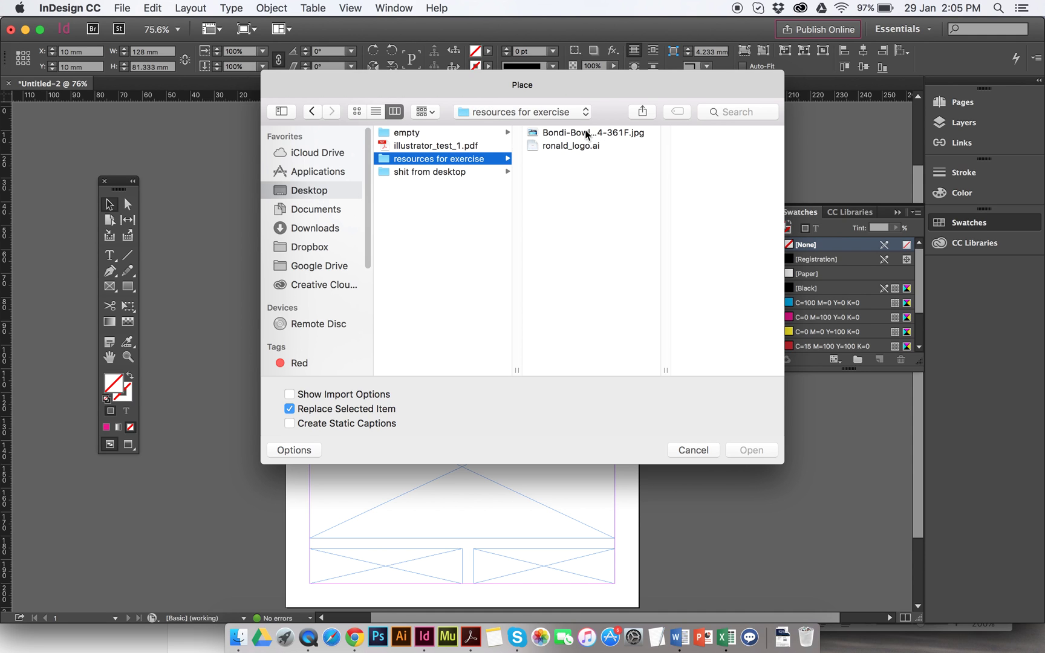
pyautogui.click(555, 133)
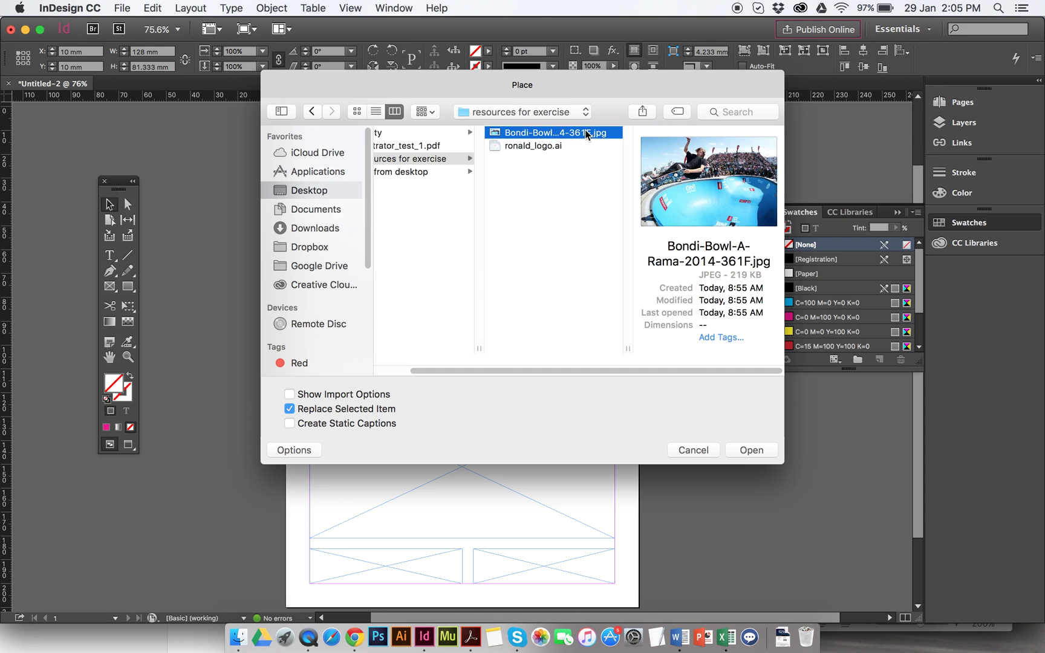
pyautogui.click(752, 451)
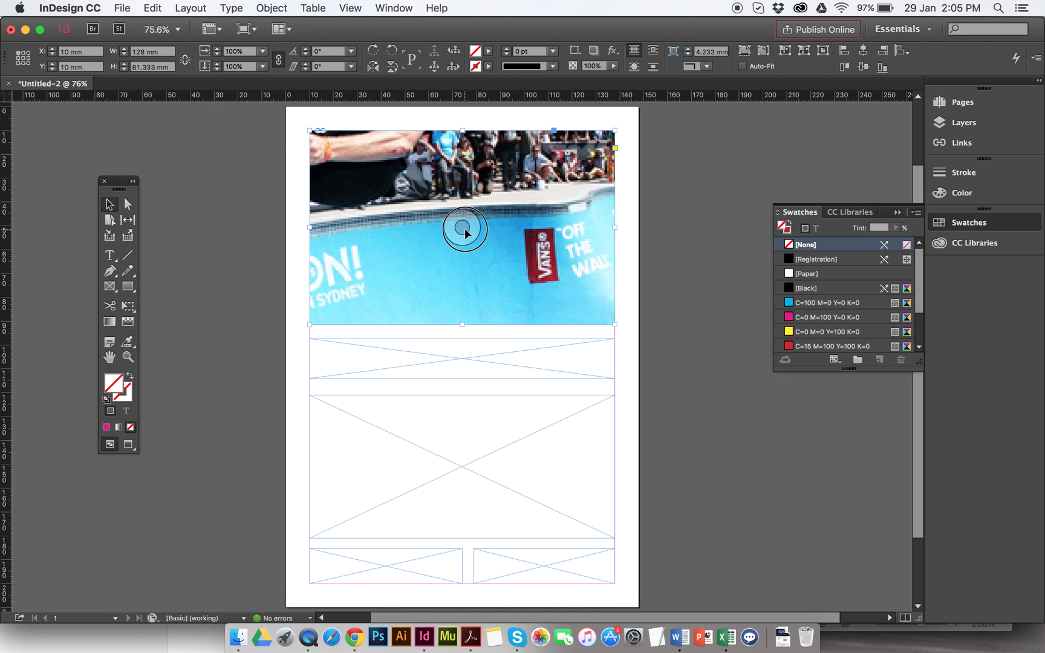
# - Shift the photo inside its frame and adjust the frame's position
pyautogui.moveTo(463, 228); pyautogui.dragTo(519, 260)
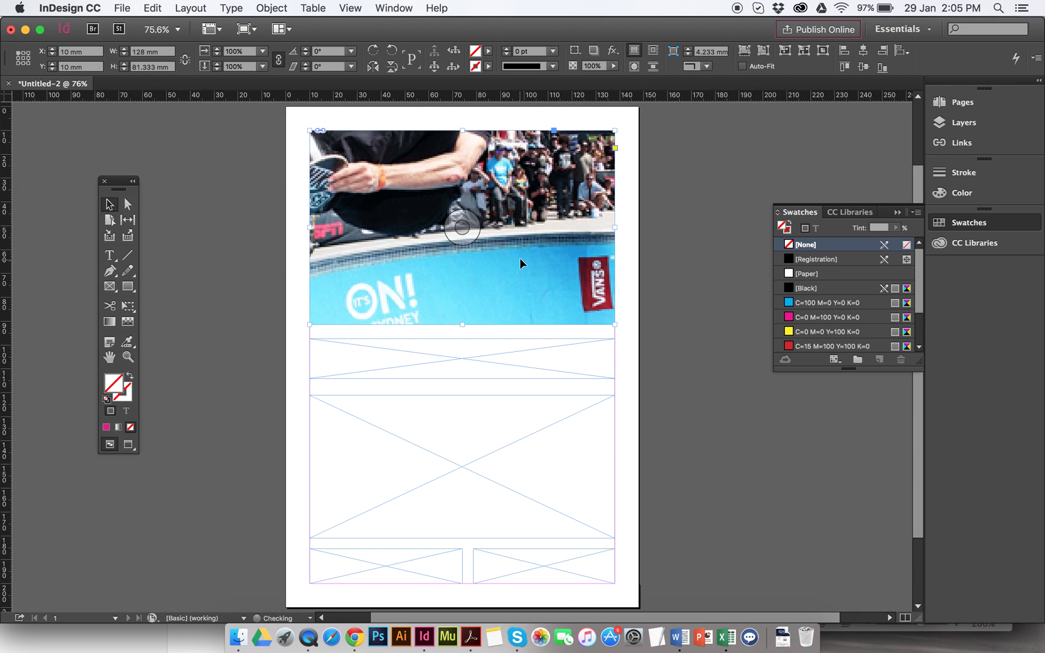
pyautogui.click(110, 204)
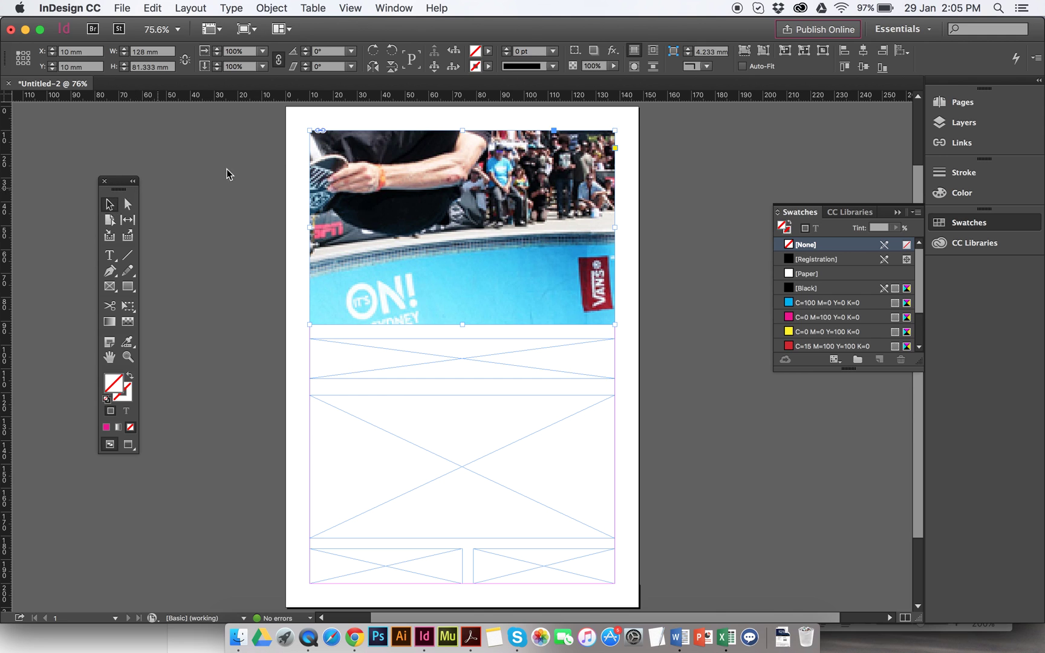
pyautogui.moveTo(366, 148); pyautogui.dragTo(515, 158)
pyautogui.click(190, 157)
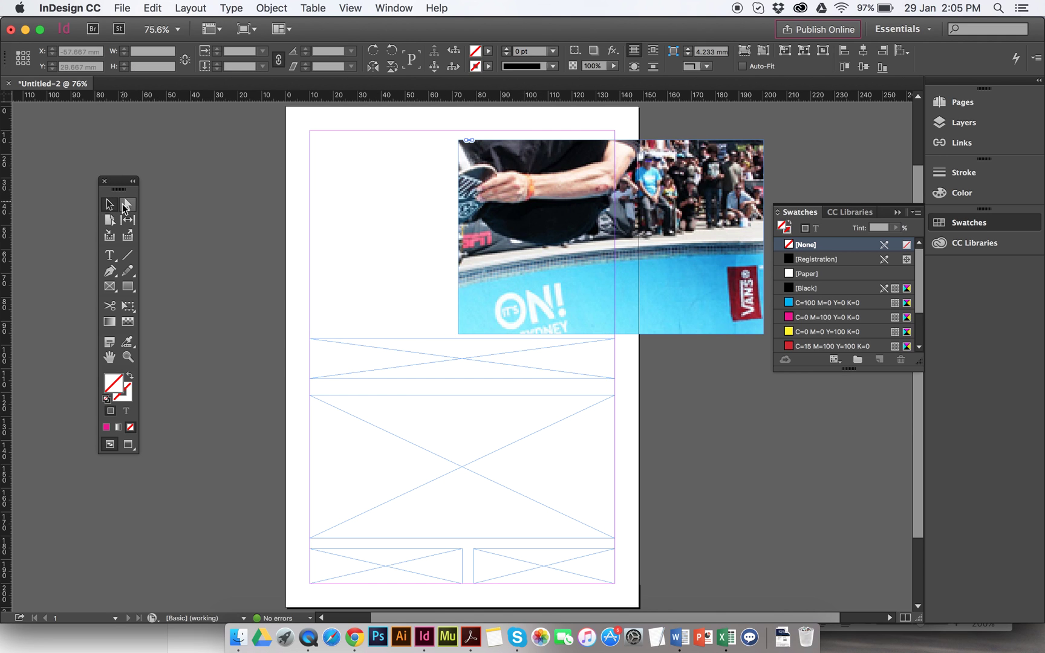
pyautogui.click(127, 204)
pyautogui.moveTo(515, 163); pyautogui.dragTo(416, 170)
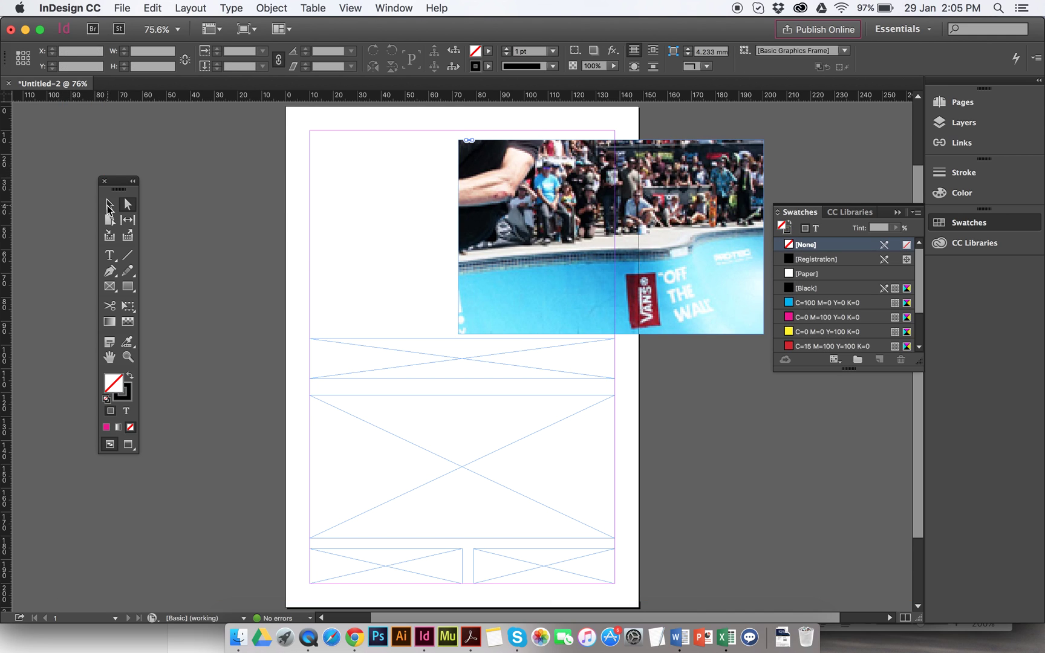
pyautogui.click(109, 204)
pyautogui.moveTo(496, 176); pyautogui.dragTo(414, 159)
pyautogui.press('super+minus')
pyautogui.press('super+minus')
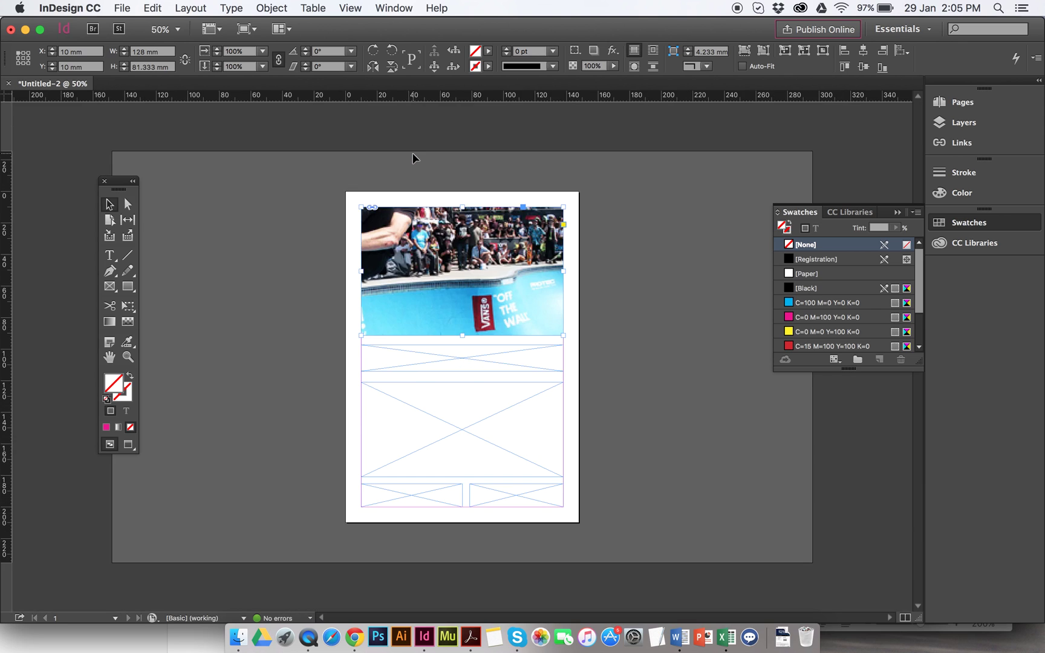
# - Shrink the photo to suit the frame and move it down so the skater and bowl fill it
pyautogui.click(127, 205)
pyautogui.moveTo(459, 306); pyautogui.dragTo(560, 336)
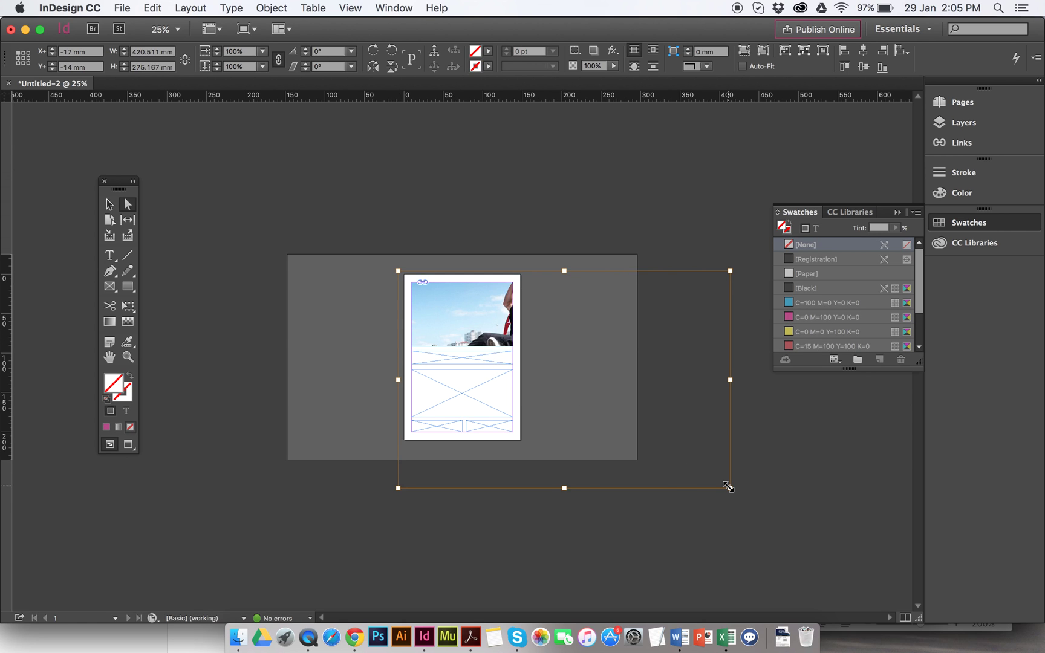
pyautogui.moveTo(731, 488); pyautogui.dragTo(522, 351)
pyautogui.press('super+space')
pyautogui.moveTo(363, 259); pyautogui.dragTo(611, 493)
pyautogui.press('super+space')
pyautogui.moveTo(297, 175); pyautogui.dragTo(716, 552)
pyautogui.moveTo(471, 213); pyautogui.dragTo(473, 241)
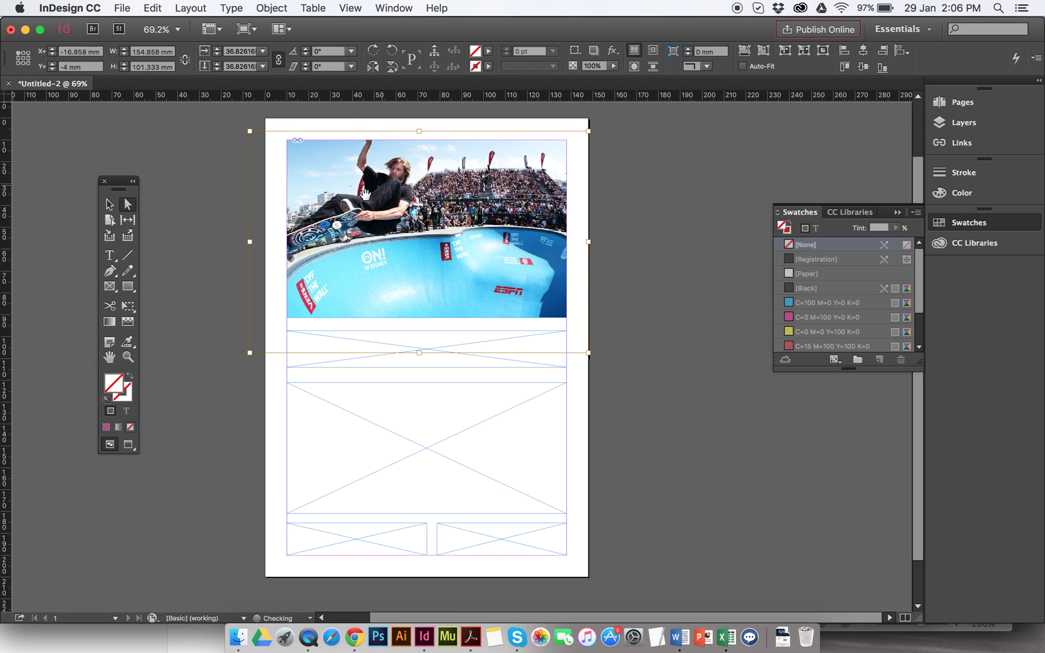
pyautogui.click(109, 204)
pyautogui.click(167, 164)
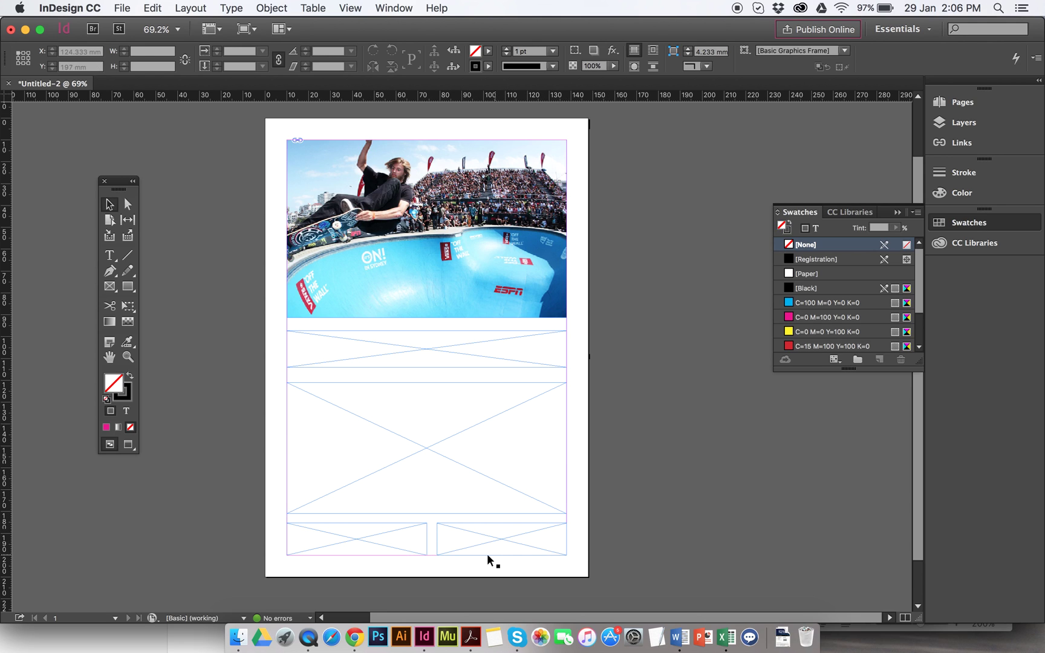
pyautogui.click(475, 537)
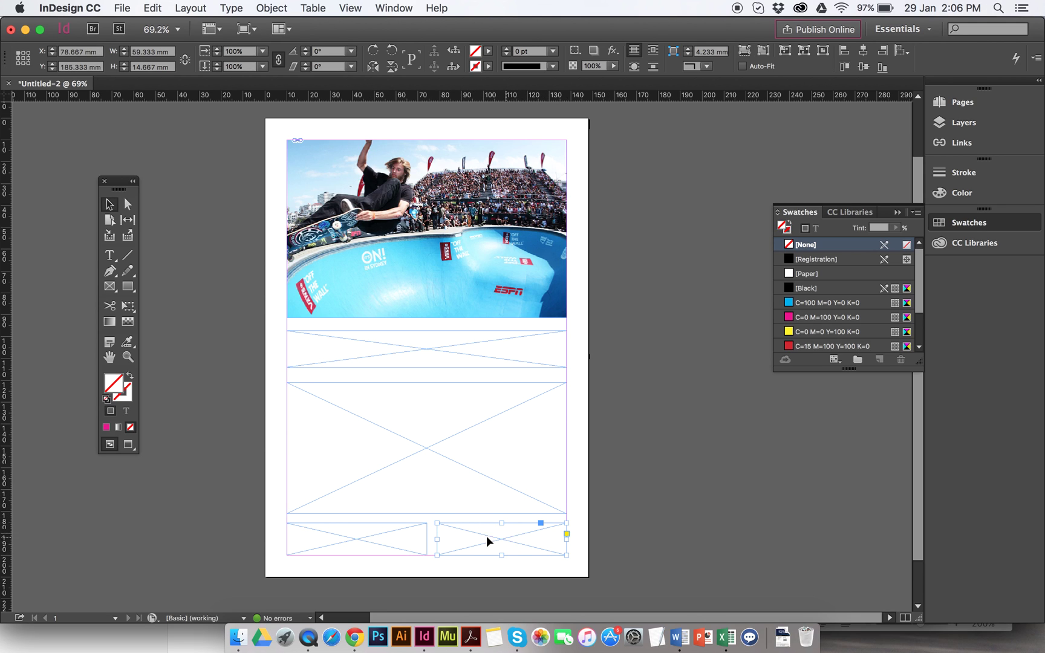
# - Place ronald_logo.ai into the bottom-right frame and fit the content proportionally
pyautogui.moveTo(622, 525); pyautogui.dragTo(536, 575)
pyautogui.click(122, 8)
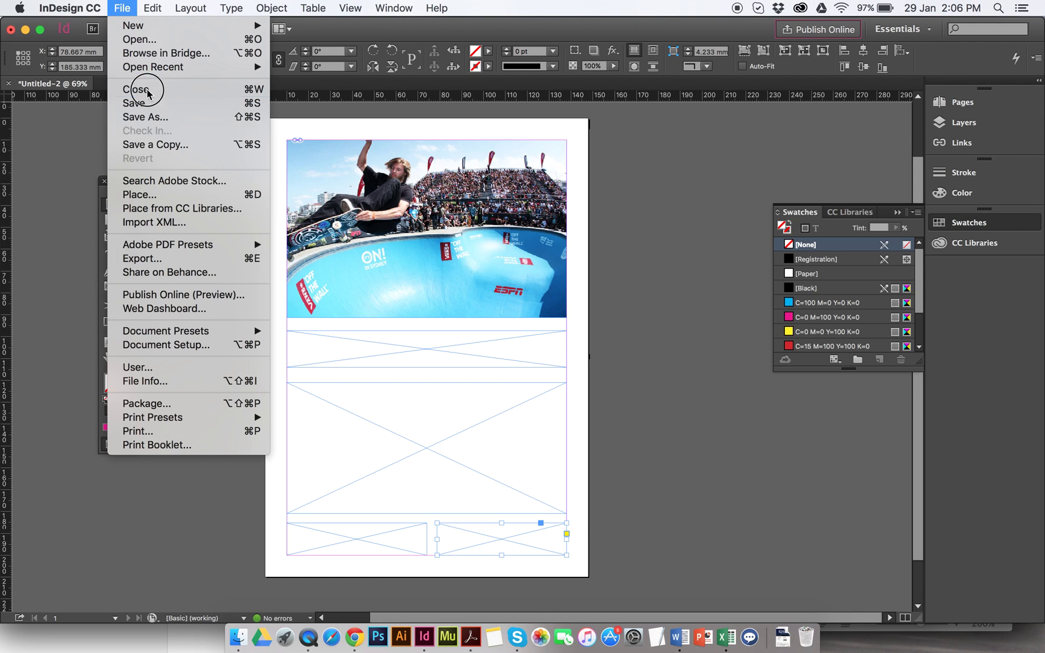
pyautogui.click(155, 197)
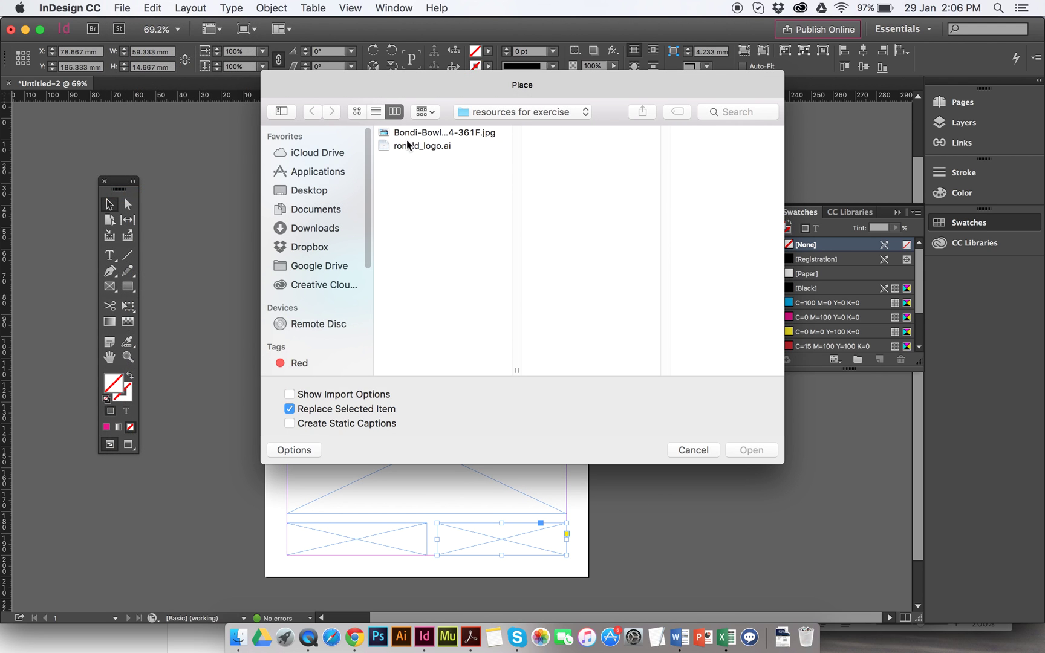
pyautogui.click(417, 146)
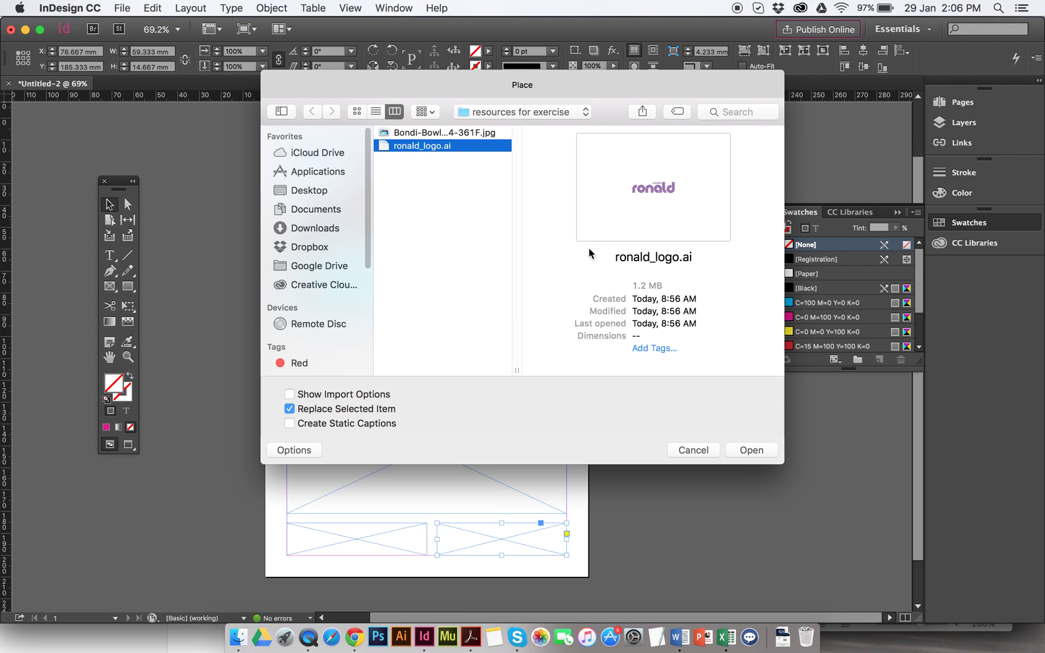
pyautogui.click(751, 450)
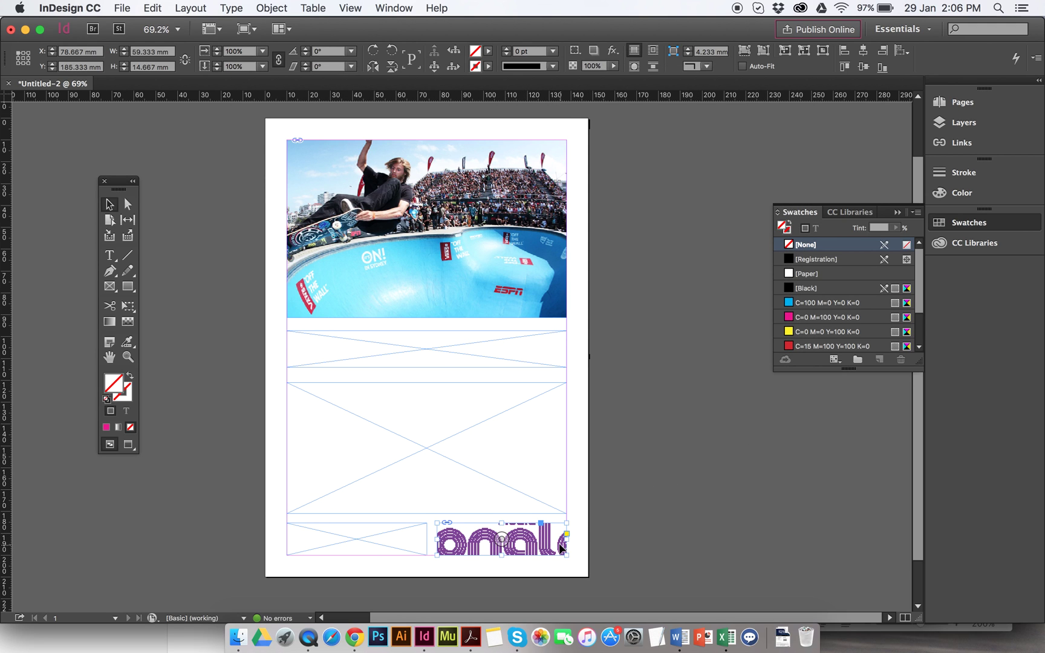
pyautogui.rightClick(538, 532)
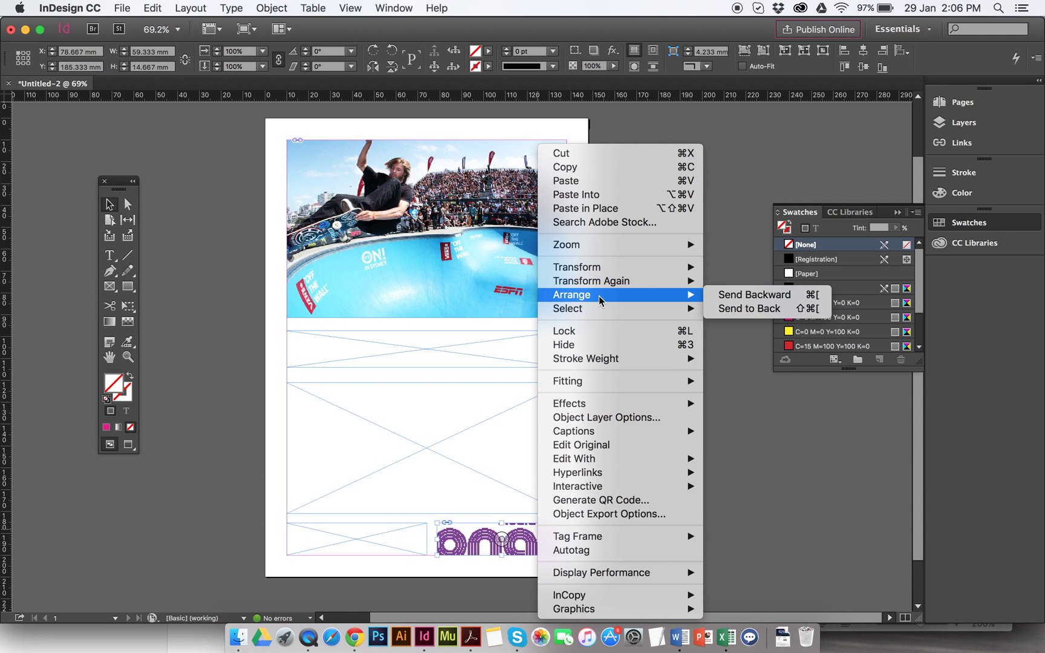
pyautogui.moveTo(664, 286)
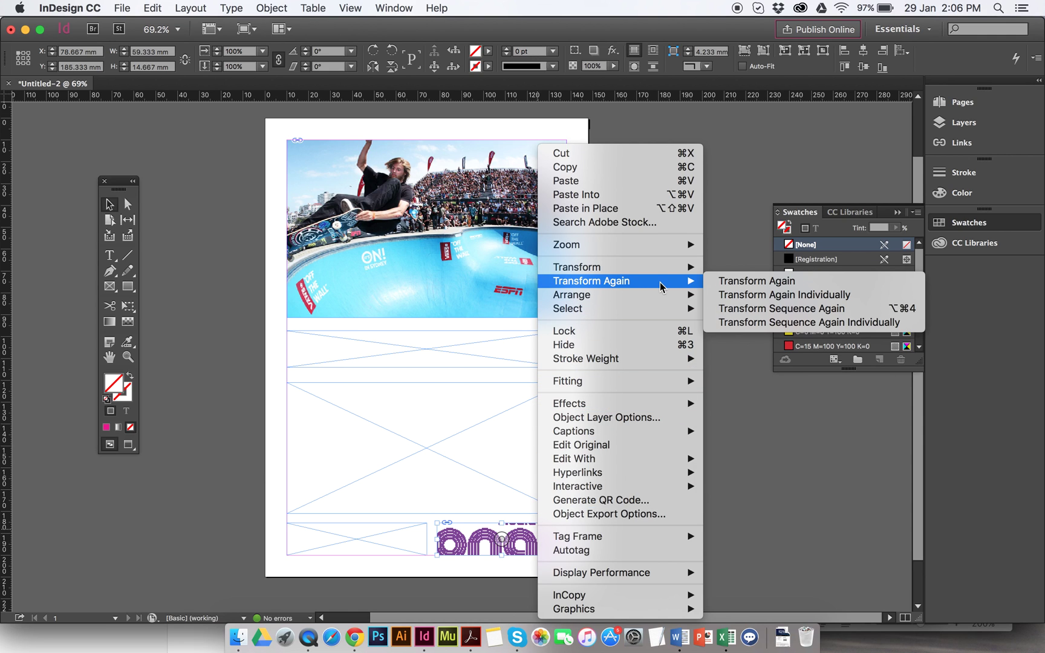
pyautogui.moveTo(627, 381)
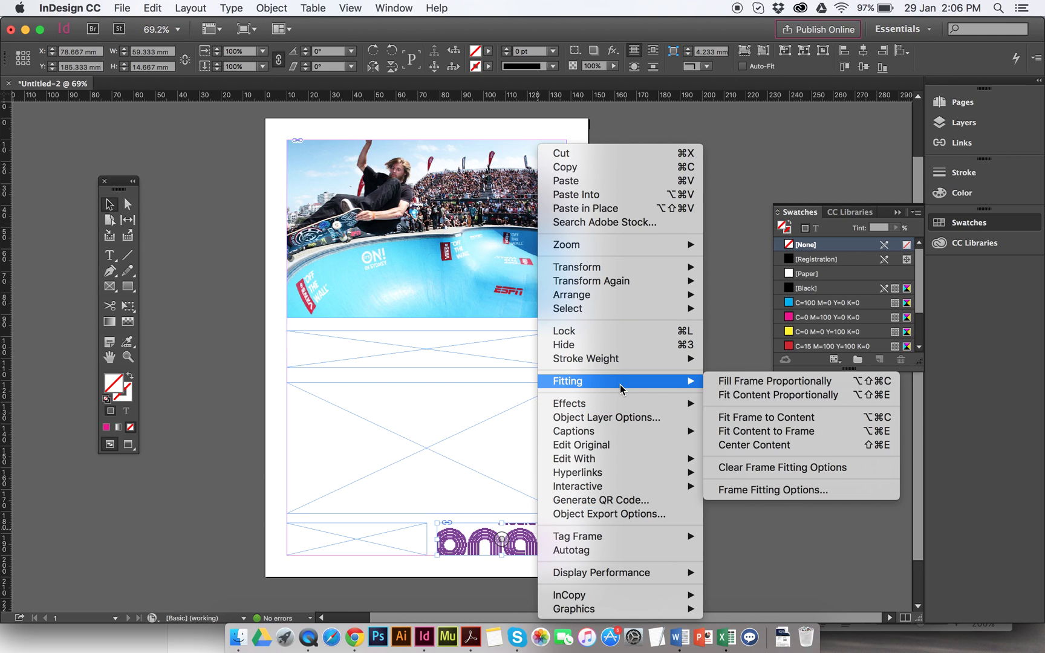
pyautogui.click(801, 396)
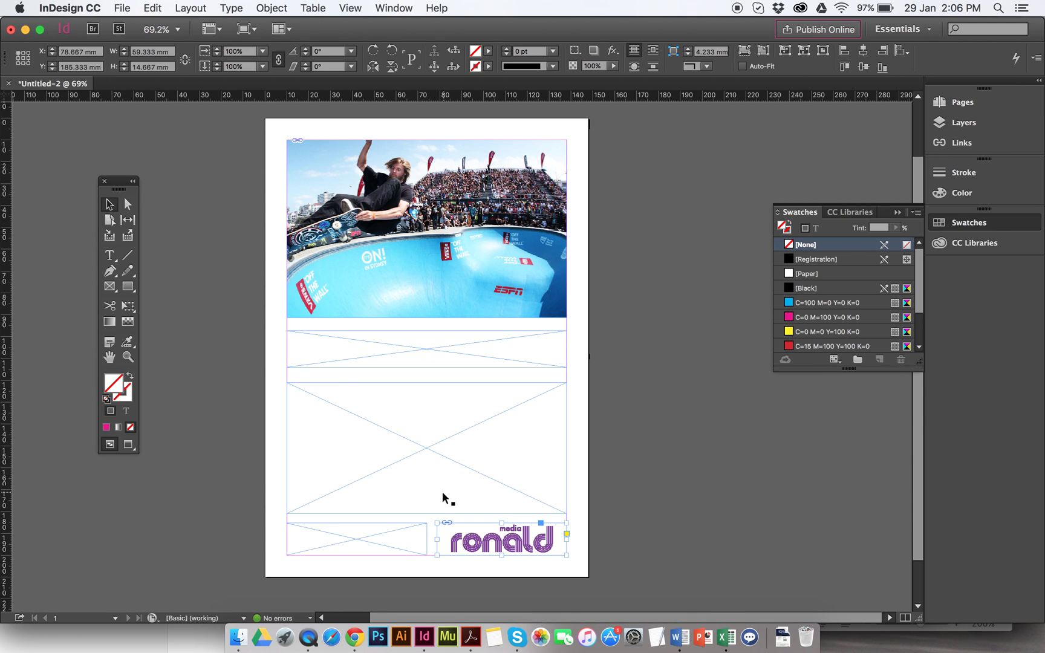
pyautogui.click(128, 204)
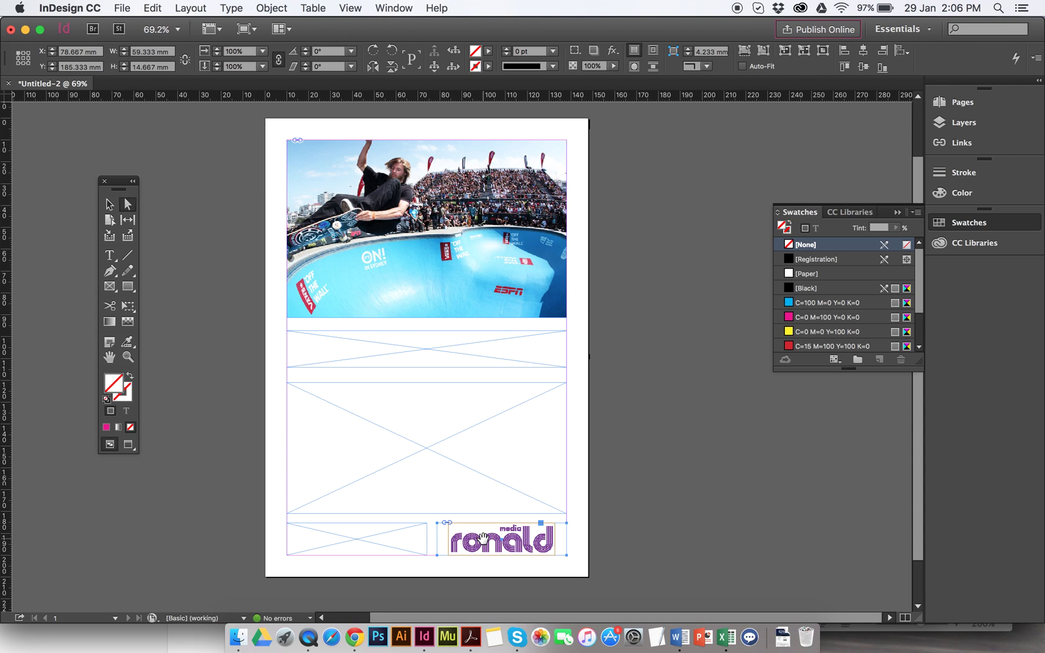
# - Nudge the logo right within its frame and set its display performance to High Quality
pyautogui.moveTo(484, 537); pyautogui.dragTo(495, 538)
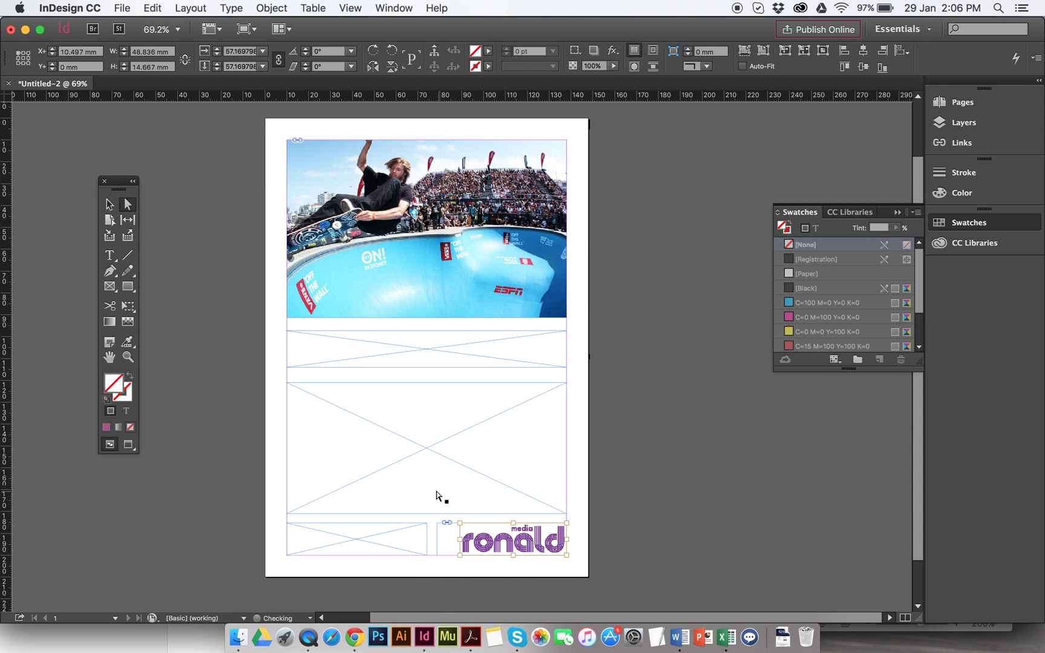
pyautogui.press('super+space')
pyautogui.moveTo(393, 484); pyautogui.dragTo(680, 590)
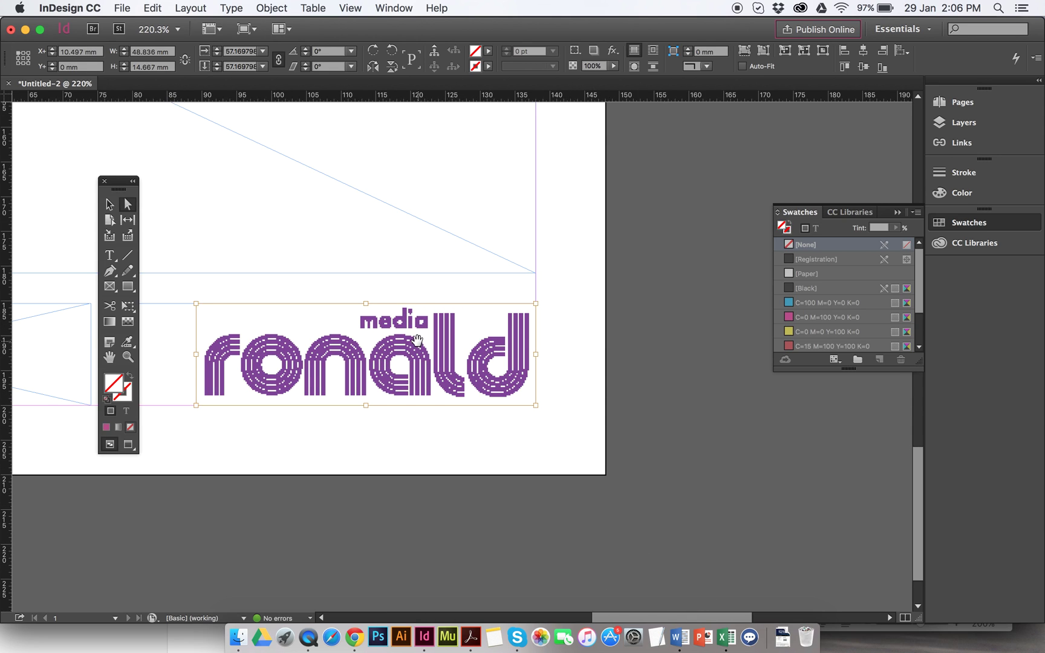
pyautogui.rightClick(421, 342)
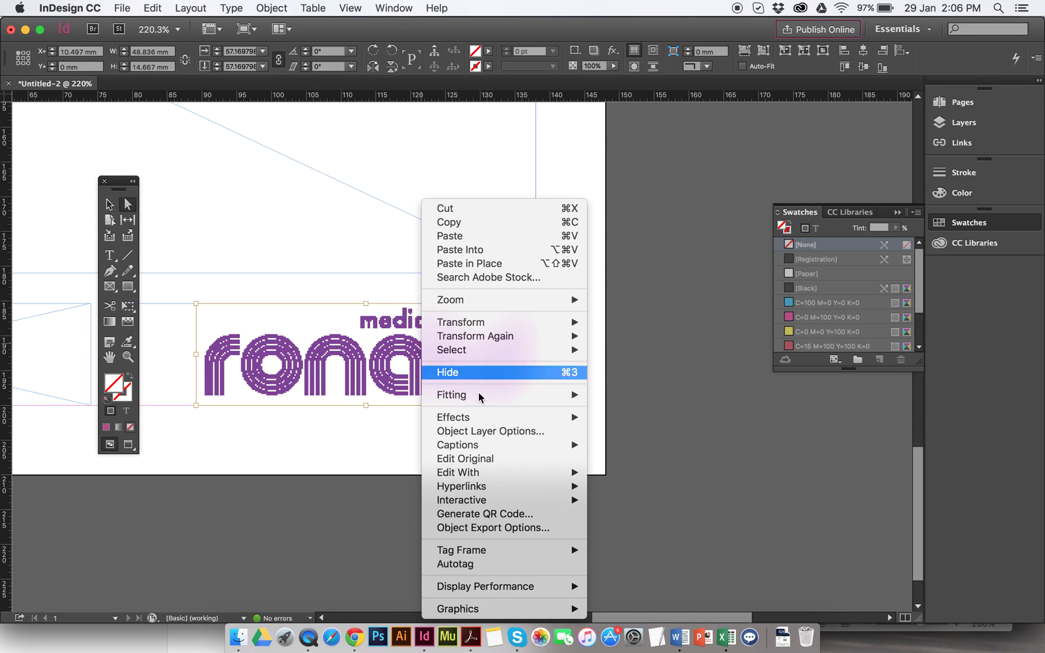
pyautogui.moveTo(512, 588)
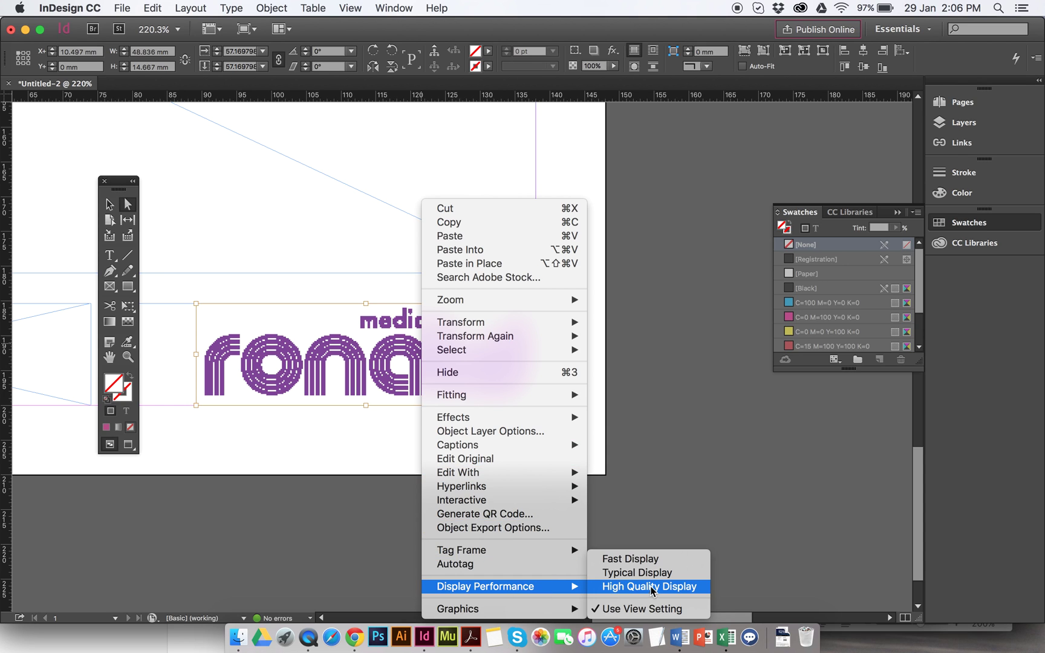
pyautogui.click(652, 584)
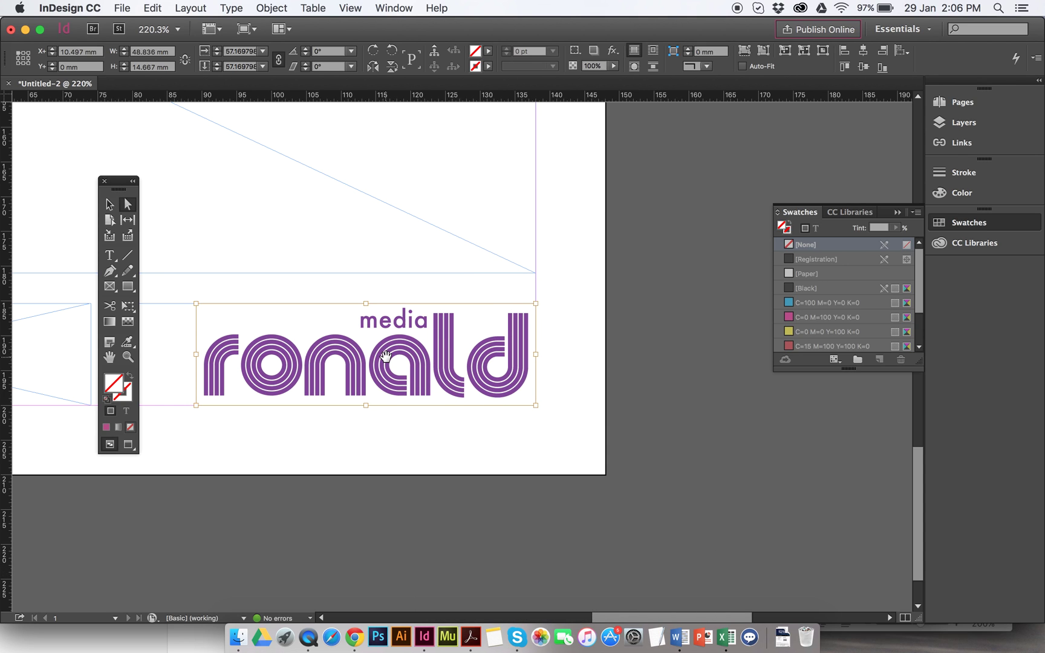
pyautogui.press('super+minus')
pyautogui.press('super+minus')
pyautogui.press('super+minus')
pyautogui.press('super+minus')
pyautogui.press('super+minus')
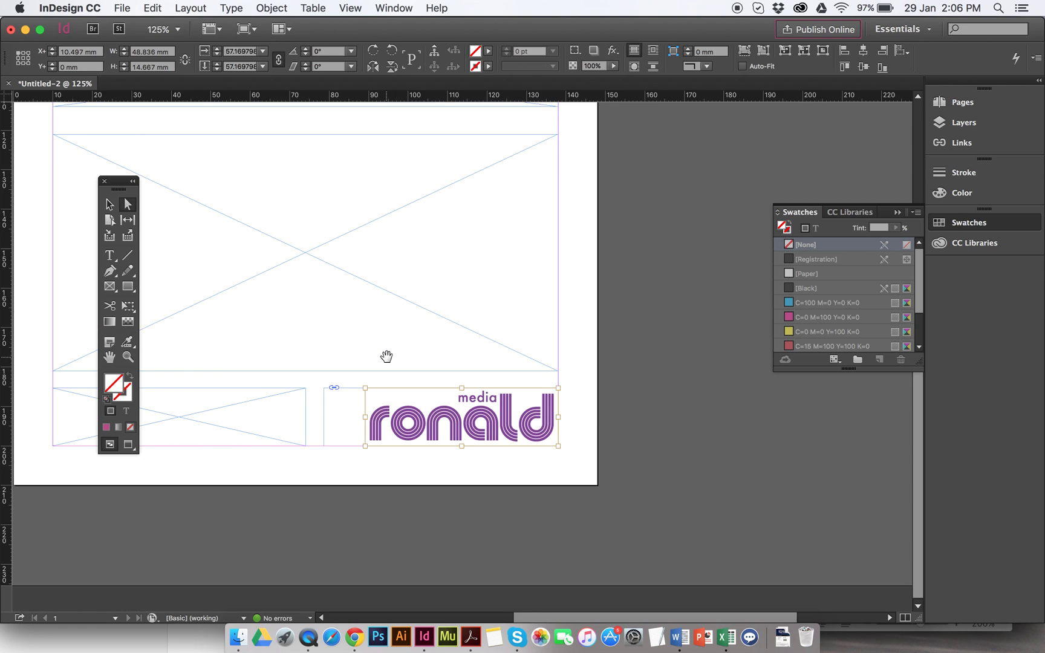
pyautogui.click(109, 204)
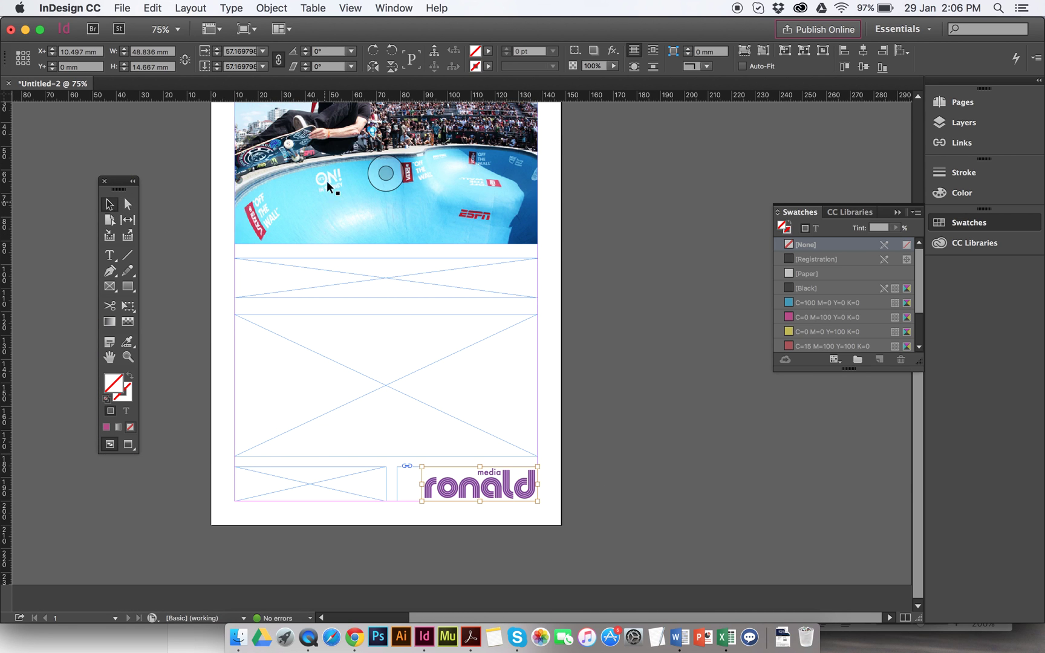
pyautogui.hscroll(-5, 484, 215)
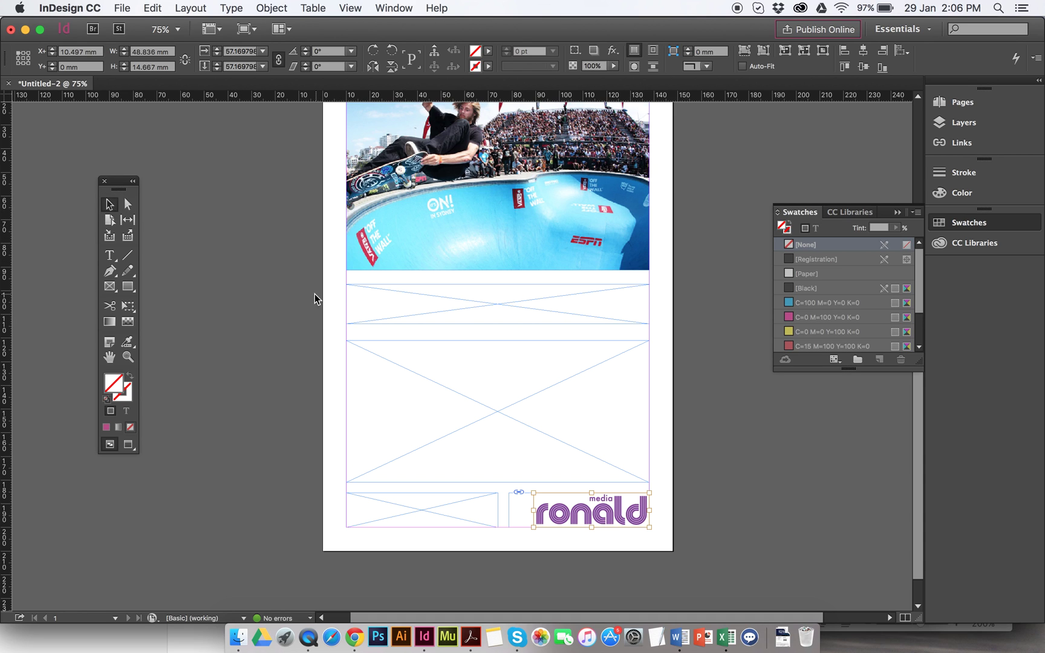
pyautogui.moveTo(315, 295); pyautogui.dragTo(476, 340)
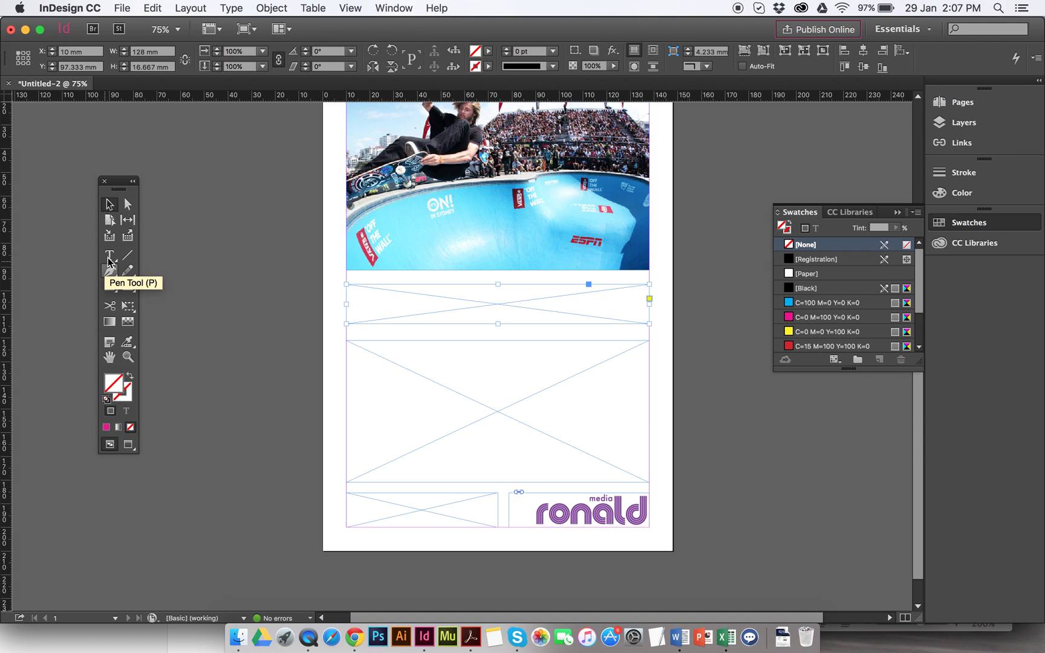
# - Type the heading BONDI BOWLORAMA into the thin frame below the photo and select it
pyautogui.moveTo(109, 262); pyautogui.dragTo(147, 236)
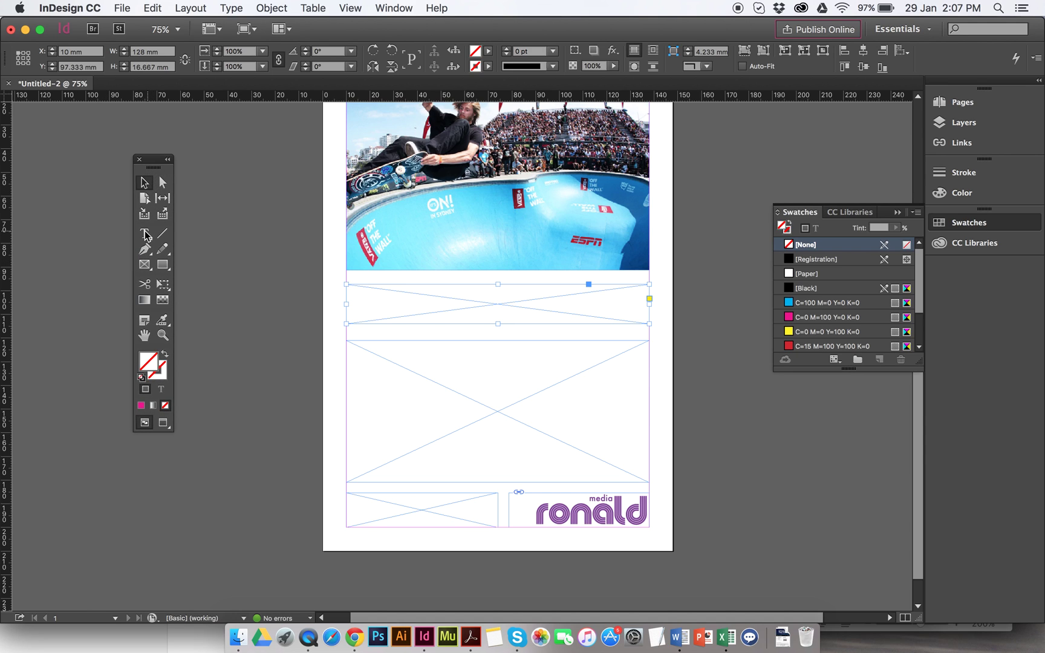
pyautogui.click(145, 235)
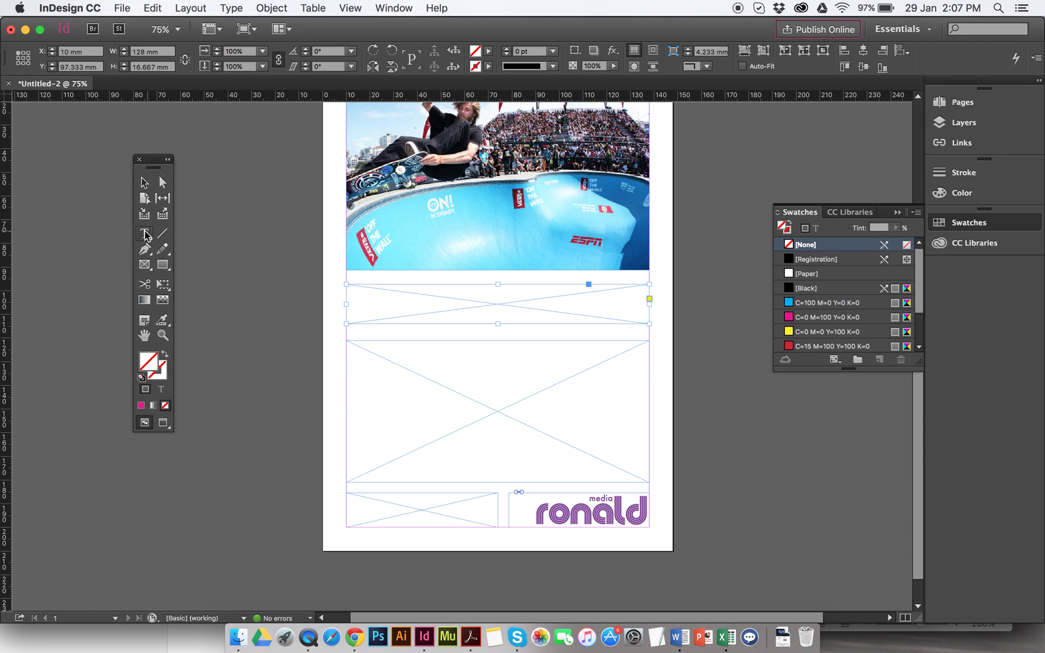
pyautogui.click(400, 306)
pyautogui.write('asdfasfadsfafsd')
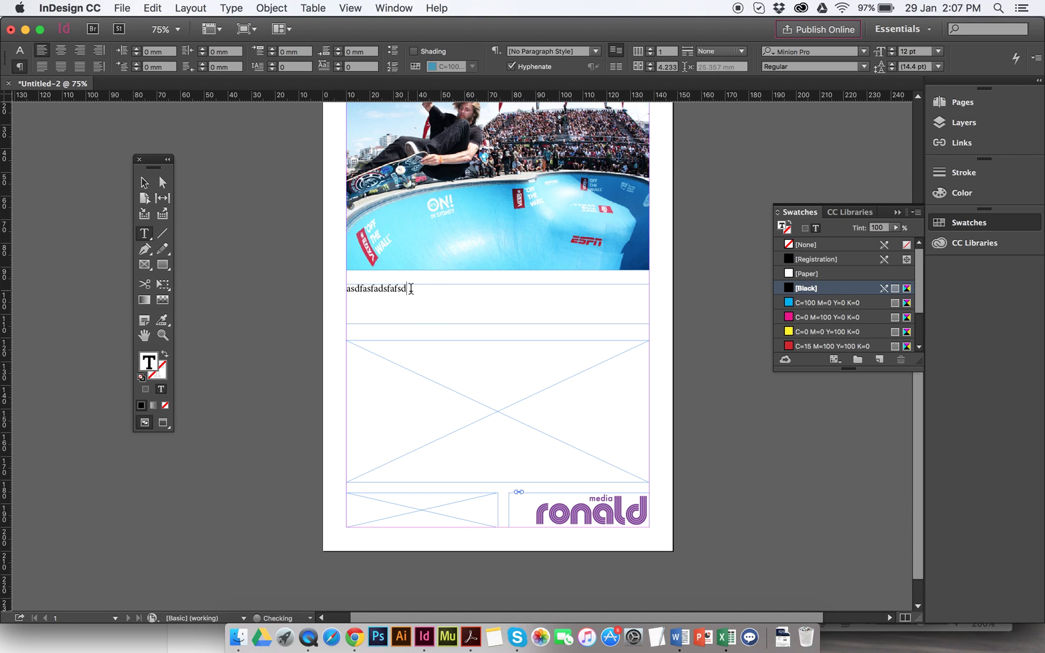
pyautogui.moveTo(433, 289); pyautogui.dragTo(339, 297)
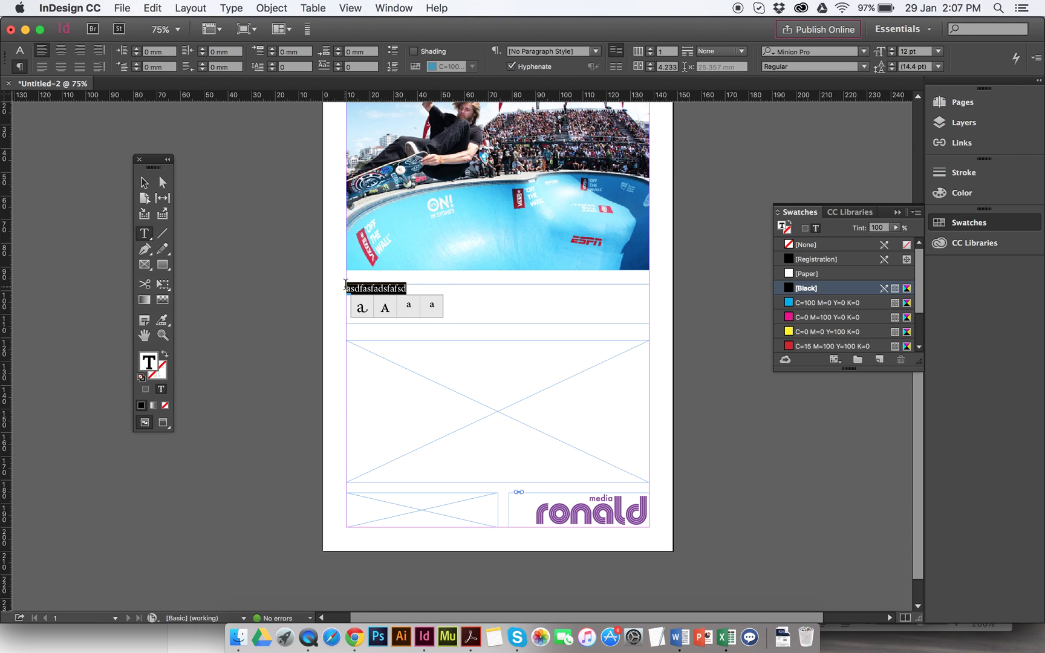
pyautogui.write('BONDI BOWLORAMA')
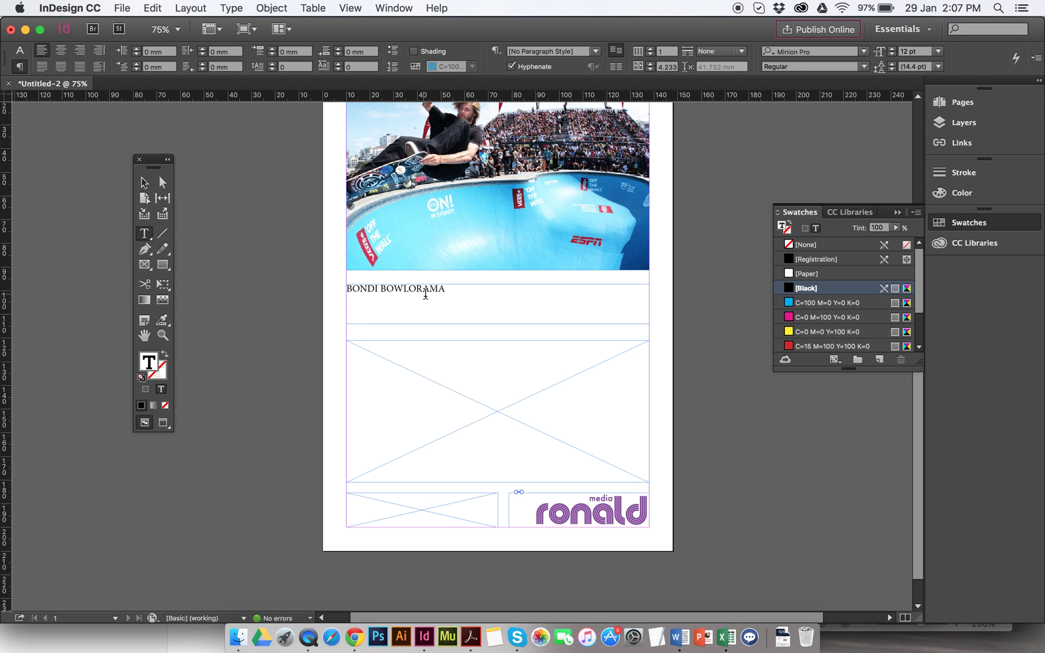
pyautogui.moveTo(464, 294); pyautogui.dragTo(338, 292)
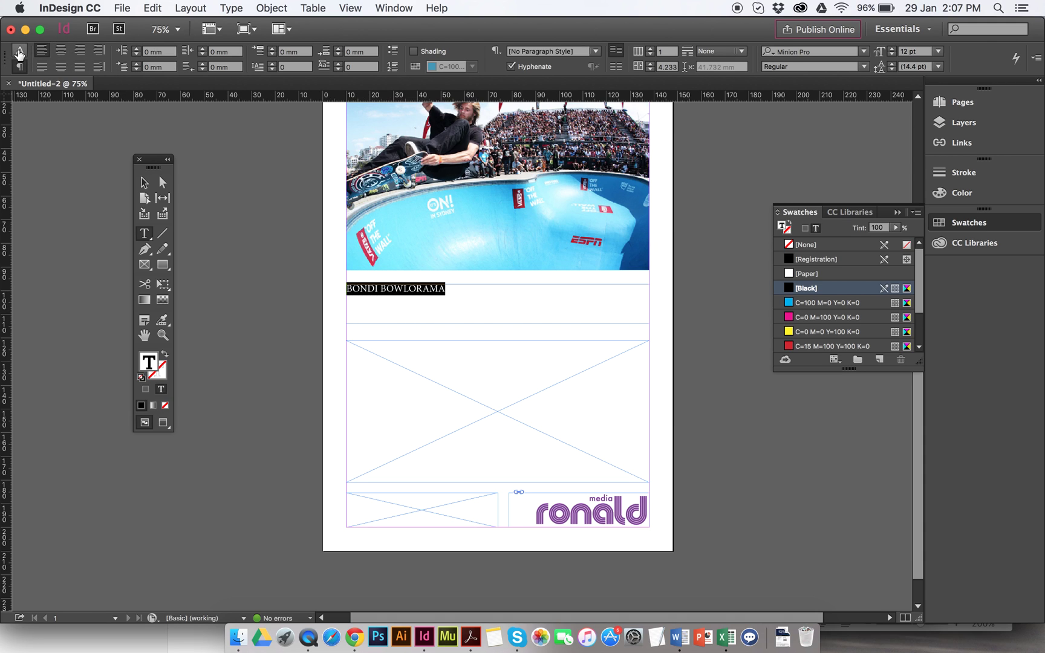
pyautogui.click(20, 52)
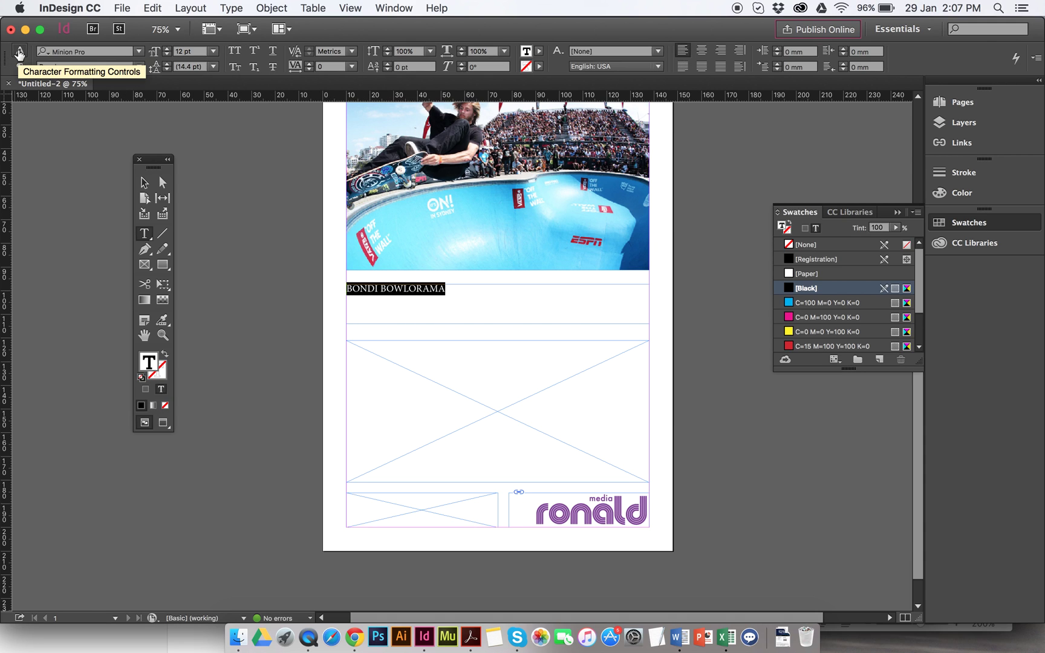
# - Step the heading font size up to 26 pt
pyautogui.click(169, 50)
pyautogui.click(169, 50)
pyautogui.click(169, 50)
pyautogui.click(169, 50)
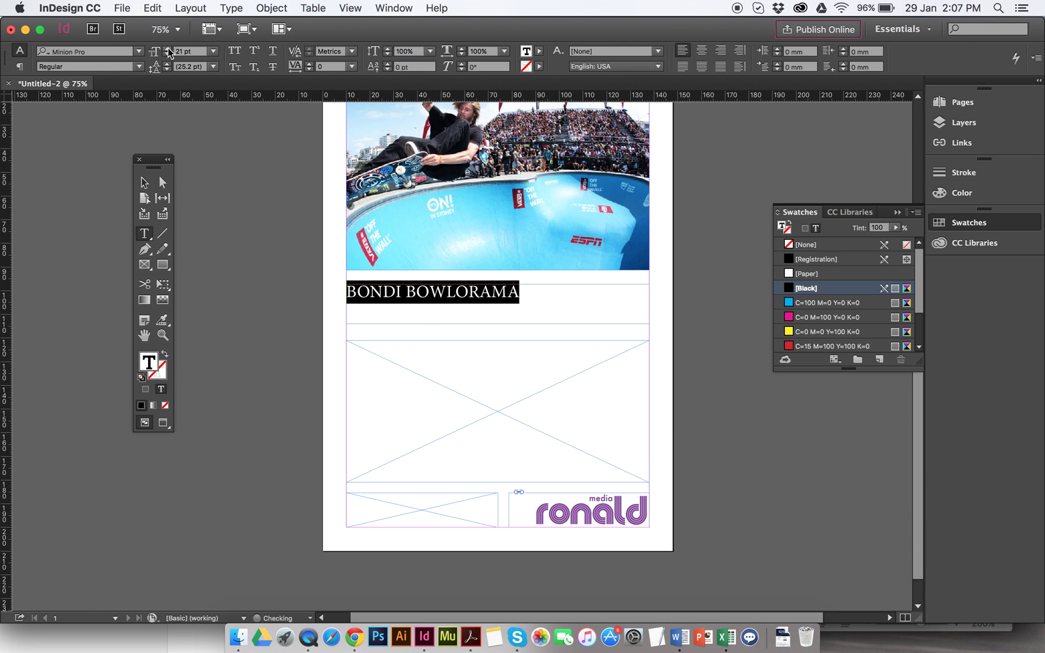
pyautogui.click(168, 49)
pyautogui.click(168, 49)
pyautogui.click(167, 49)
pyautogui.click(167, 50)
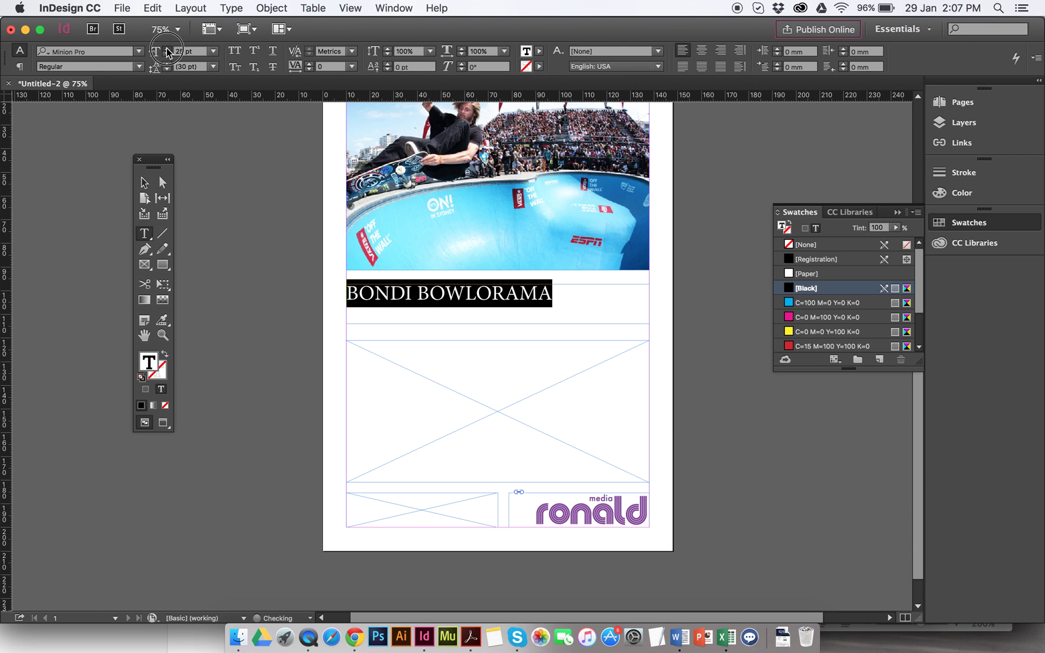
pyautogui.click(168, 50)
# - Set the heading in Krungthep, centre it, and colour it with the C=15 M=100 Y=100 K=0 swatch
pyautogui.click(139, 52)
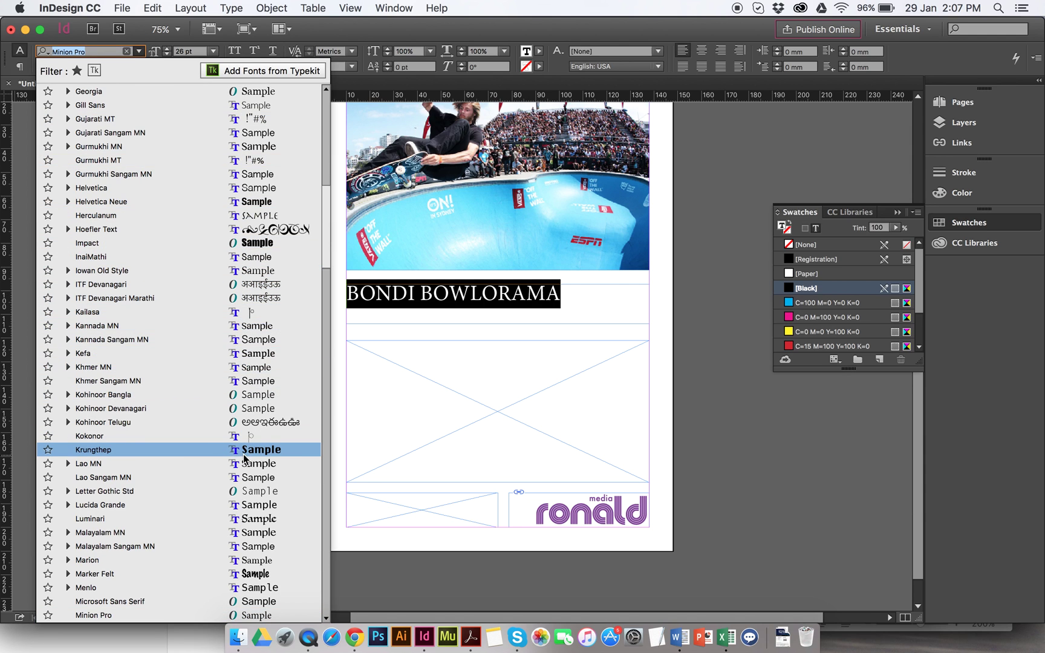
pyautogui.click(151, 451)
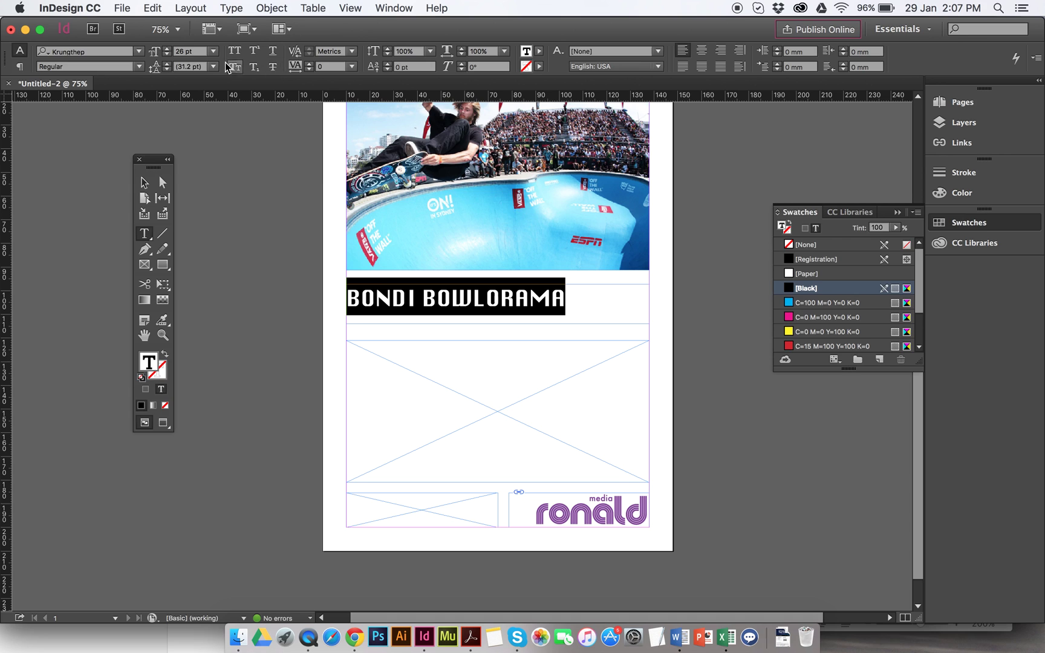
pyautogui.click(702, 52)
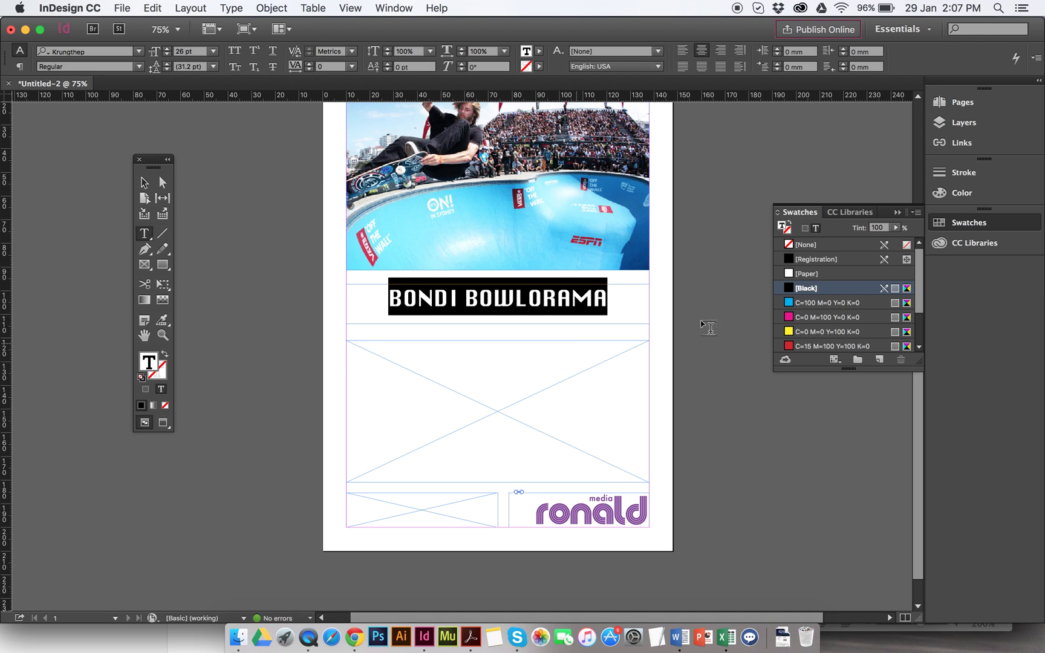
pyautogui.click(804, 347)
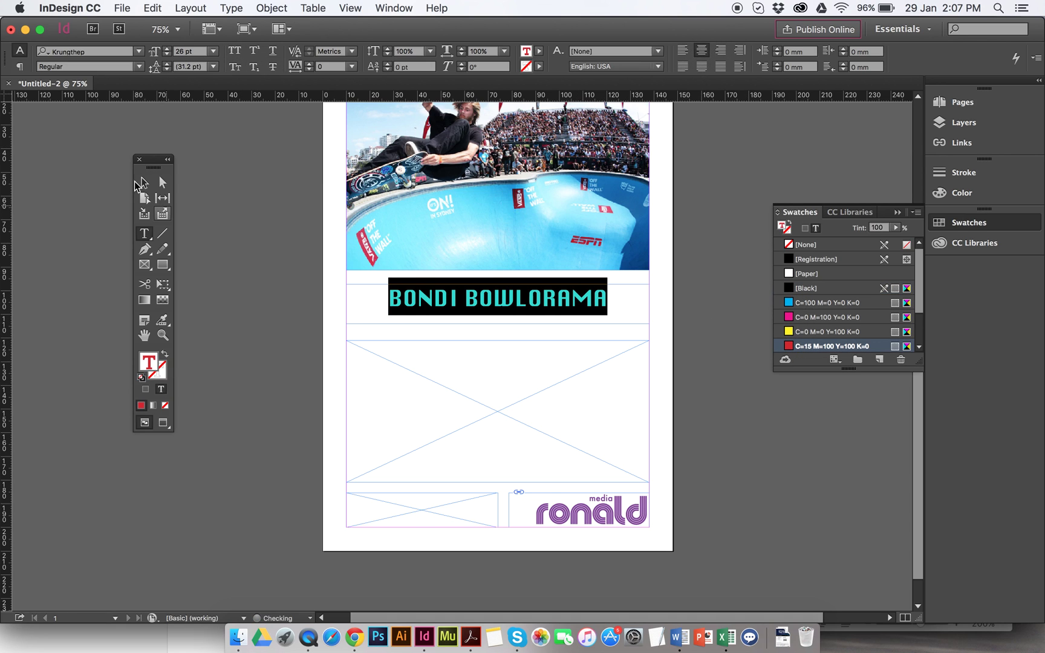
pyautogui.click(144, 182)
pyautogui.click(233, 177)
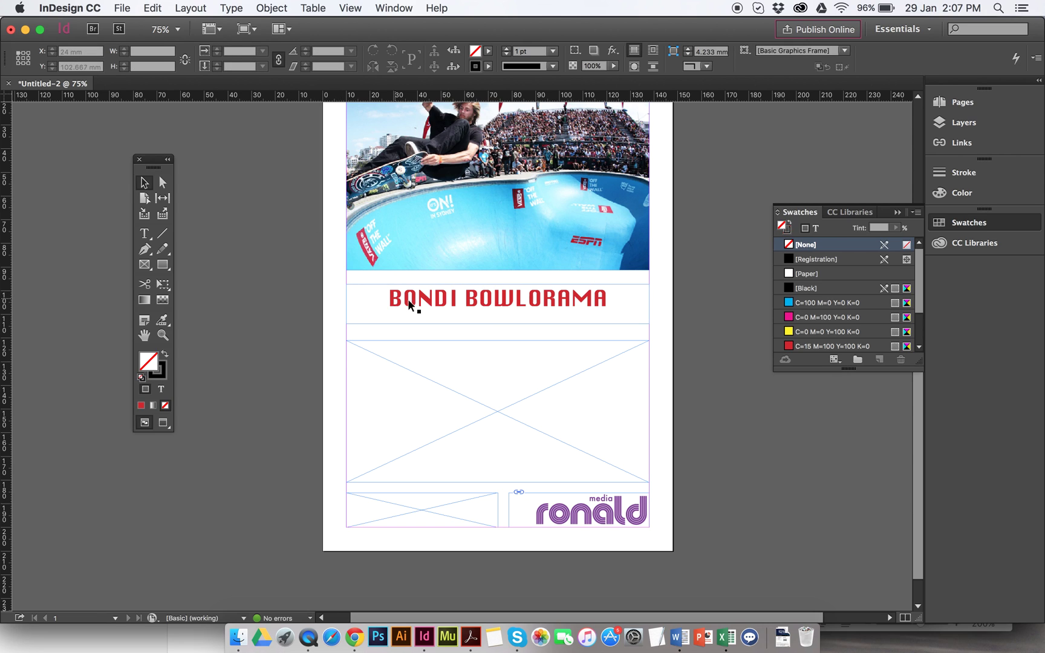
# - Reselect the heading text and enlarge it further to 33 pt
pyautogui.doubleClick(426, 300)
pyautogui.moveTo(426, 300); pyautogui.dragTo(654, 296)
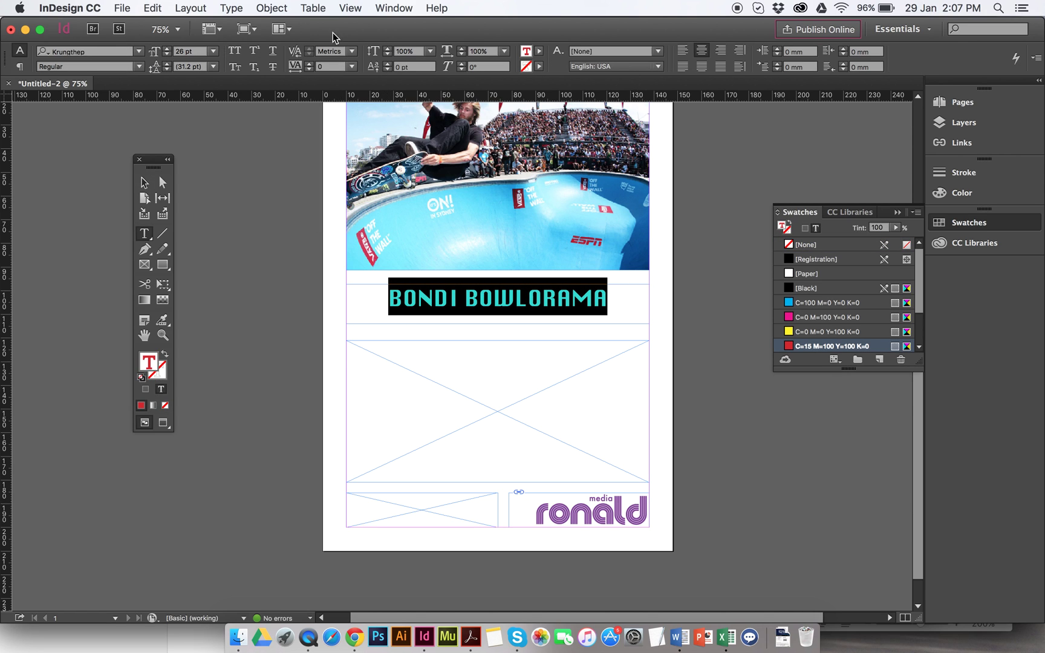
pyautogui.click(168, 49)
pyautogui.click(168, 49)
pyautogui.click(168, 49)
pyautogui.click(168, 49)
pyautogui.click(168, 49)
pyautogui.click(168, 49)
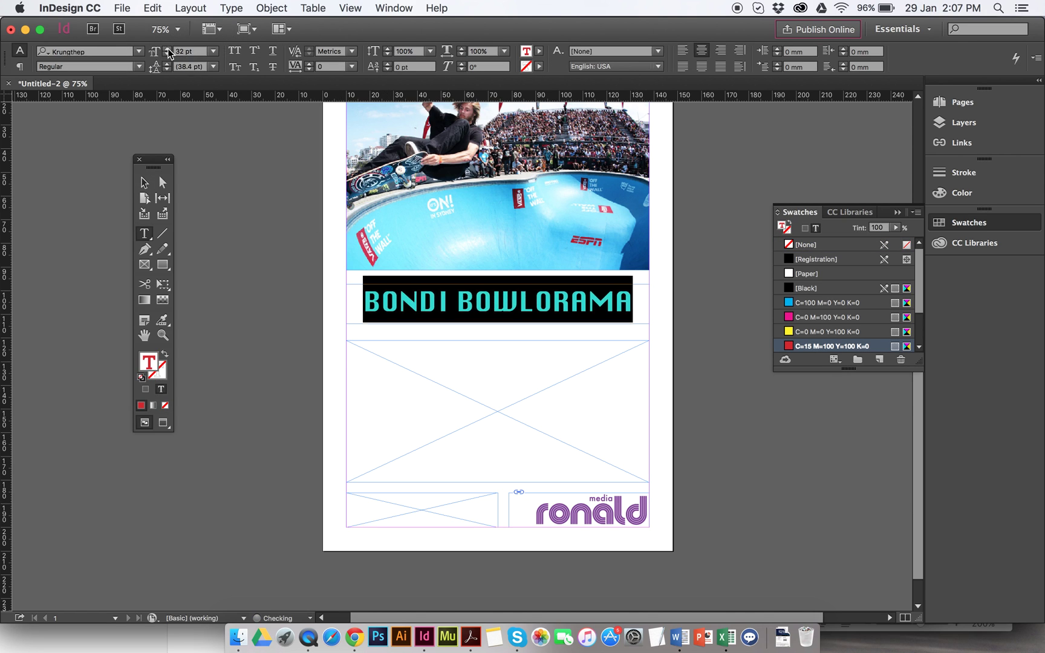
pyautogui.click(168, 49)
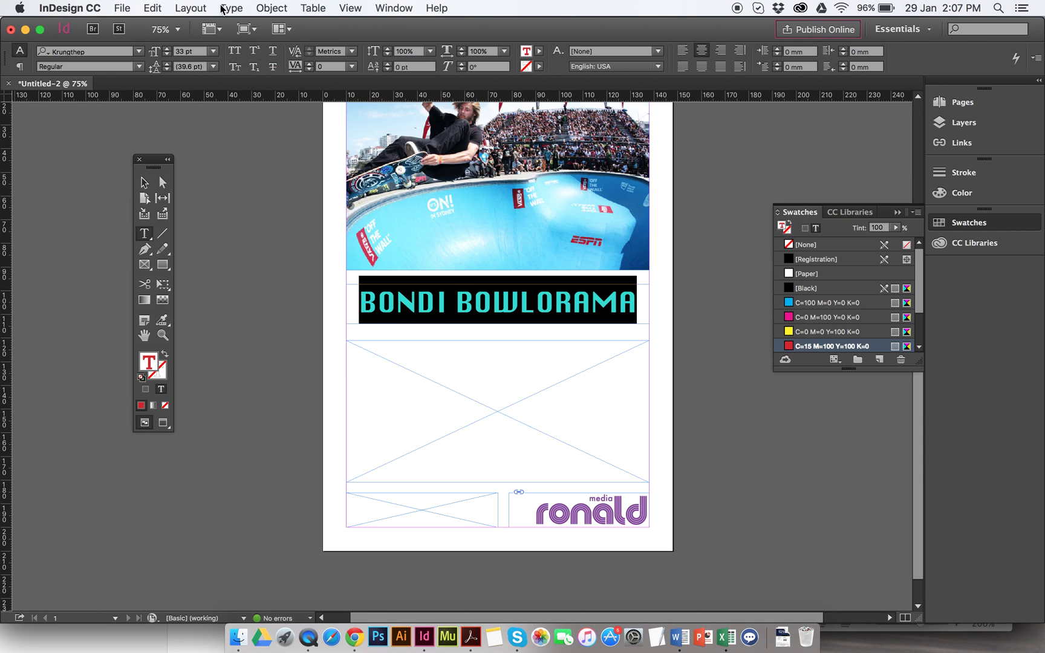
pyautogui.click(350, 8)
pyautogui.press('Escape')
pyautogui.press('Escape')
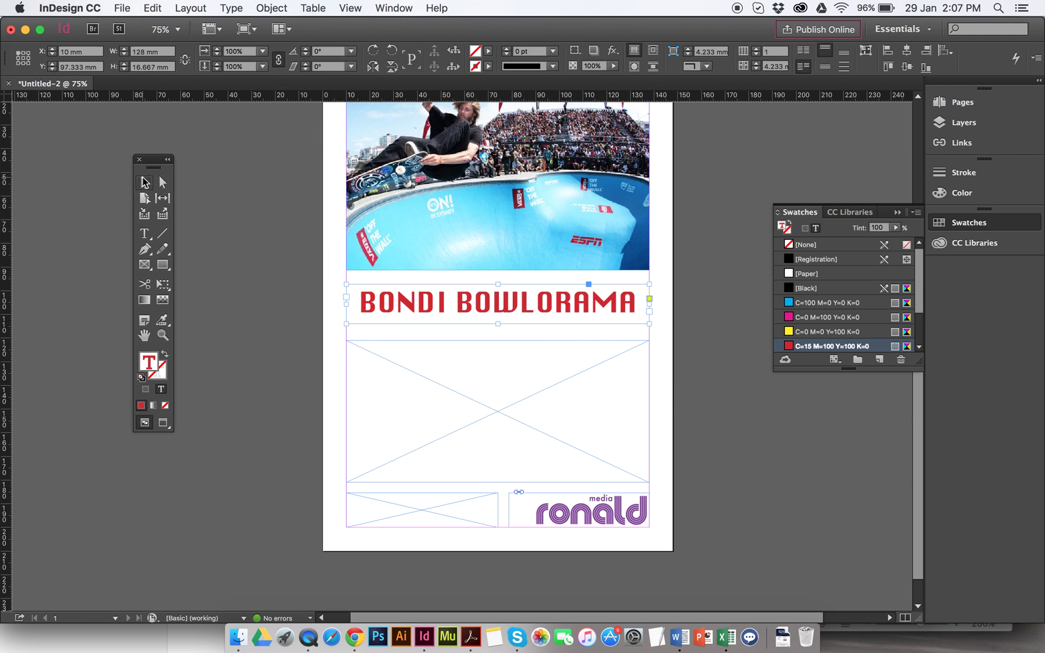
pyautogui.click(144, 234)
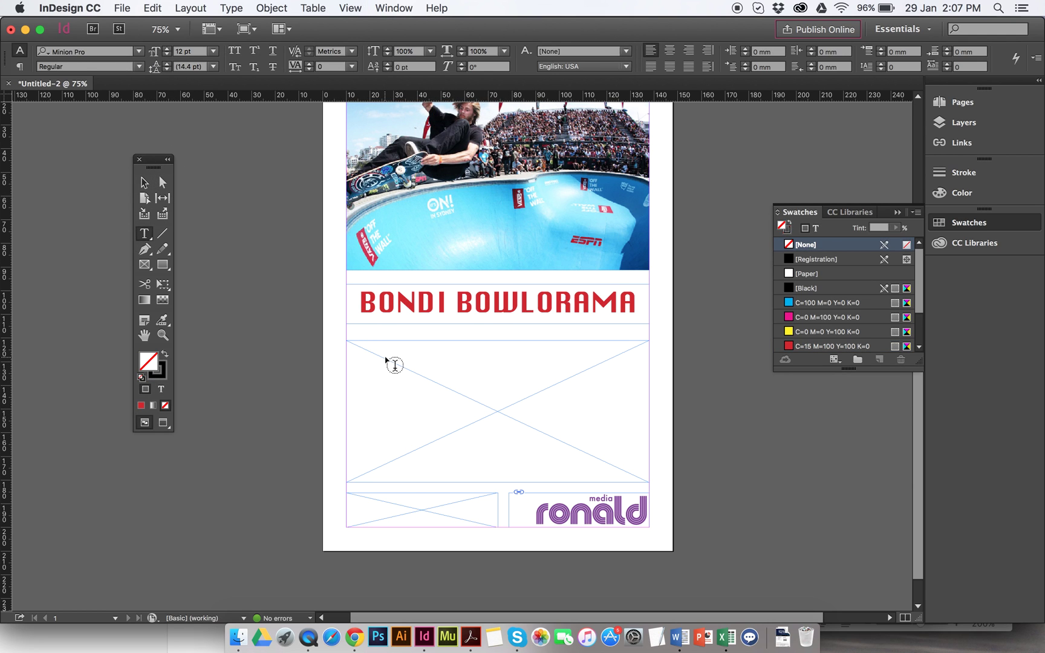
# - Fill the large body frame with placeholder text and drag its top edge up toward the heading
pyautogui.click(395, 364)
pyautogui.write('ASDF')
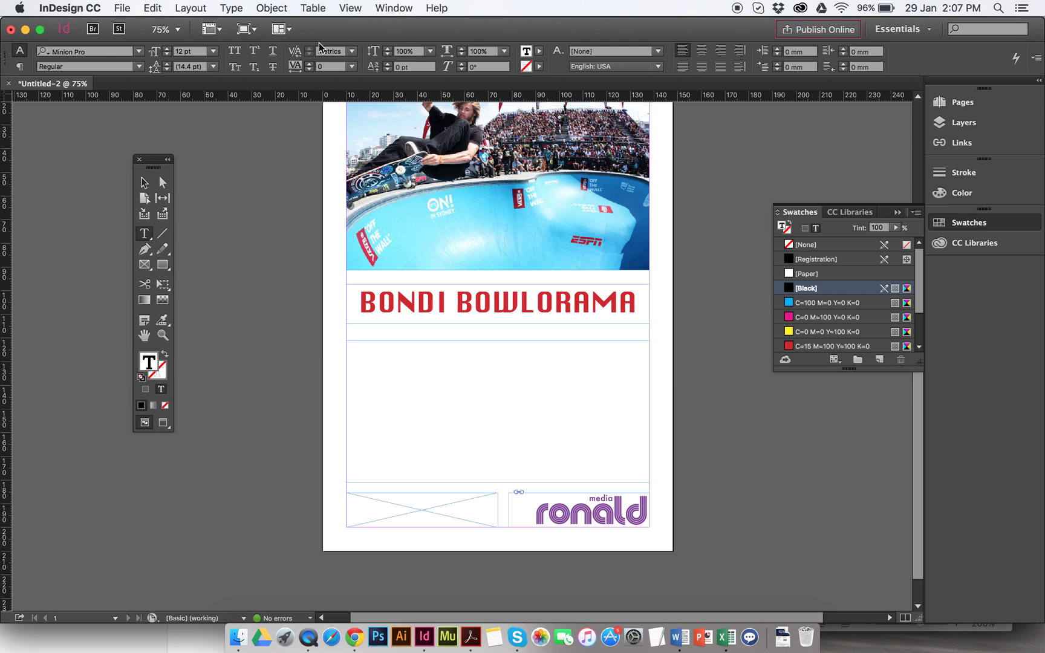
pyautogui.click(232, 9)
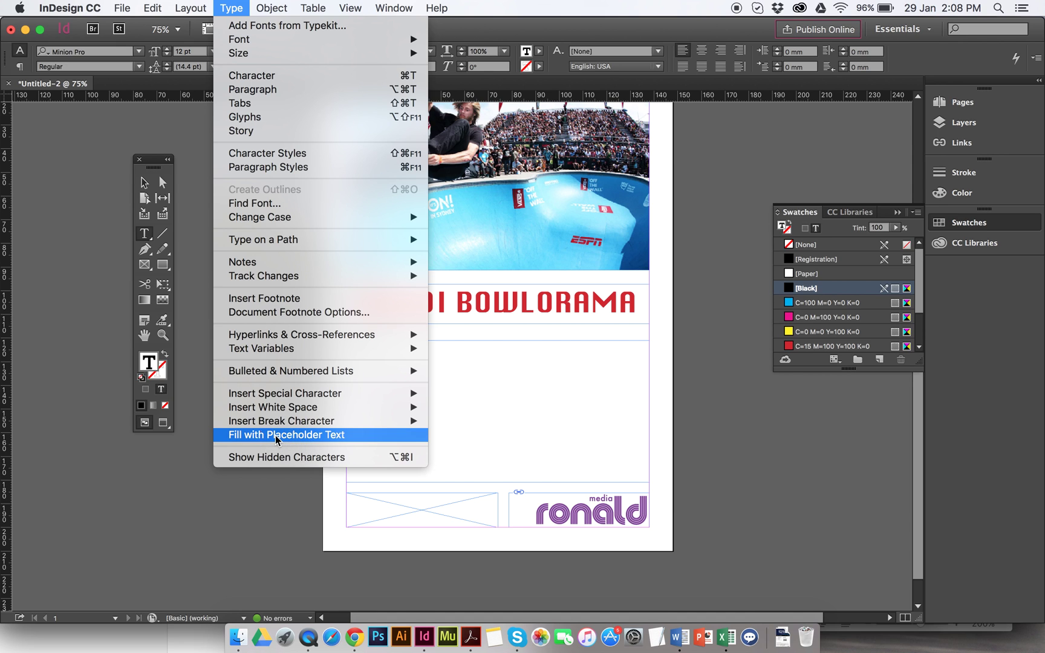
pyautogui.click(296, 436)
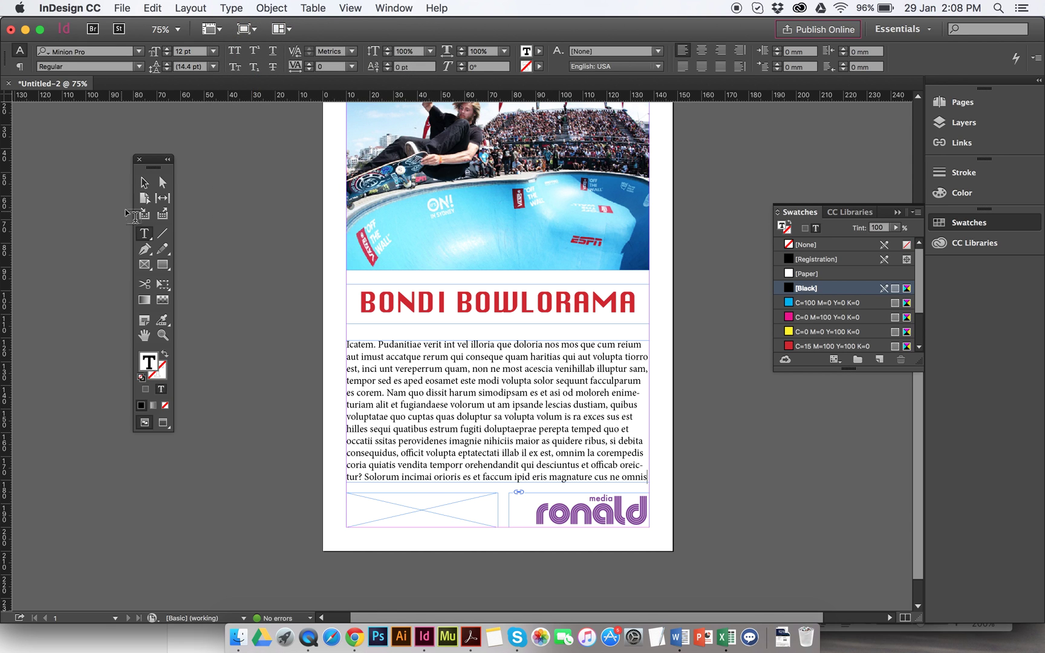
pyautogui.press('Escape')
pyautogui.moveTo(498, 341); pyautogui.dragTo(501, 329)
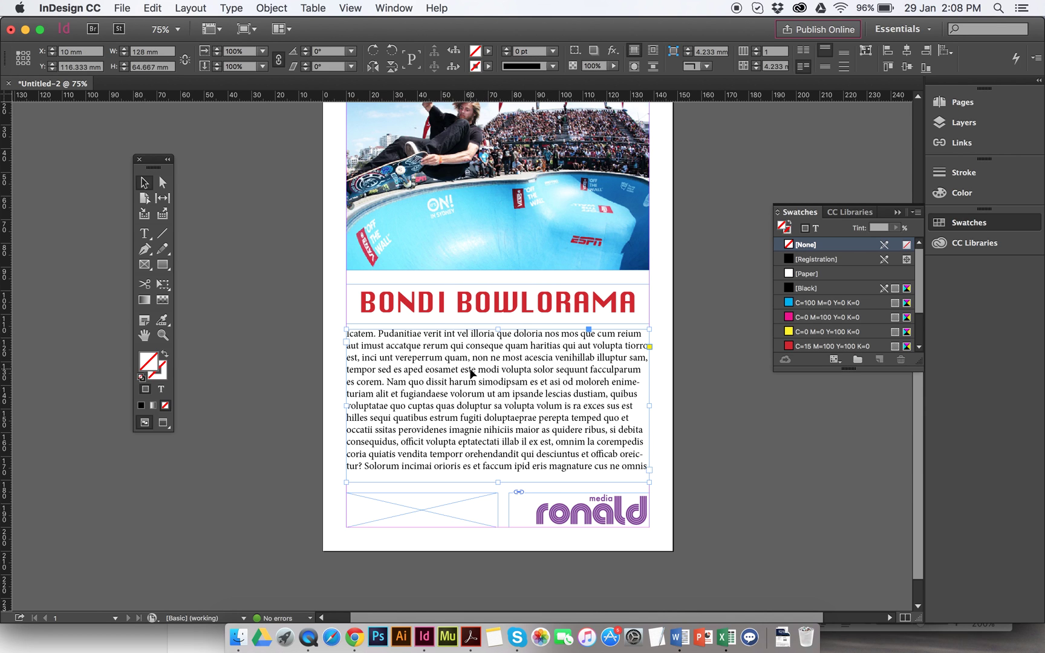
# - Set all the body text in Helvetica Neue Light at 10 pt
pyautogui.doubleClick(484, 385)
pyautogui.press('super+a')
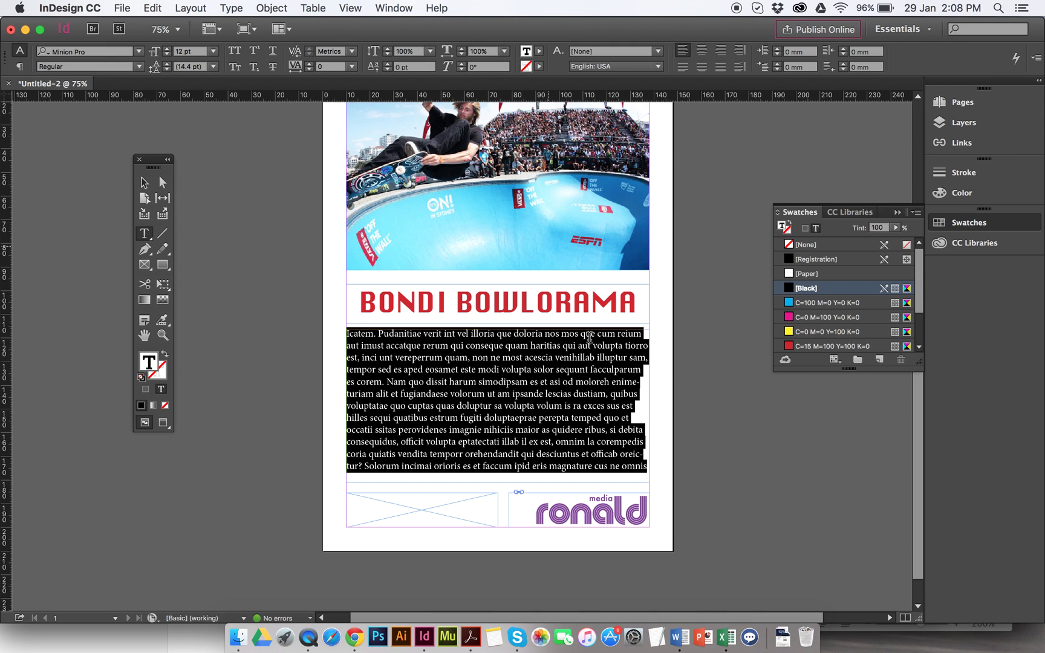
pyautogui.click(138, 51)
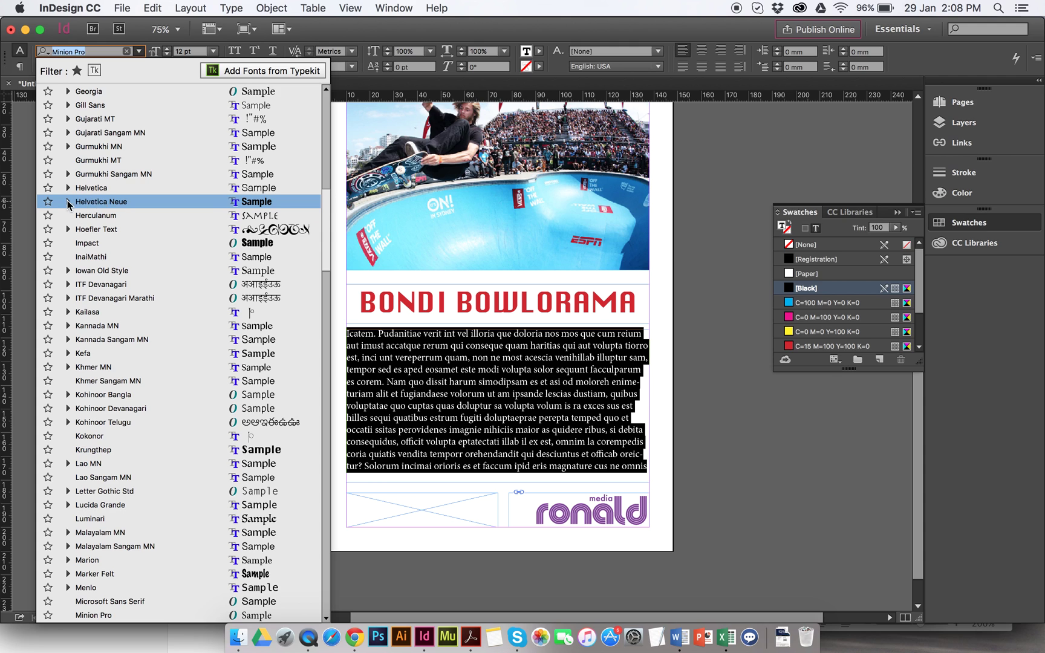
pyautogui.click(67, 202)
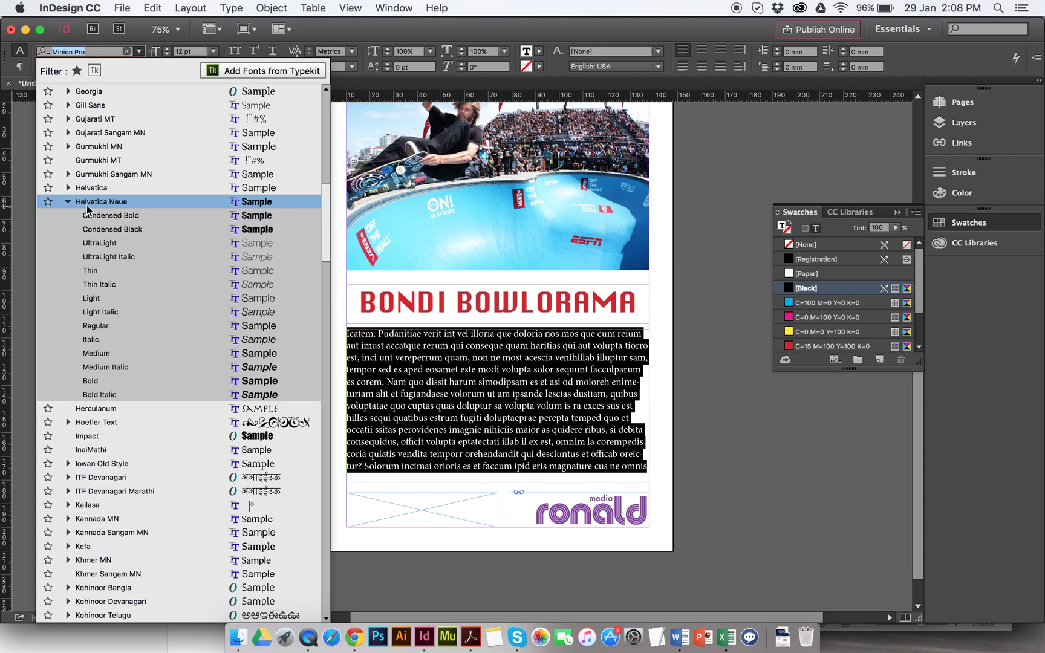
pyautogui.click(117, 290)
pyautogui.click(166, 53)
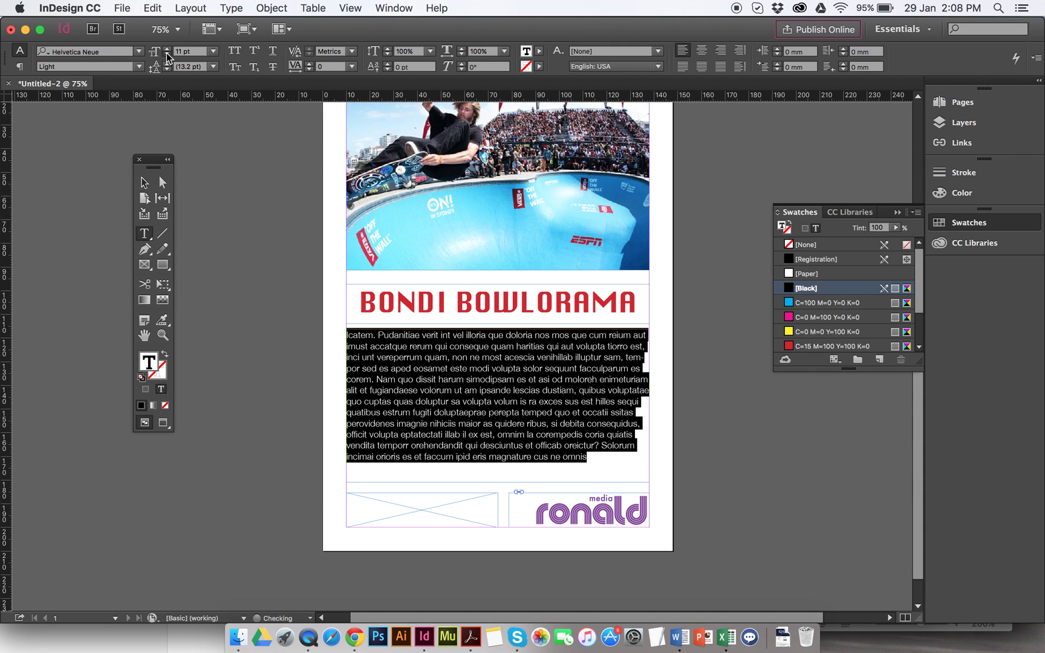
pyautogui.click(166, 54)
# - Delete an extra passage to clear the overset text, then reselect the whole body story
pyautogui.moveTo(457, 385)
pyautogui.mouseDown()
pyautogui.moveTo(484, 404)
pyautogui.moveTo(459, 375)
pyautogui.mouseUp()
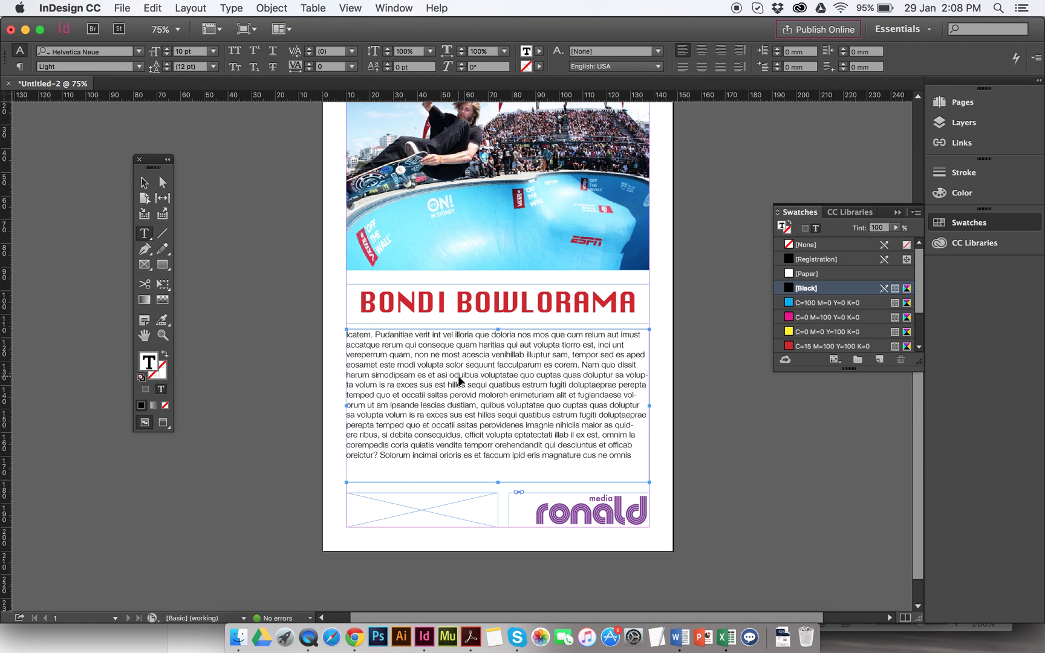
pyautogui.moveTo(498, 425); pyautogui.dragTo(524, 431)
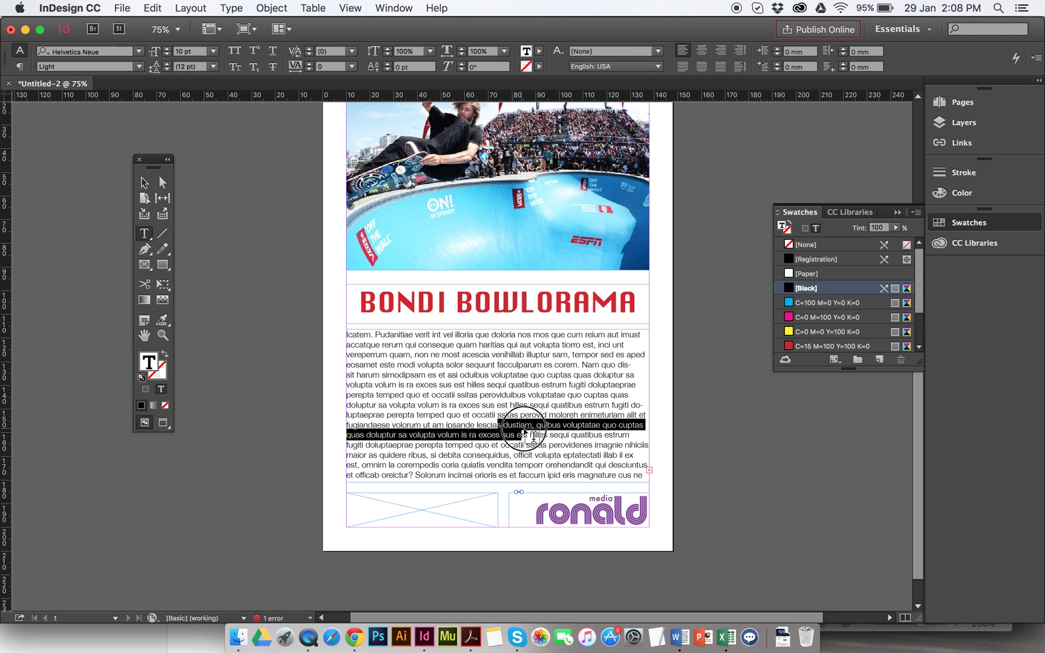
pyautogui.press('BackSpace')
pyautogui.click(144, 182)
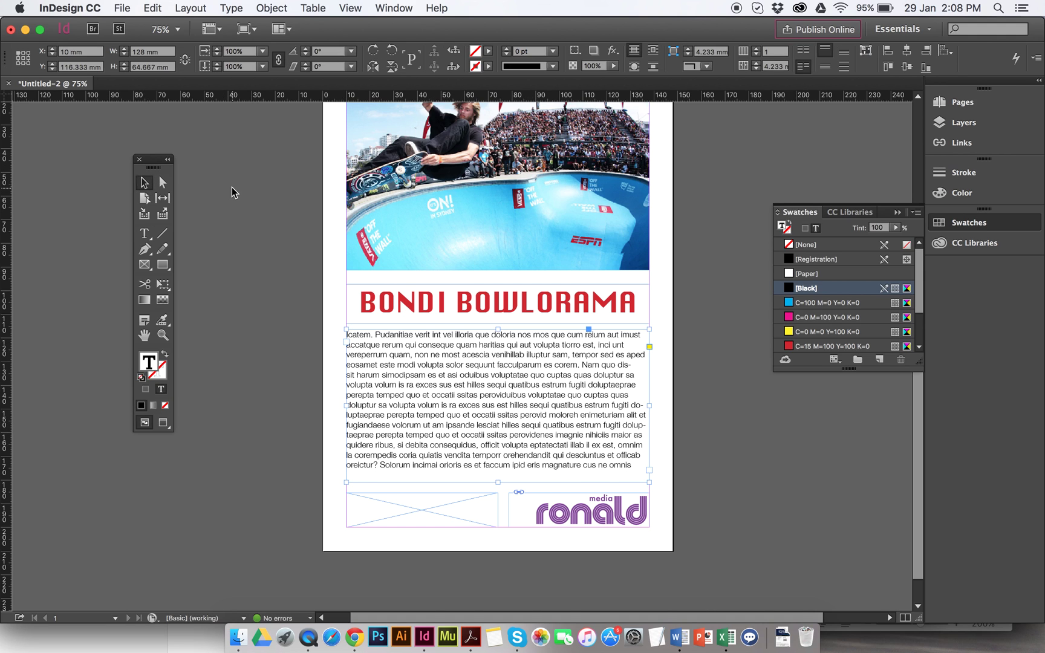
pyautogui.doubleClick(402, 345)
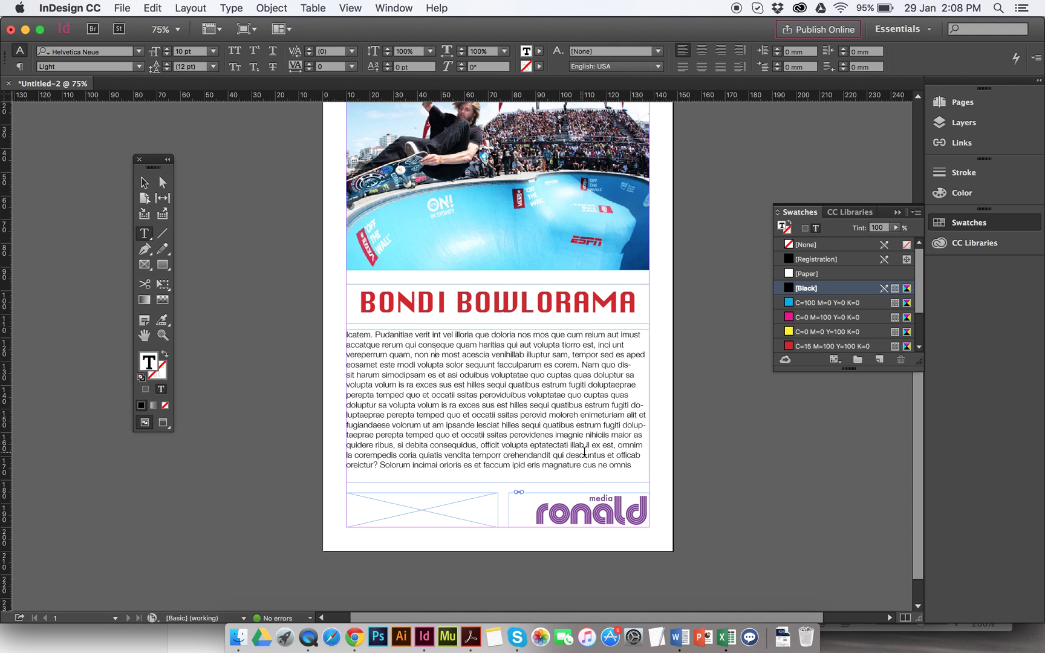
pyautogui.moveTo(635, 467); pyautogui.dragTo(268, 303)
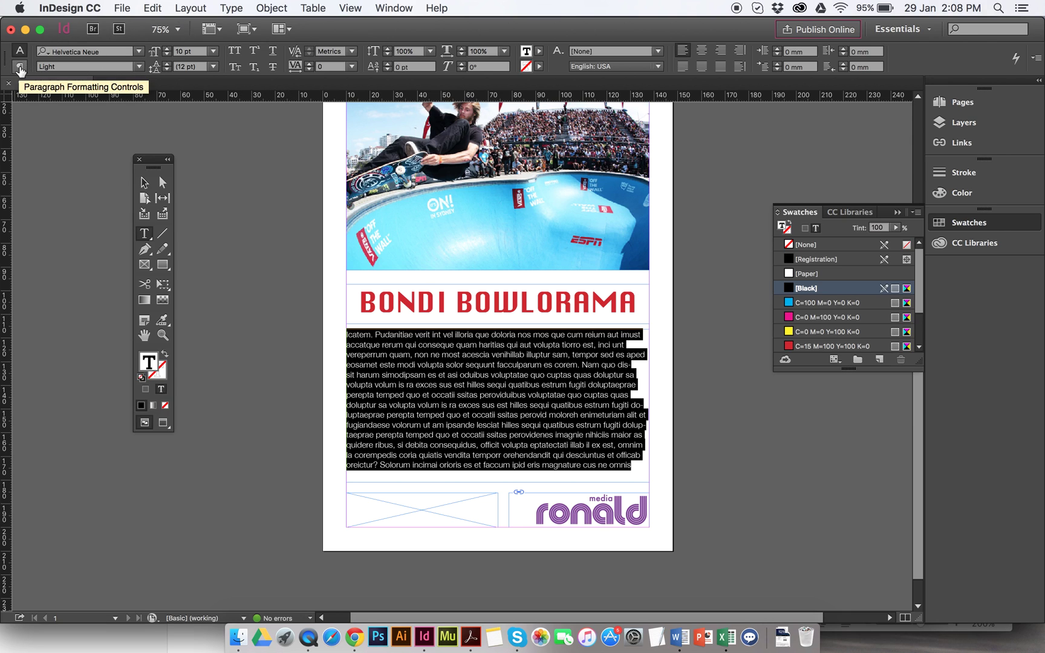
# - Raise the body text frame's column count step by step, up to 6 columns
pyautogui.click(20, 68)
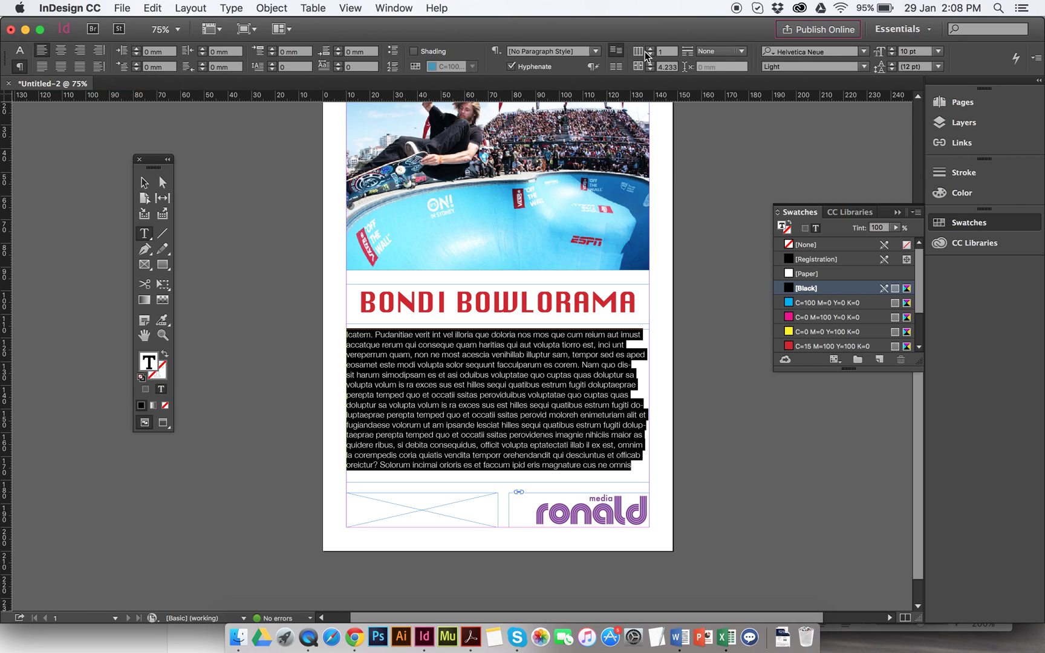
pyautogui.click(639, 53)
pyautogui.click(650, 50)
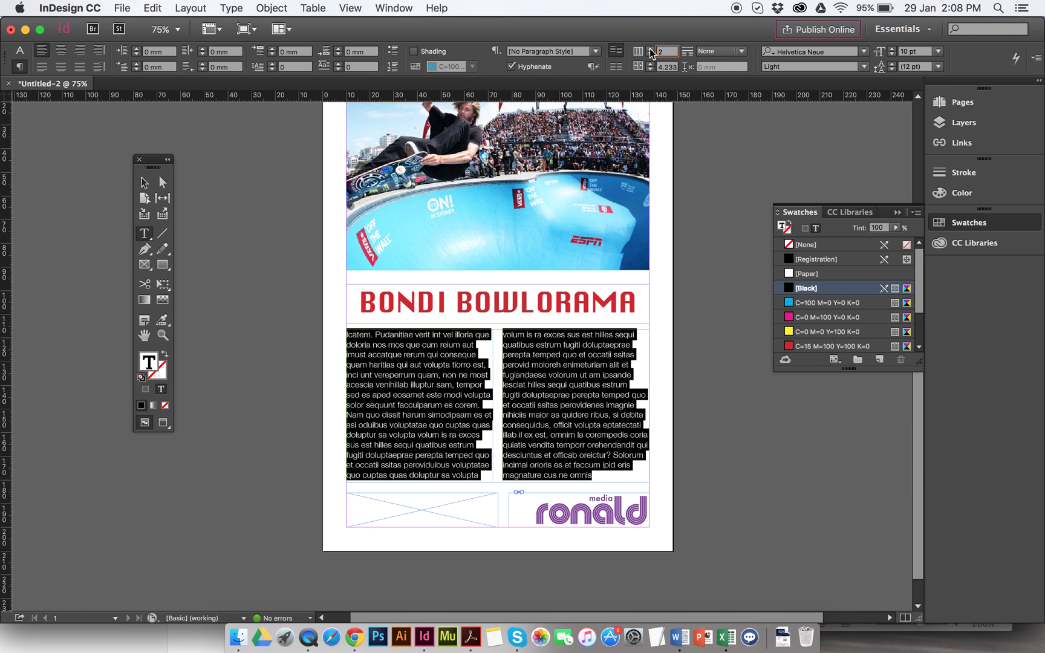
pyautogui.click(651, 50)
pyautogui.click(651, 51)
pyautogui.click(651, 51)
pyautogui.click(651, 50)
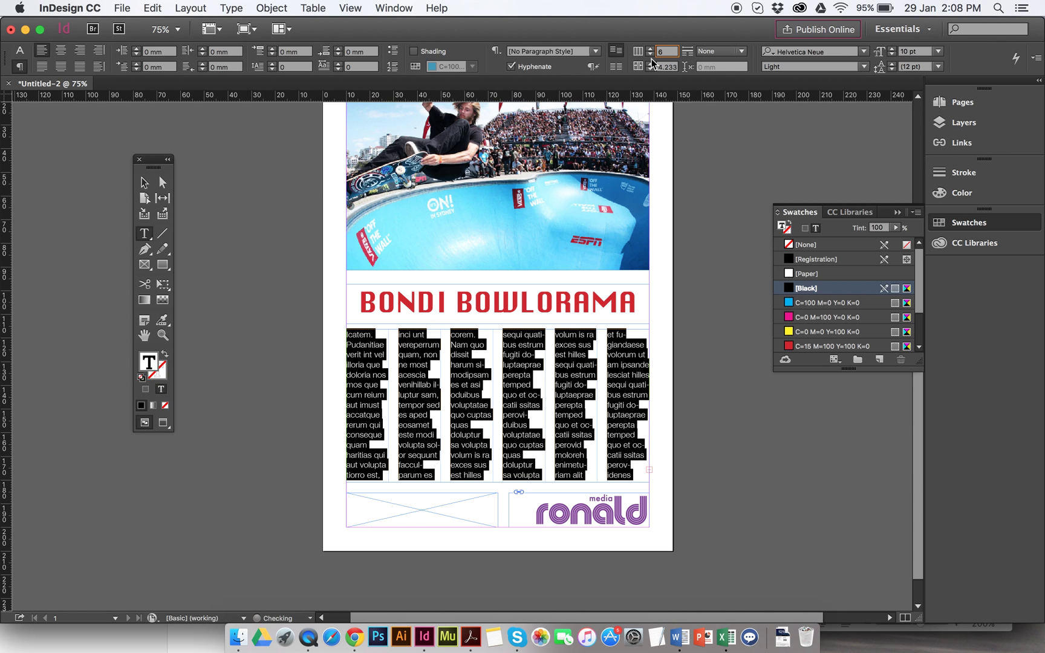
# - Bring the body frame back down to 2 columns and select two lines of body text
pyautogui.click(651, 55)
pyautogui.click(651, 54)
pyautogui.click(651, 54)
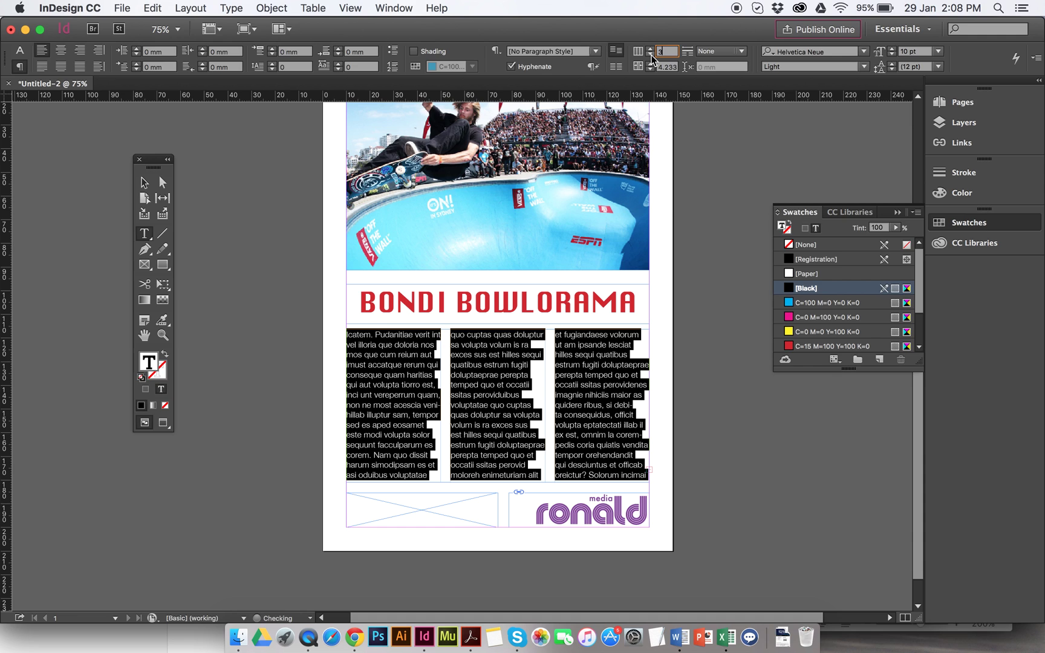
pyautogui.click(651, 55)
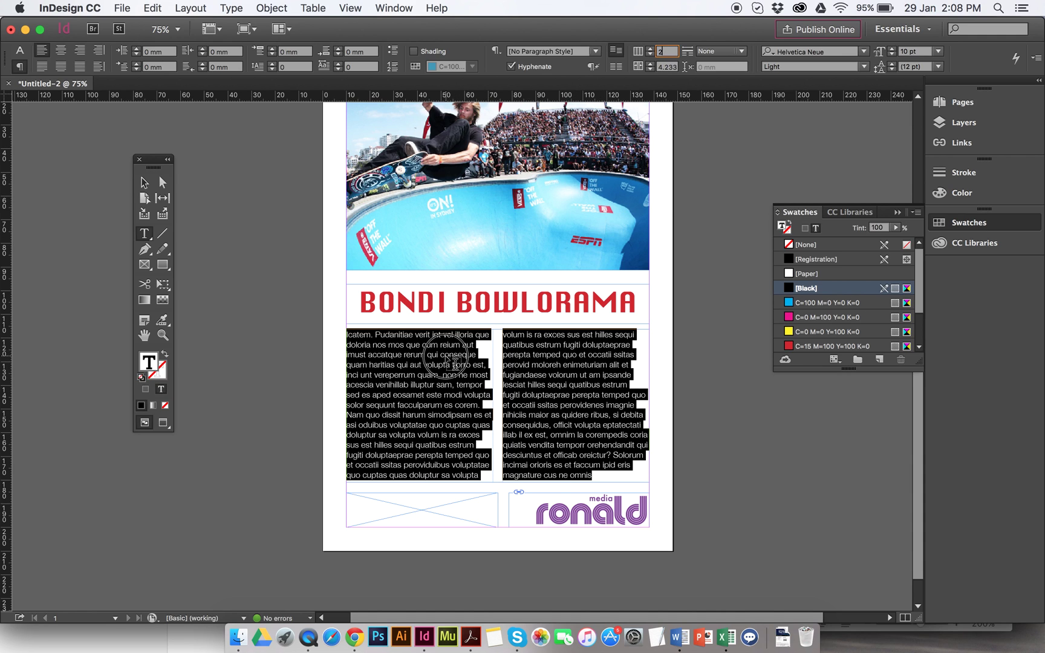
pyautogui.click(493, 363)
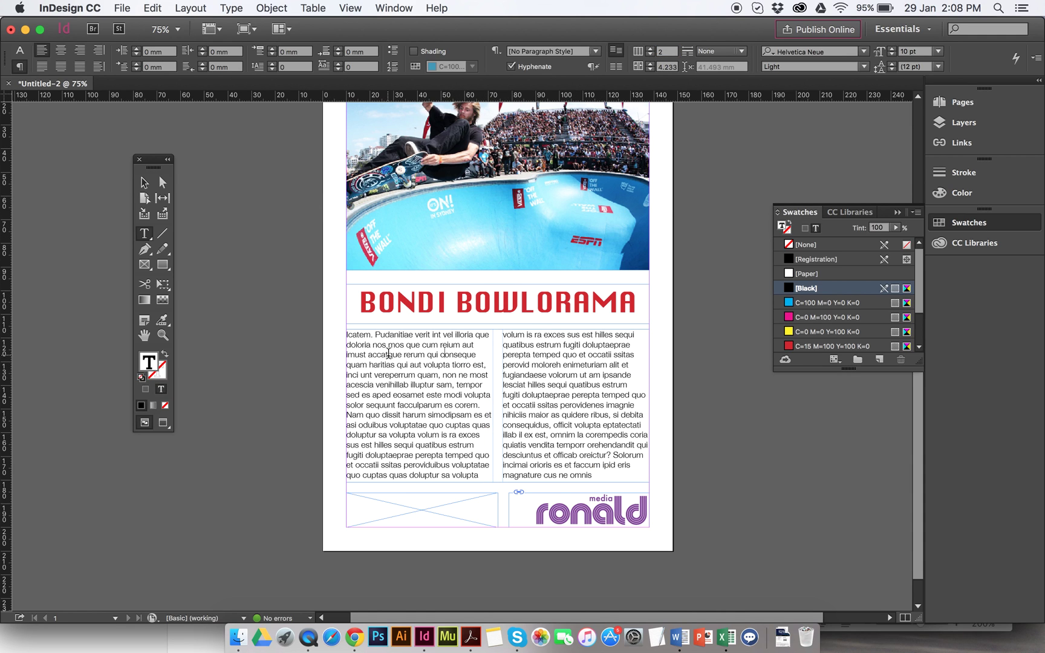
pyautogui.moveTo(389, 355); pyautogui.dragTo(415, 367)
pyautogui.press('super+c')
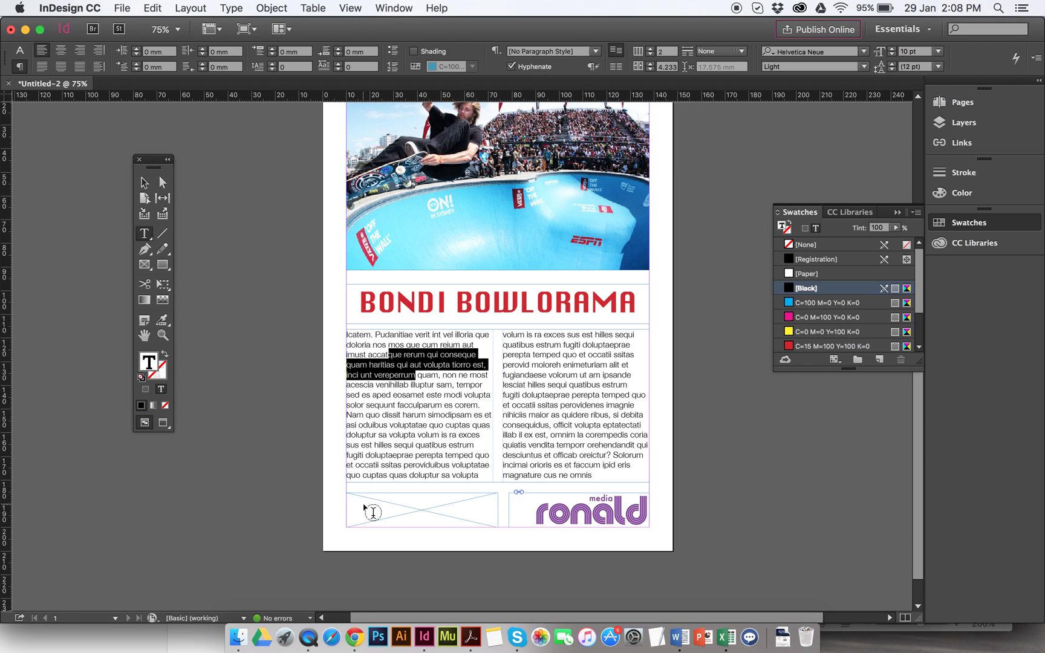
# - Paste the copied lines into the bottom-left frame and set them in Helvetica Neue Bold
pyautogui.click(363, 504)
pyautogui.press('super+v')
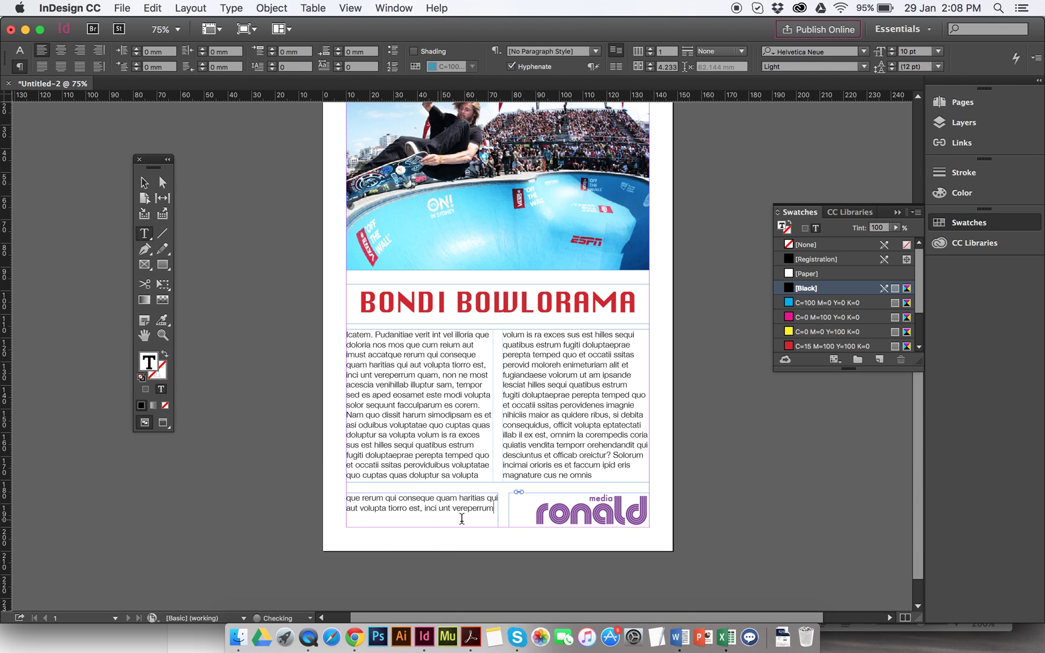
pyautogui.moveTo(495, 513); pyautogui.dragTo(329, 493)
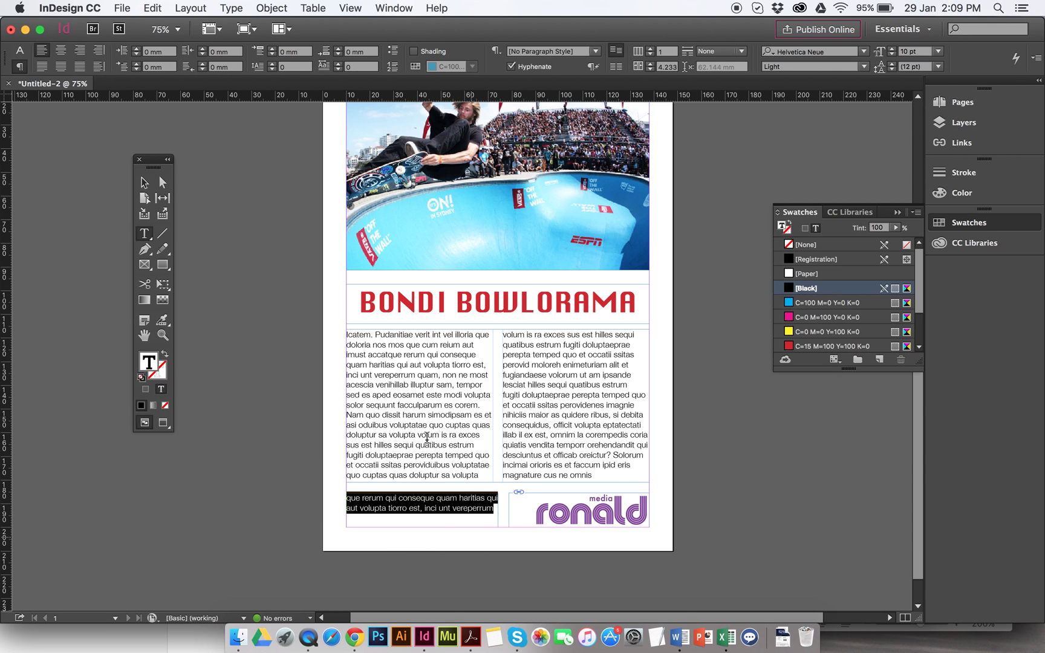
pyautogui.click(20, 51)
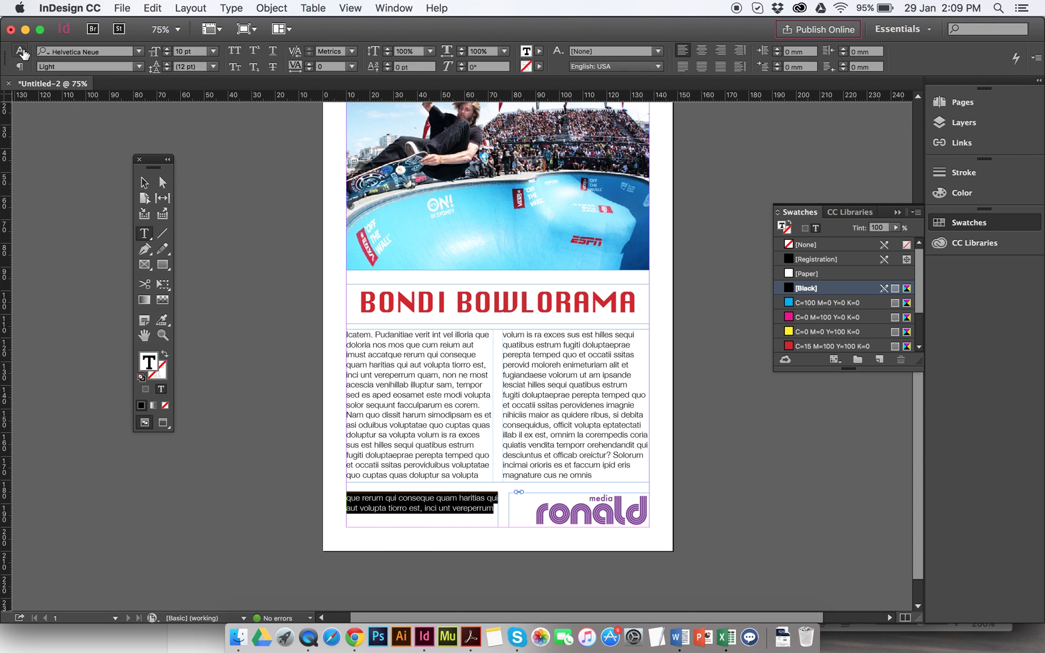
pyautogui.click(139, 67)
pyautogui.click(82, 255)
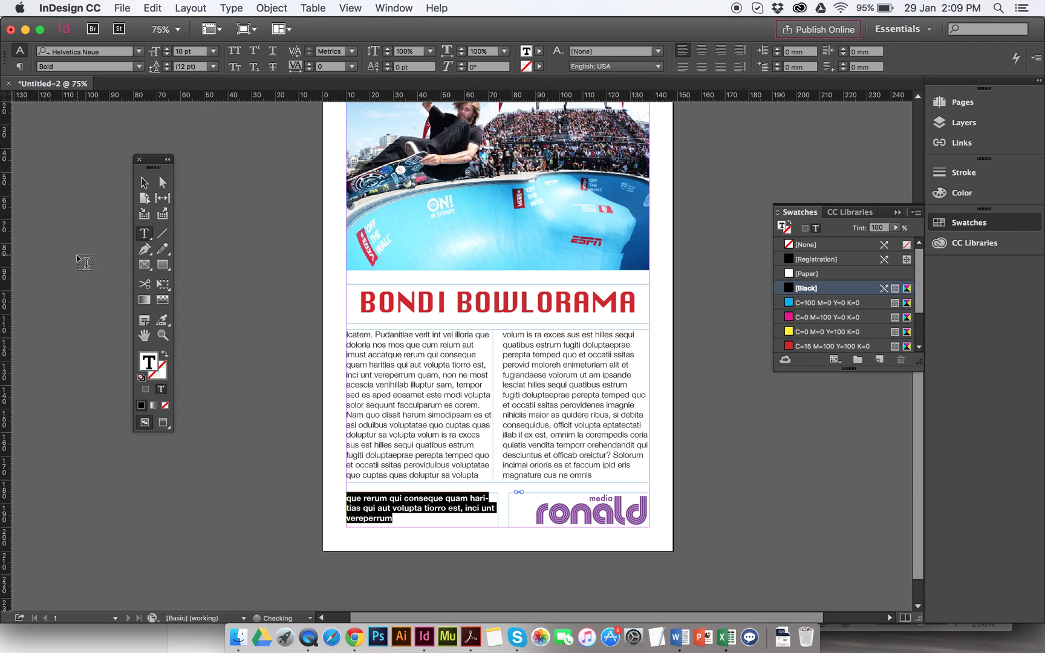
pyautogui.press('Escape')
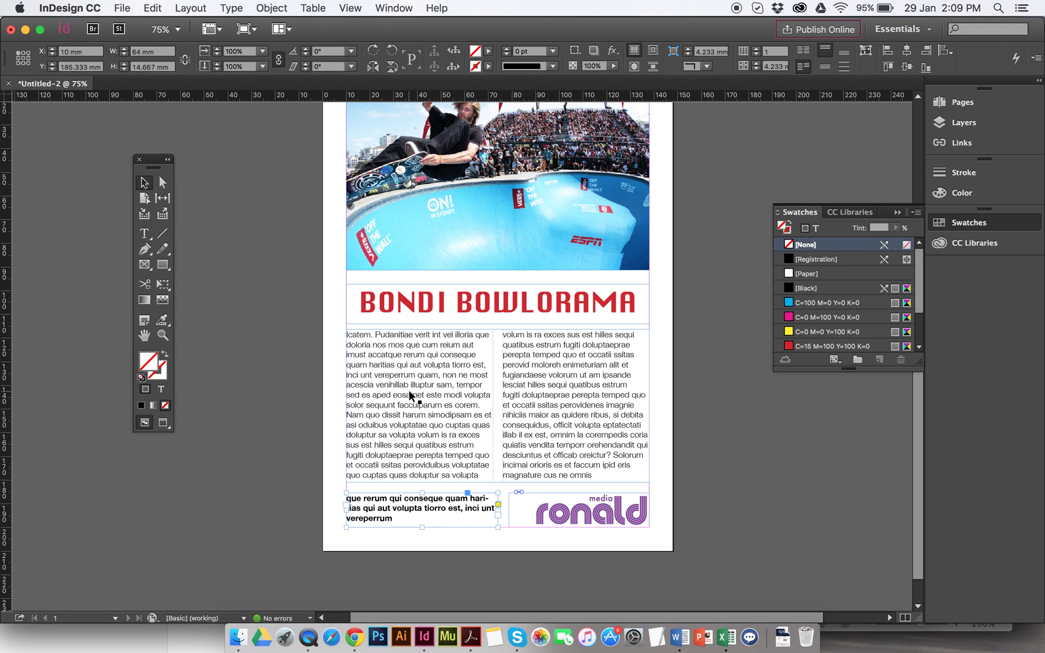
pyautogui.click(411, 397)
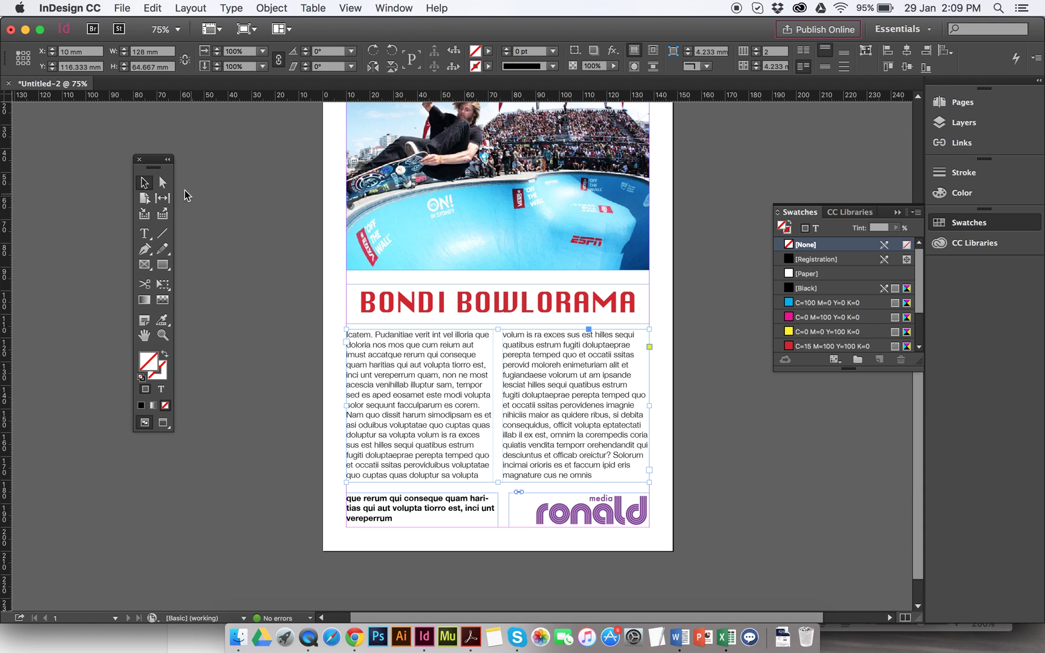
pyautogui.click(164, 423)
pyautogui.click(272, 372)
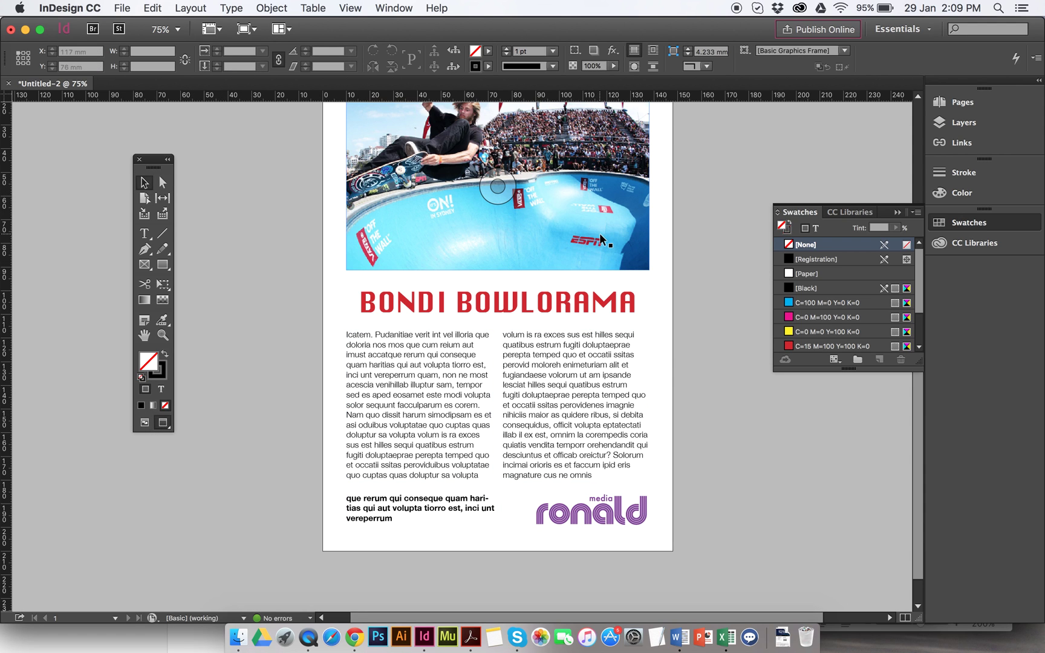
pyautogui.scroll(3, 600, 233)
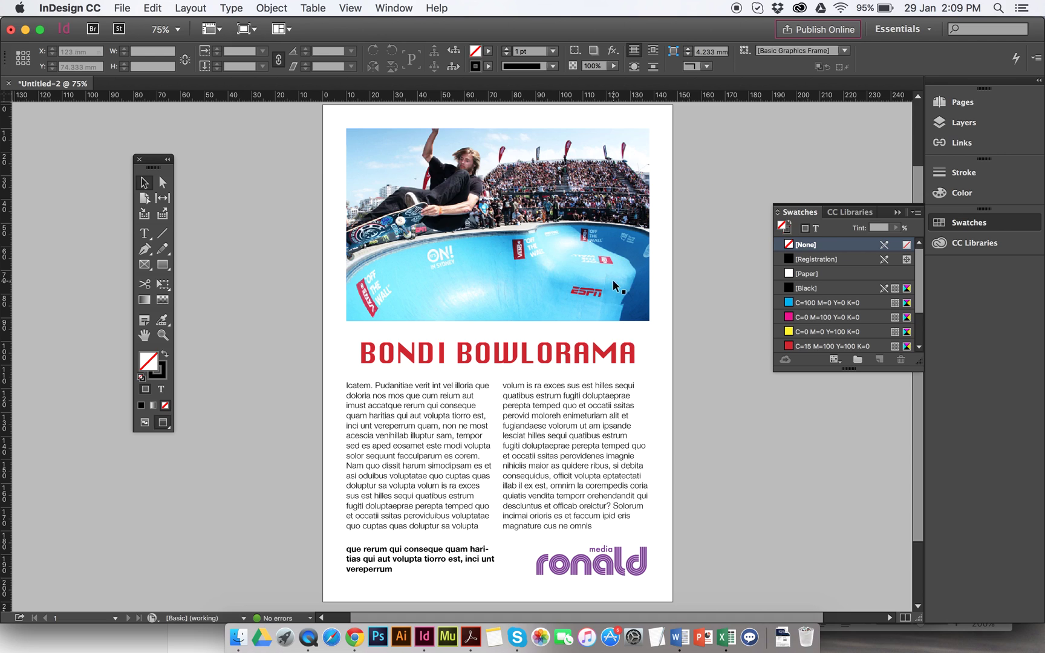
pyautogui.press('w')
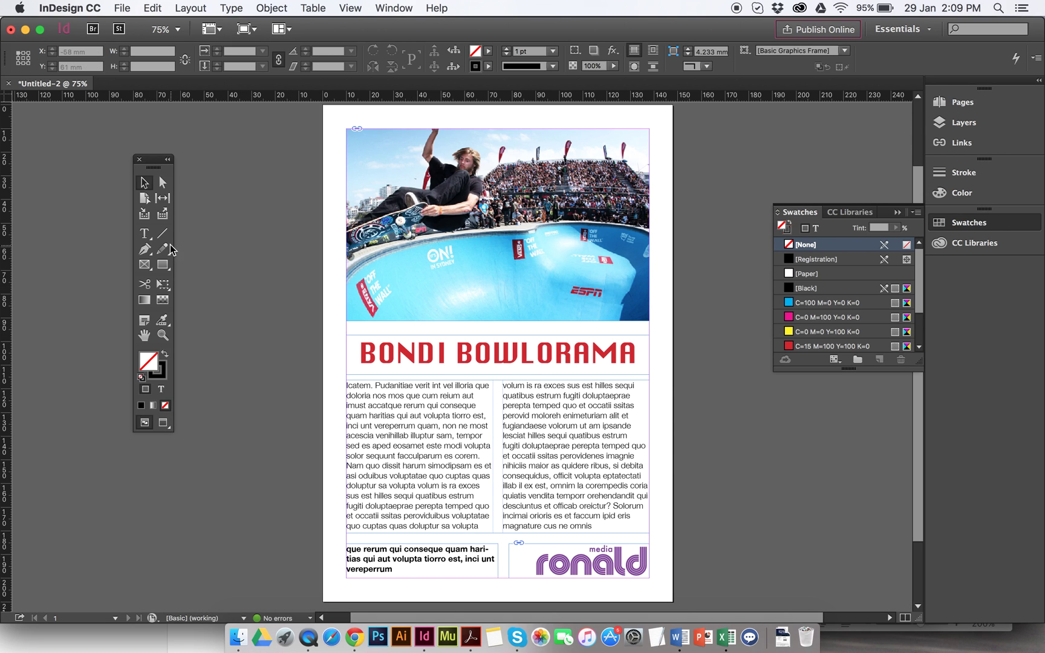
pyautogui.click(145, 422)
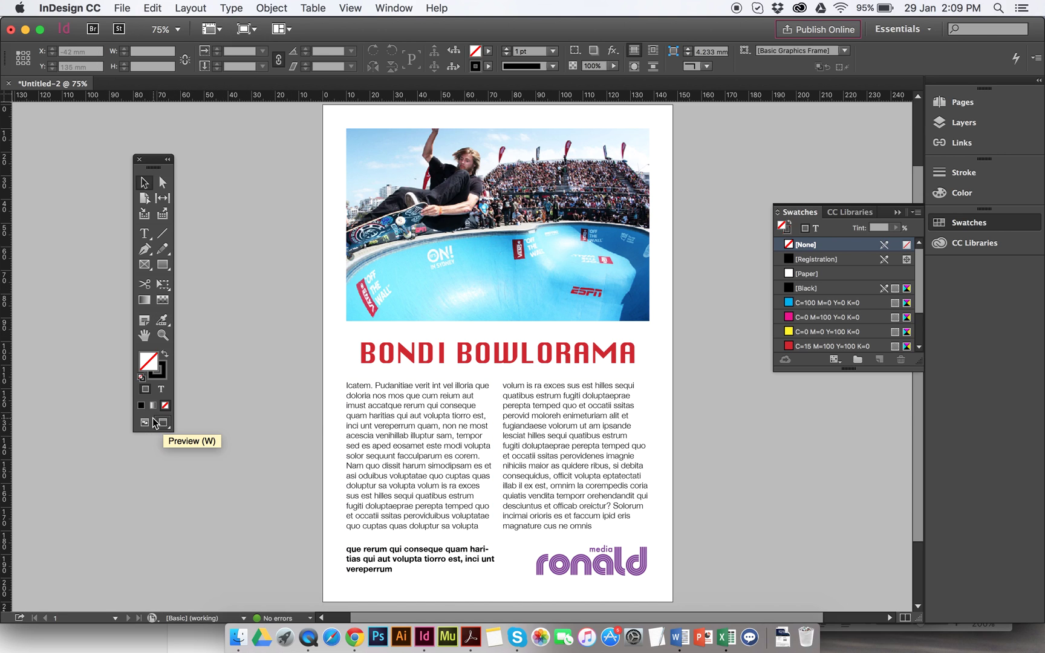
pyautogui.click(146, 422)
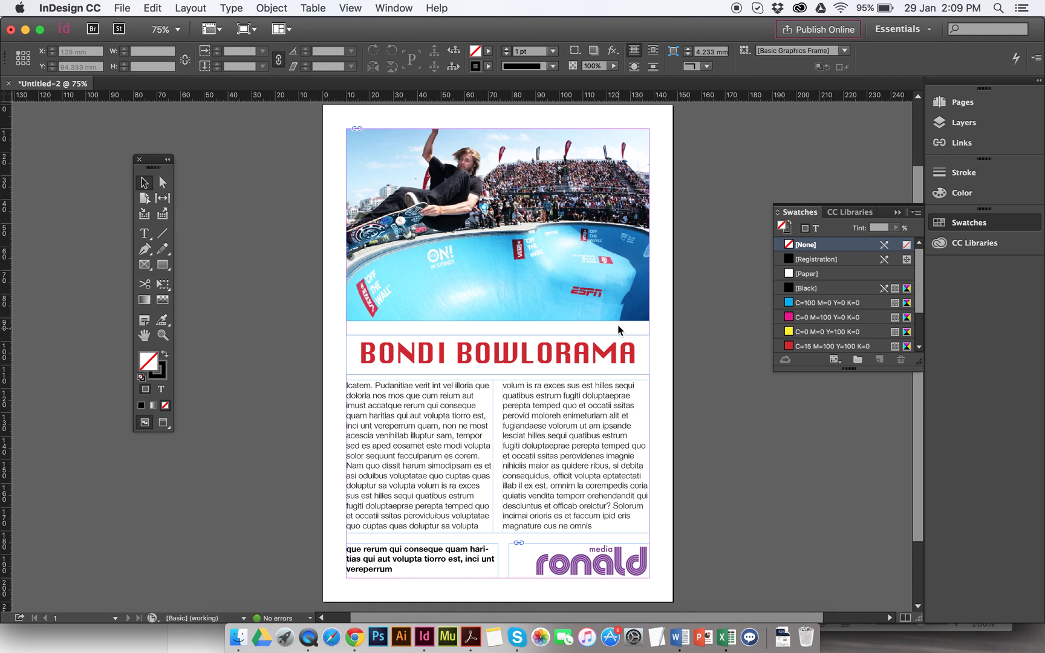
pyautogui.click(459, 449)
pyautogui.moveTo(458, 449); pyautogui.dragTo(373, 413)
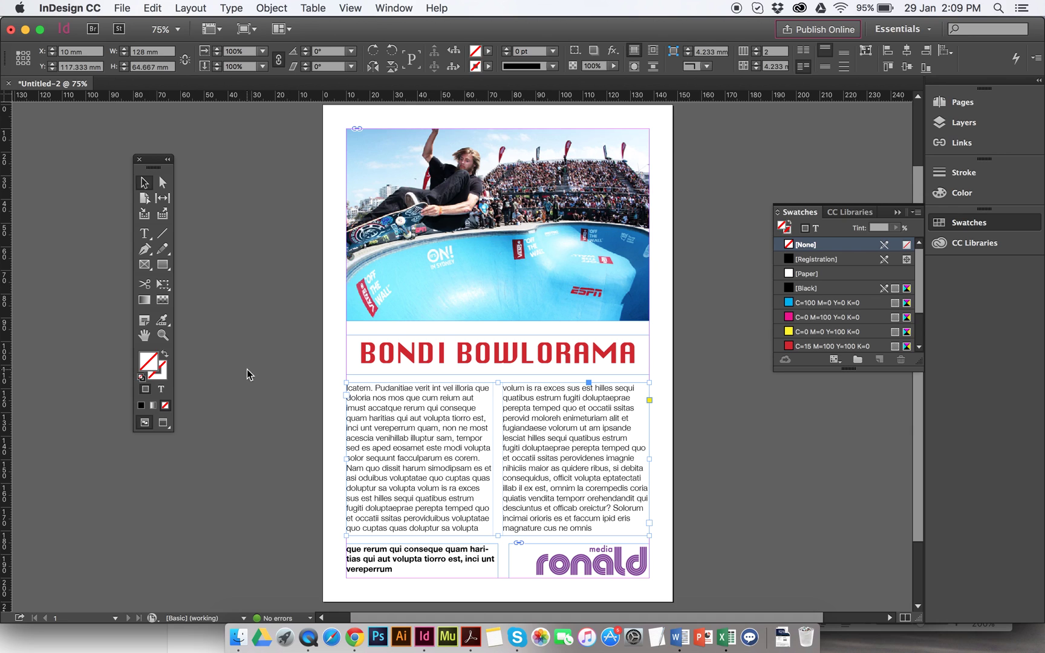
pyautogui.click(427, 258)
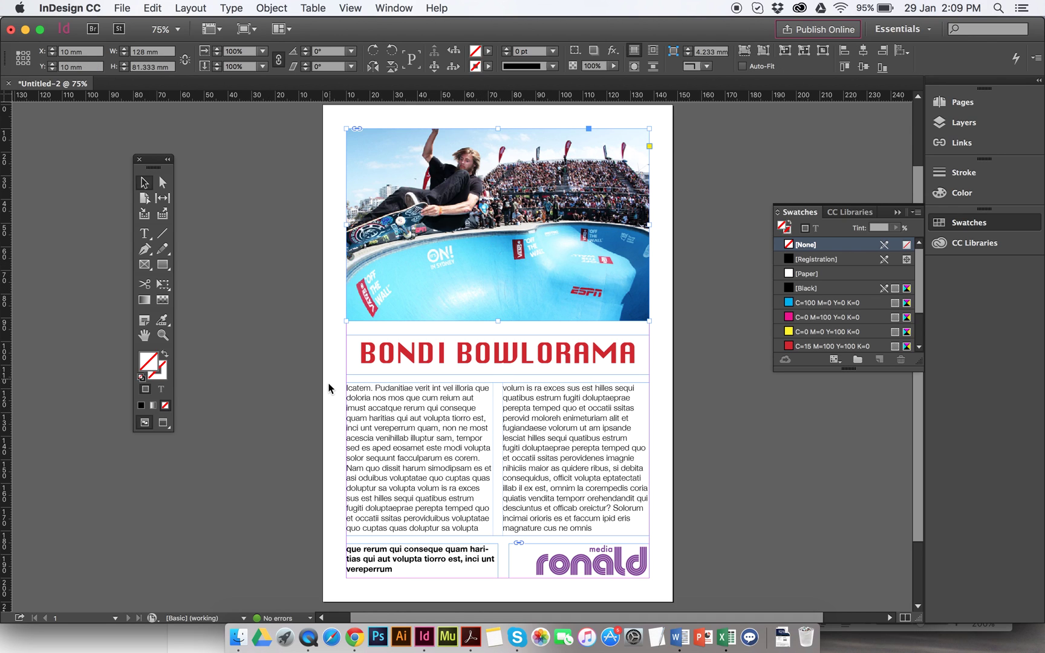
# - Switch to Preview mode and draw a 148 × 210 mm rectangle covering the whole A5 page
pyautogui.press('w')
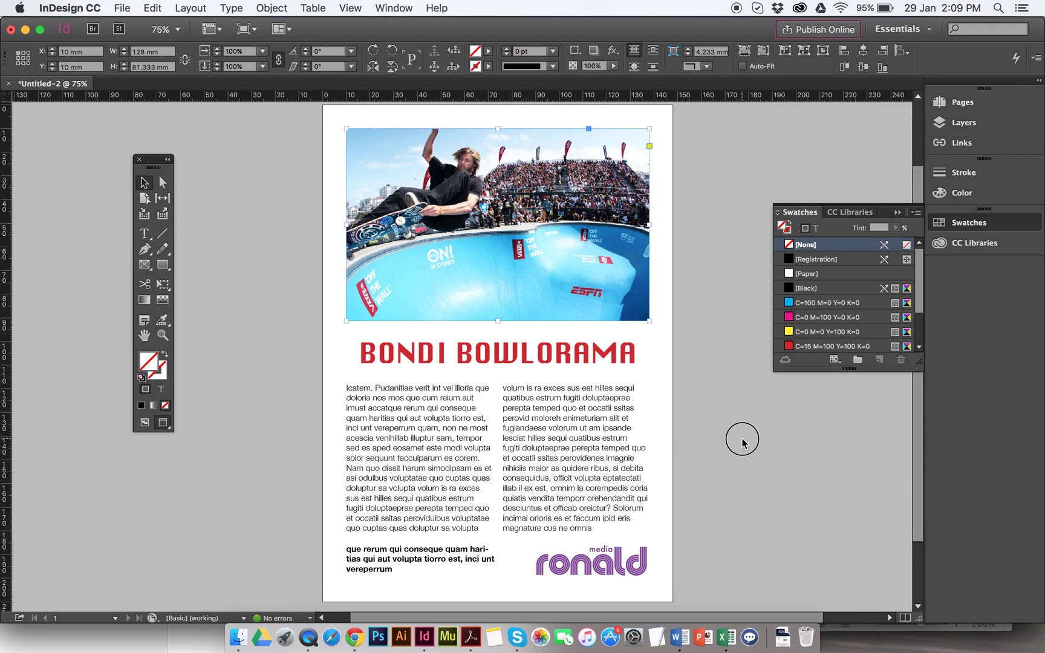
pyautogui.click(742, 438)
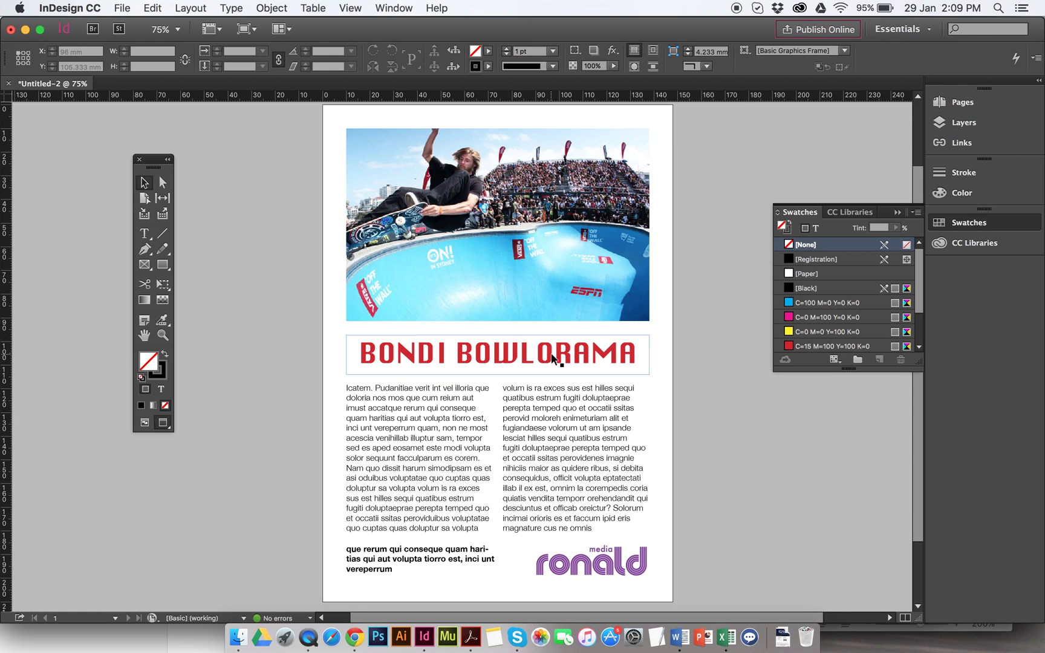
pyautogui.click(162, 265)
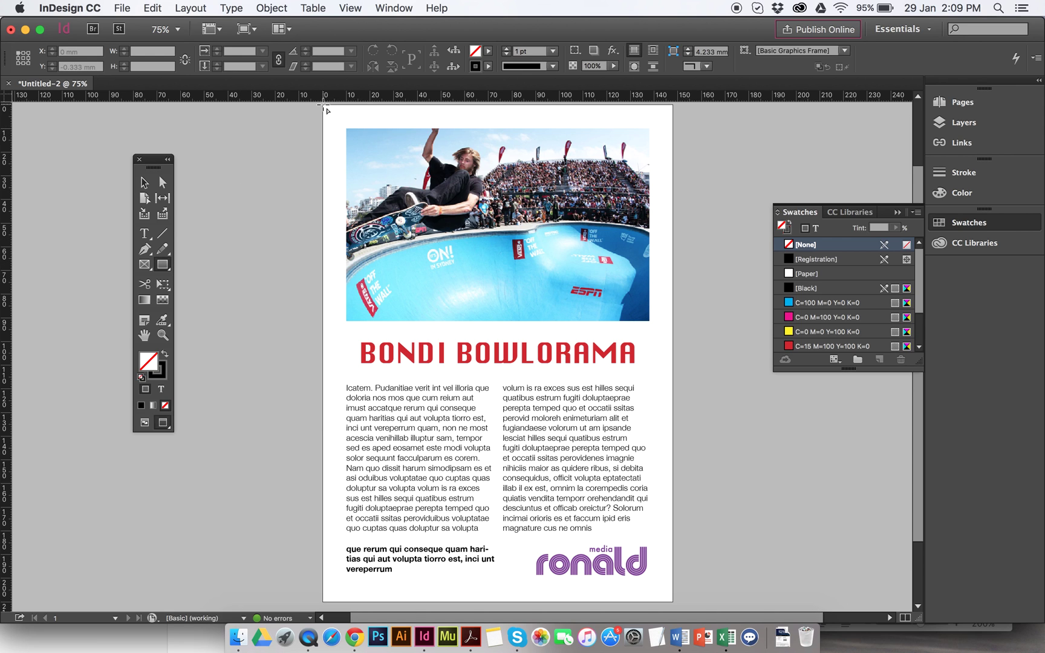
pyautogui.moveTo(323, 105); pyautogui.dragTo(675, 604)
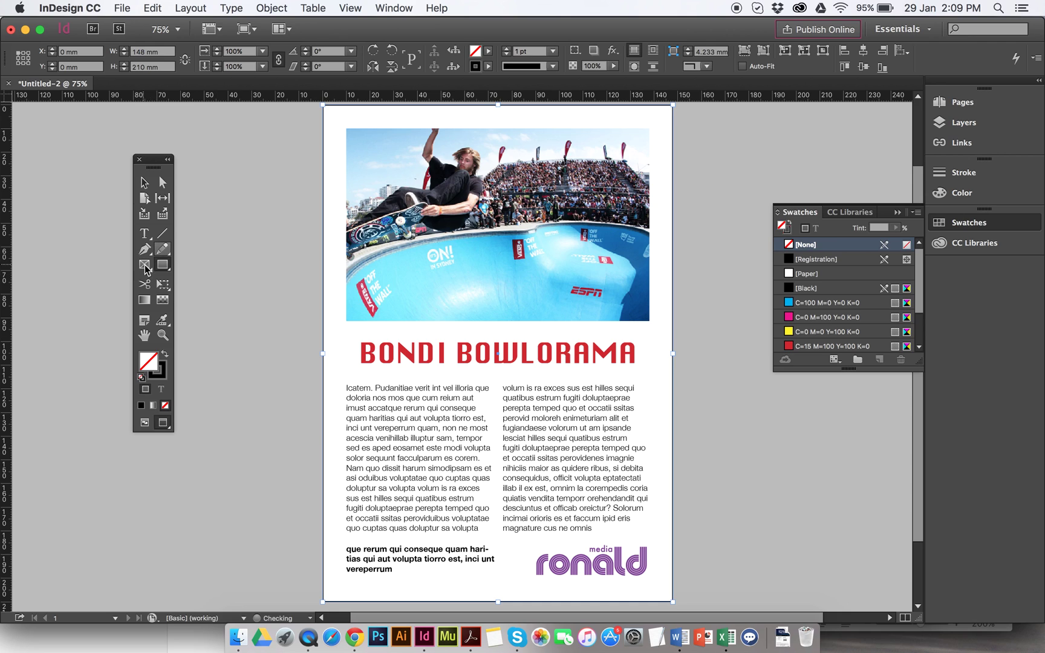
# - Fill the page-sized rectangle with bright cyan (C=100)
pyautogui.click(165, 354)
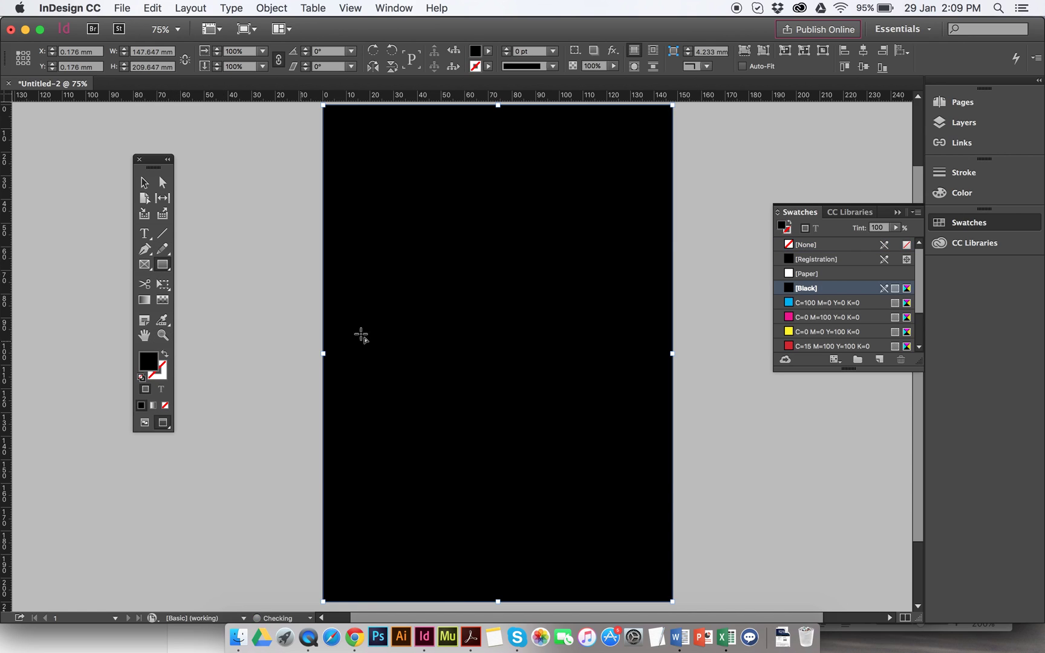
pyautogui.click(799, 303)
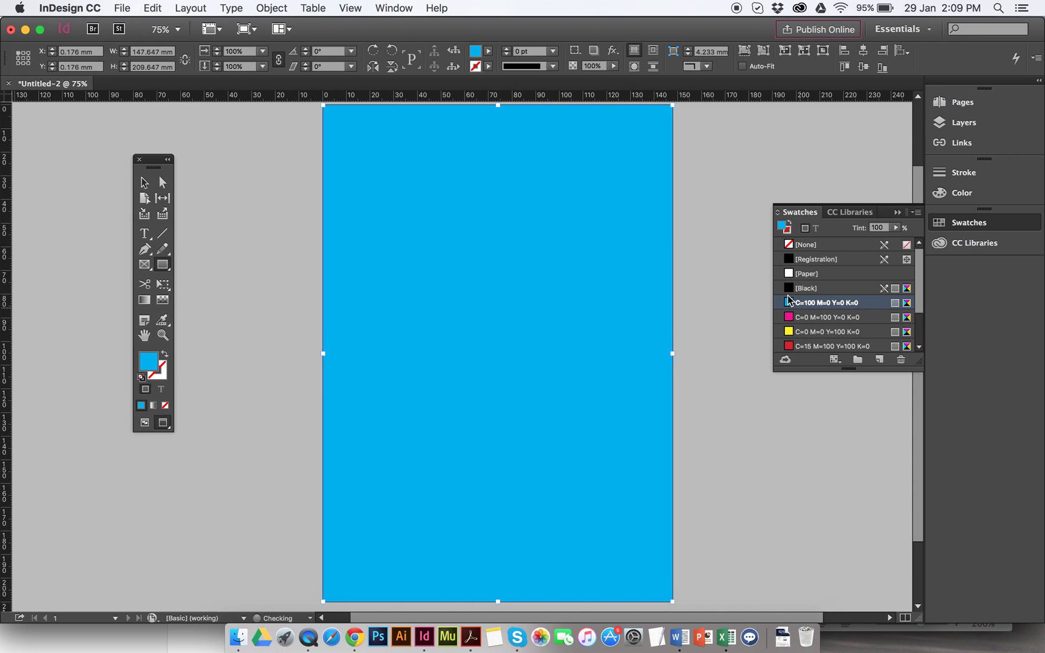
pyautogui.click(145, 183)
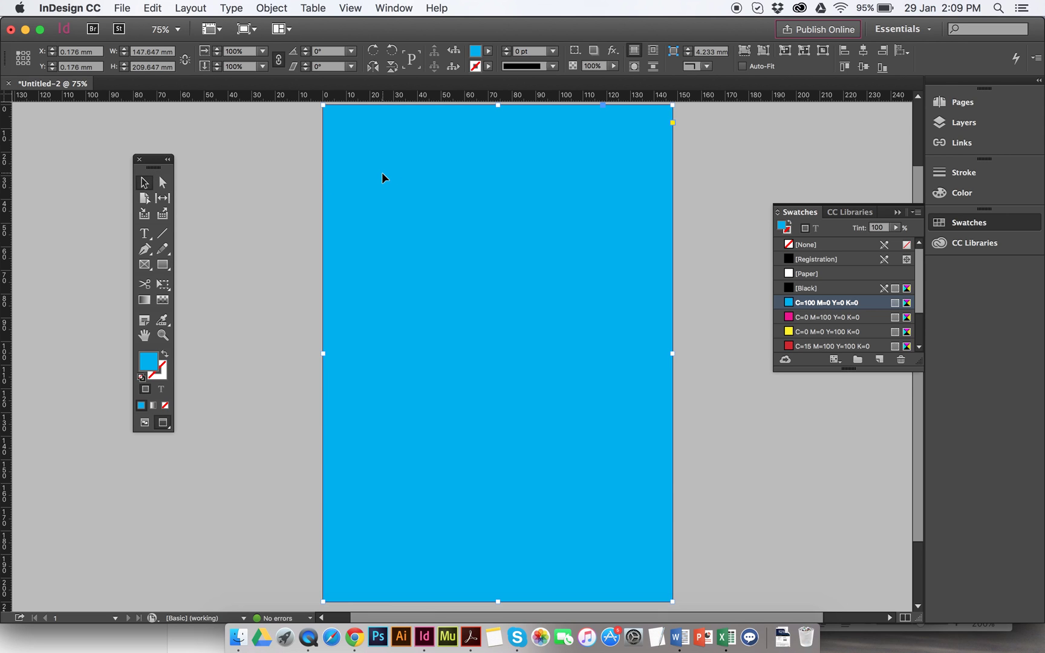
# - Send the cyan rectangle to the back and snap its left edge to X 0 mm
pyautogui.rightClick(382, 174)
pyautogui.moveTo(436, 315)
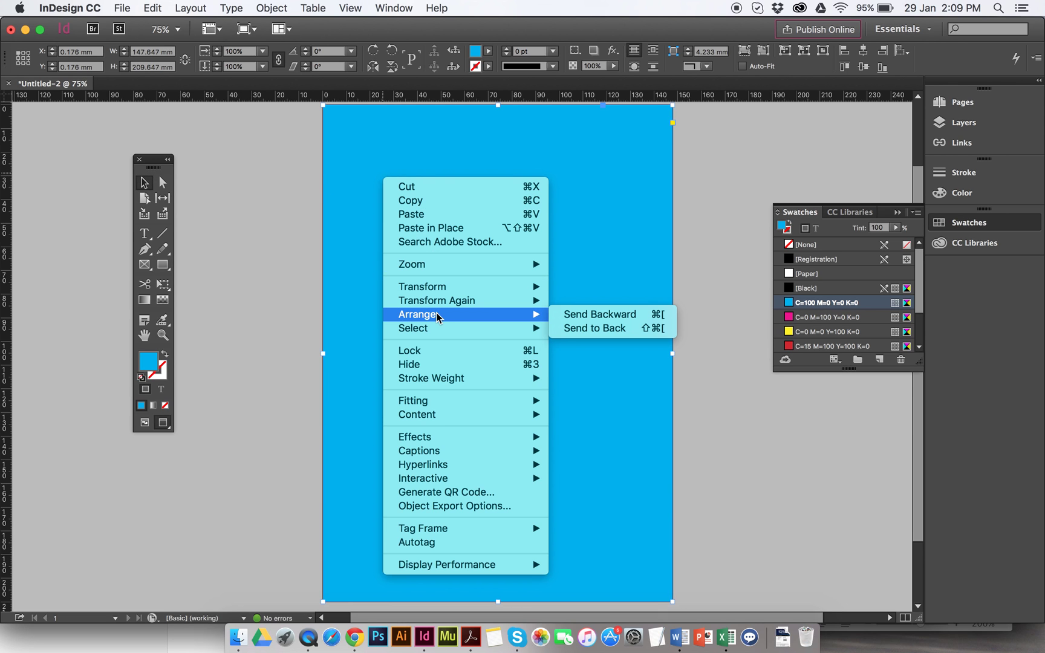
pyautogui.click(588, 327)
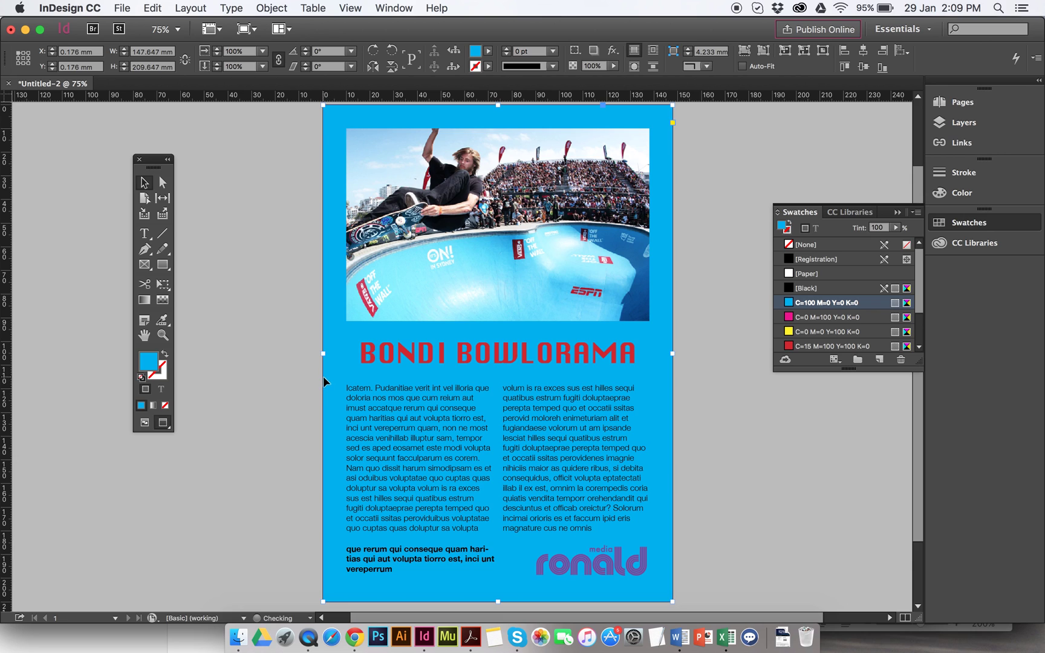
pyautogui.moveTo(324, 354); pyautogui.dragTo(322, 353)
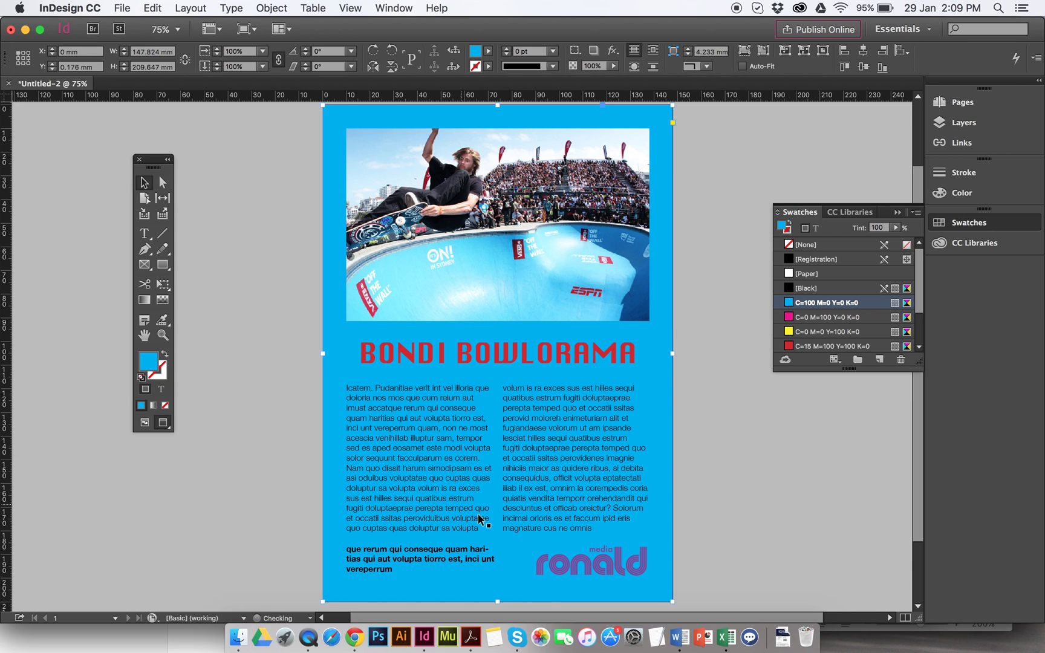
pyautogui.click(257, 397)
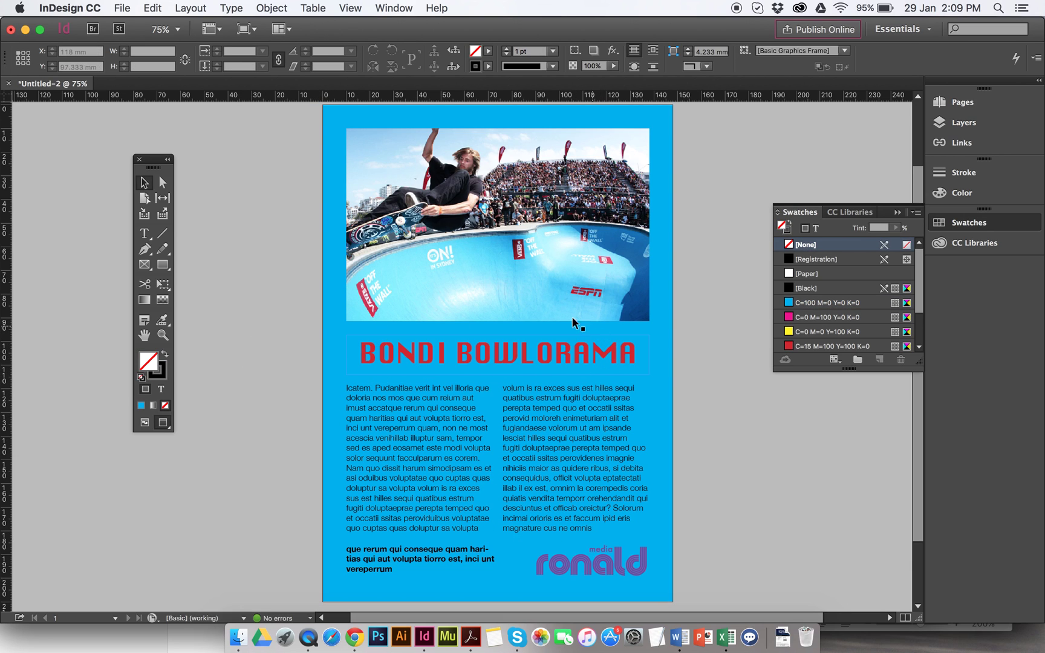
# - Colour all of the two-column body text white with the [Paper] swatch
pyautogui.click(548, 403)
pyautogui.doubleClick(547, 403)
pyautogui.press('super+a')
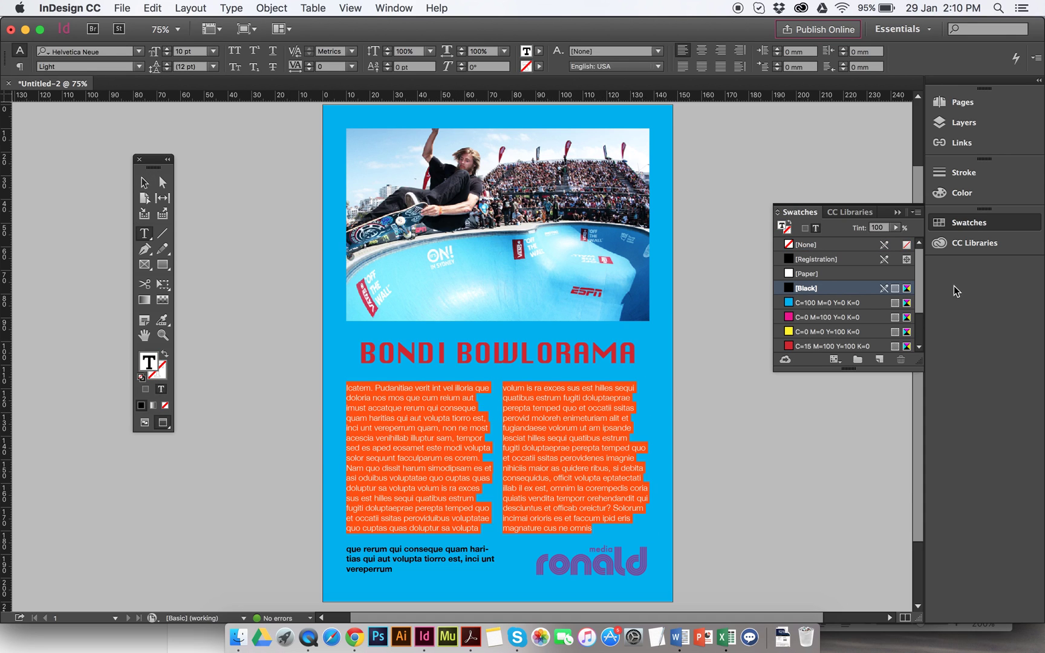
pyautogui.click(816, 275)
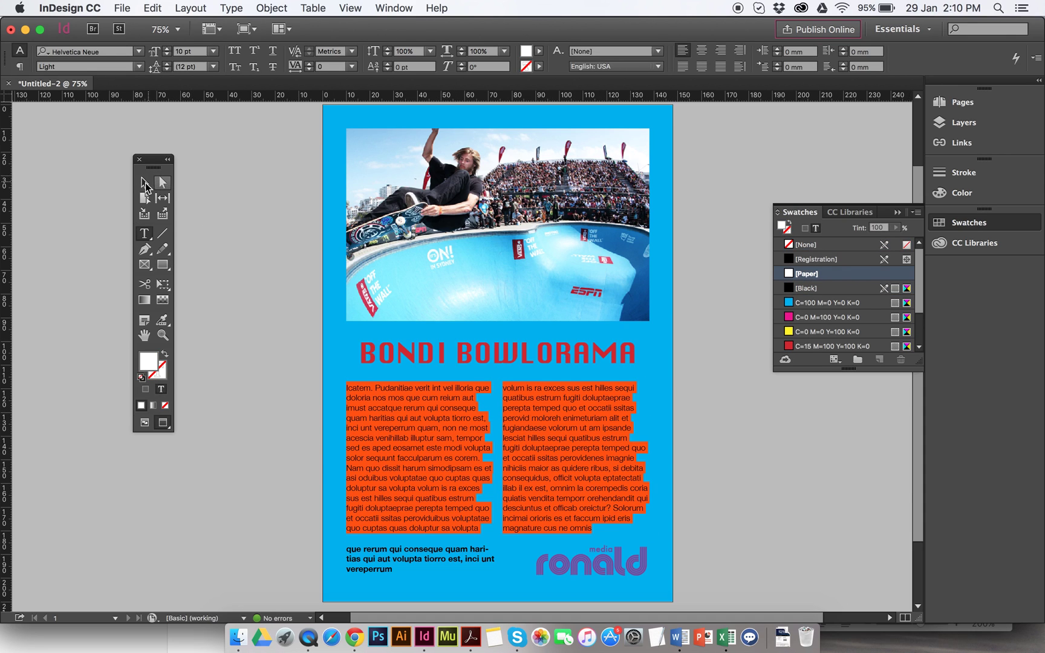
pyautogui.press('Escape')
pyautogui.click(232, 206)
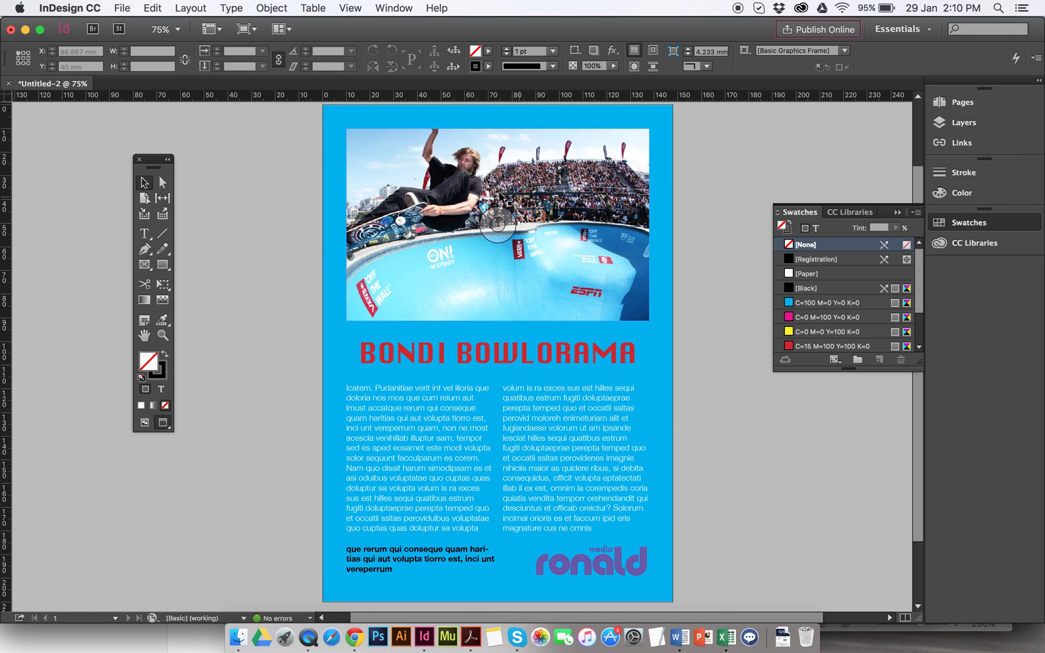
pyautogui.click(457, 178)
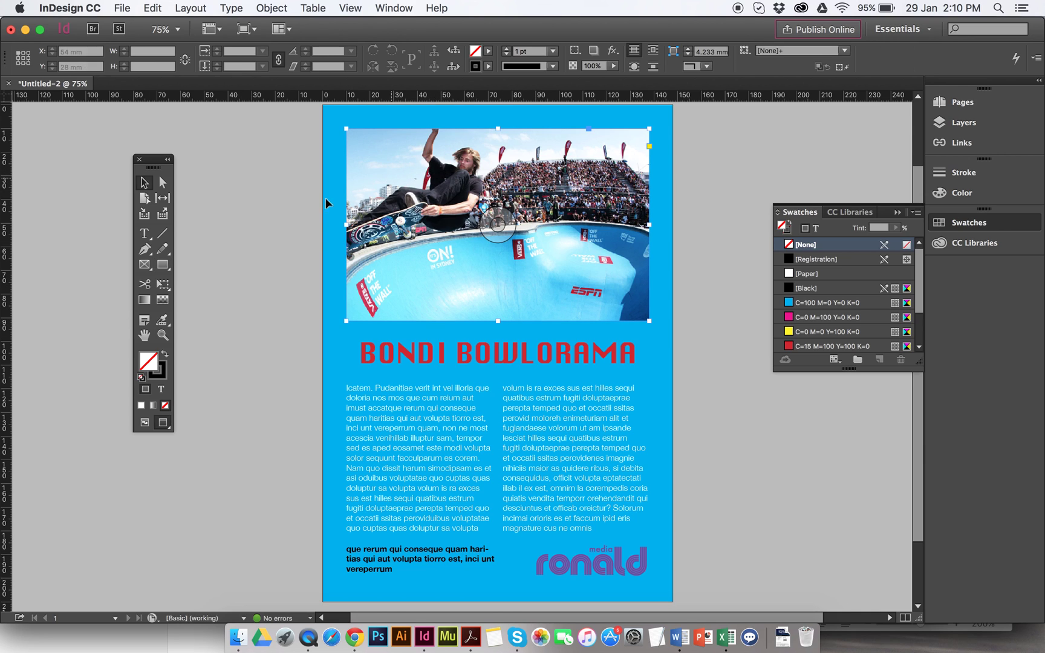
# - Give the skate photo frame a white [Paper] stroke with an 11 pt weight
pyautogui.click(162, 374)
pyautogui.click(498, 223)
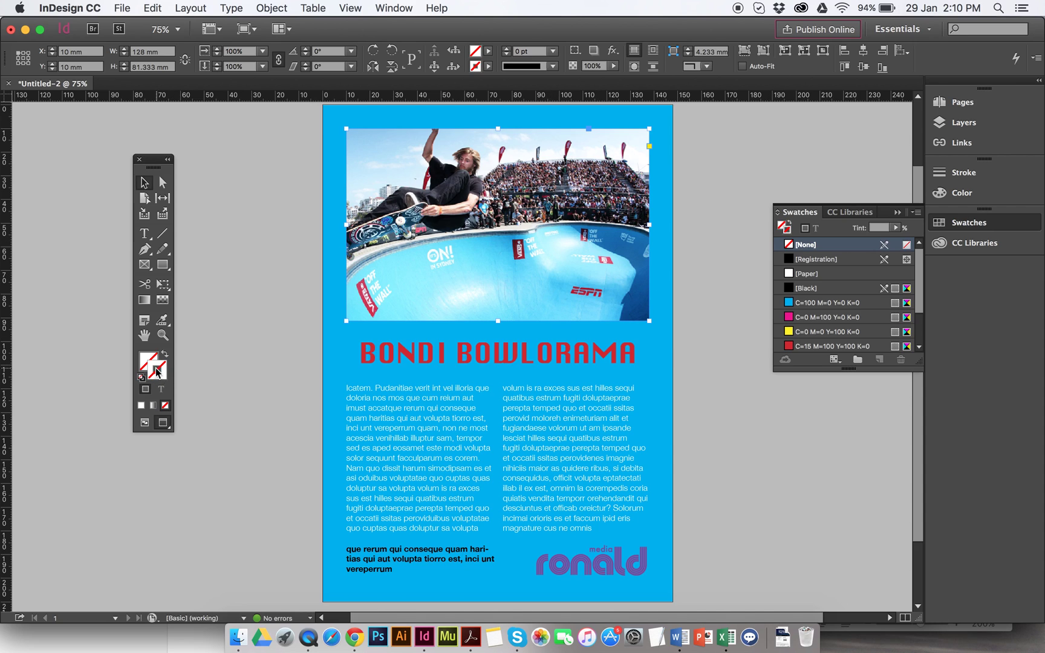
pyautogui.click(808, 276)
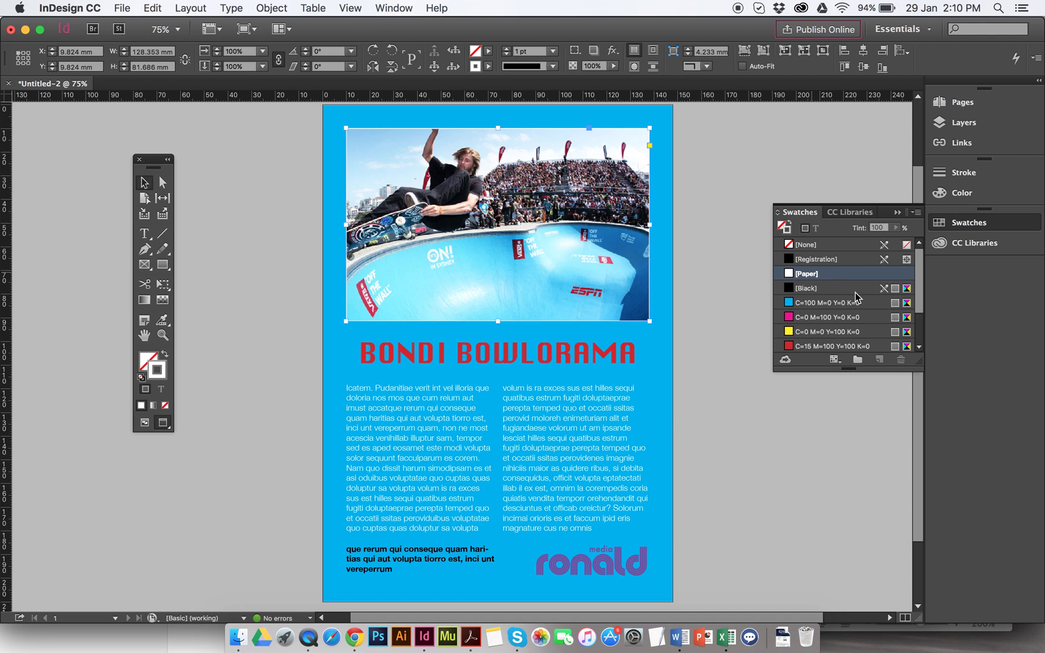
pyautogui.click(507, 49)
pyautogui.click(507, 48)
pyautogui.click(507, 49)
pyautogui.click(506, 48)
pyautogui.click(507, 48)
pyautogui.click(507, 49)
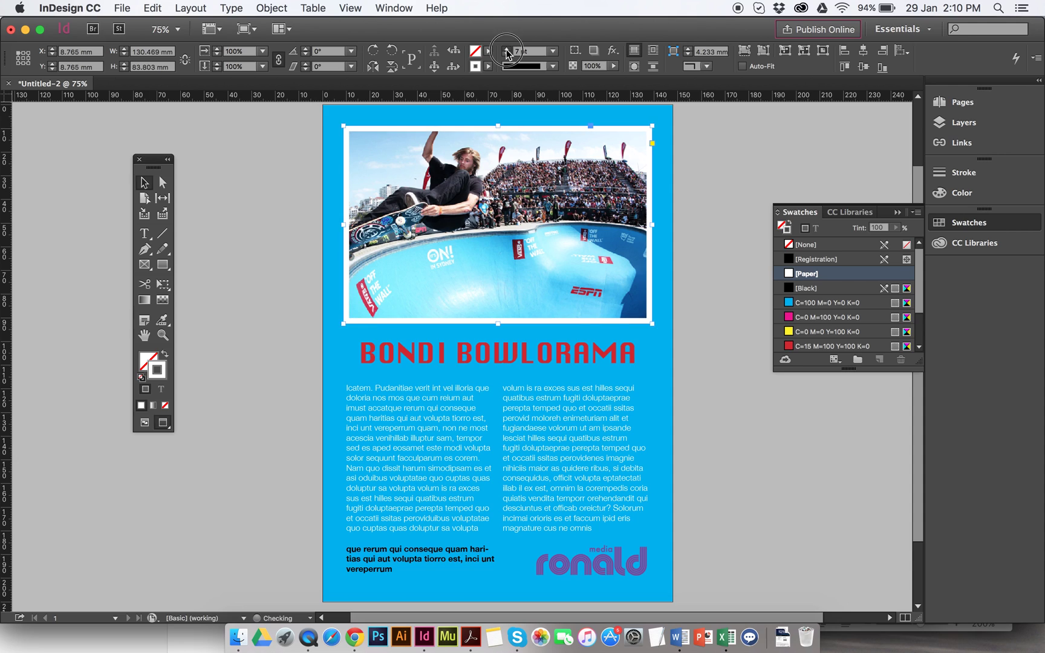
pyautogui.click(507, 48)
pyautogui.click(507, 49)
pyautogui.click(507, 48)
pyautogui.click(507, 48)
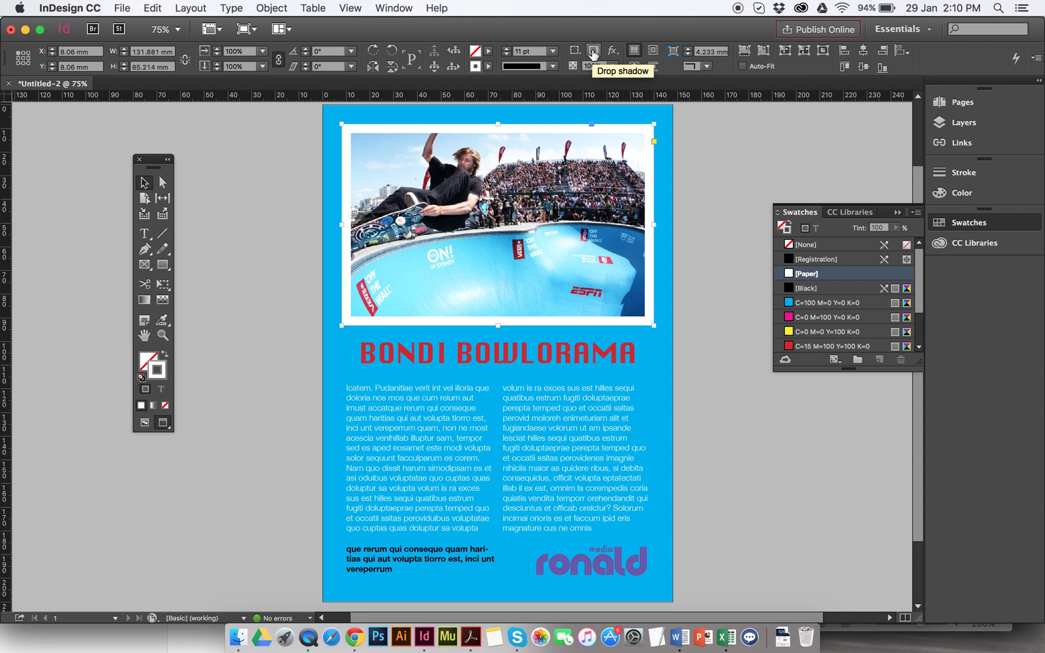
# - Apply a Drop Shadow to the bordered photo with 1 mm X/Y offsets and 58% opacity
pyautogui.click(594, 51)
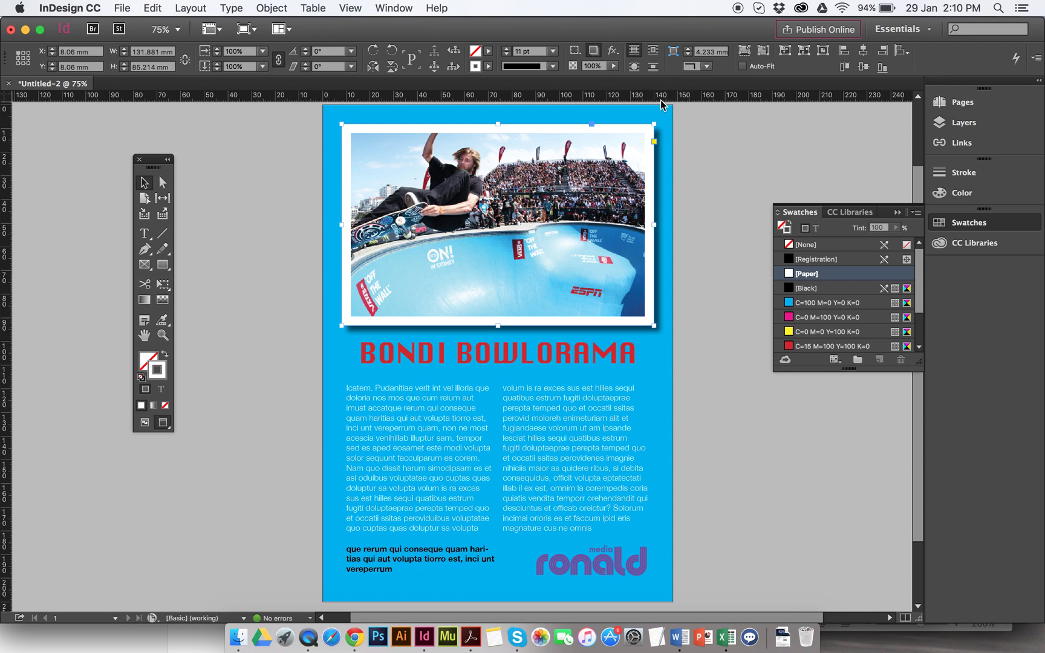
pyautogui.click(612, 52)
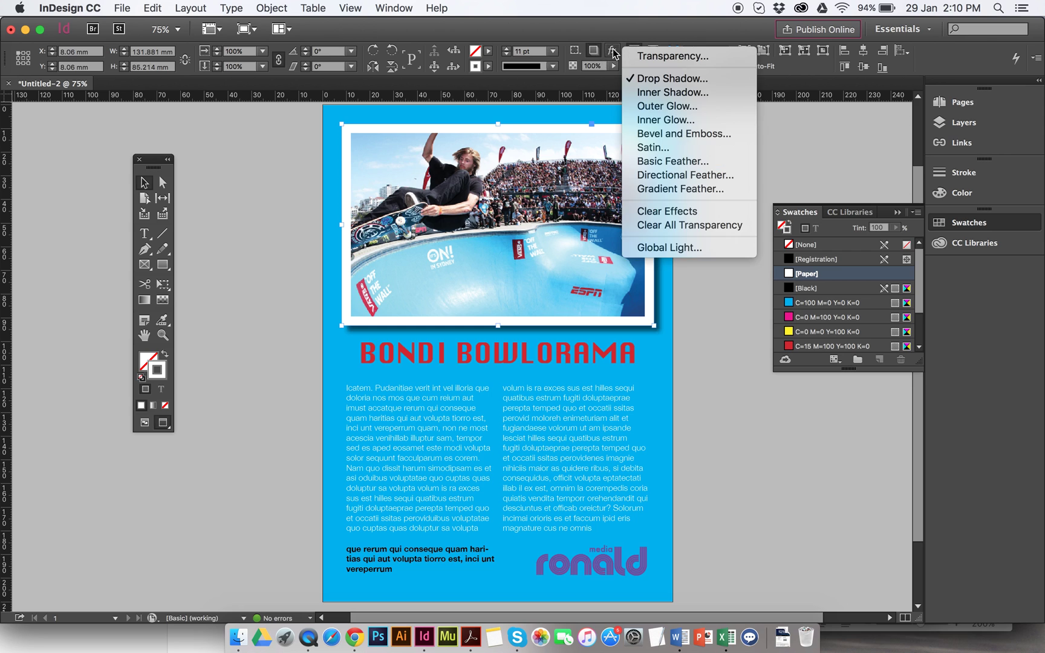
pyautogui.click(666, 80)
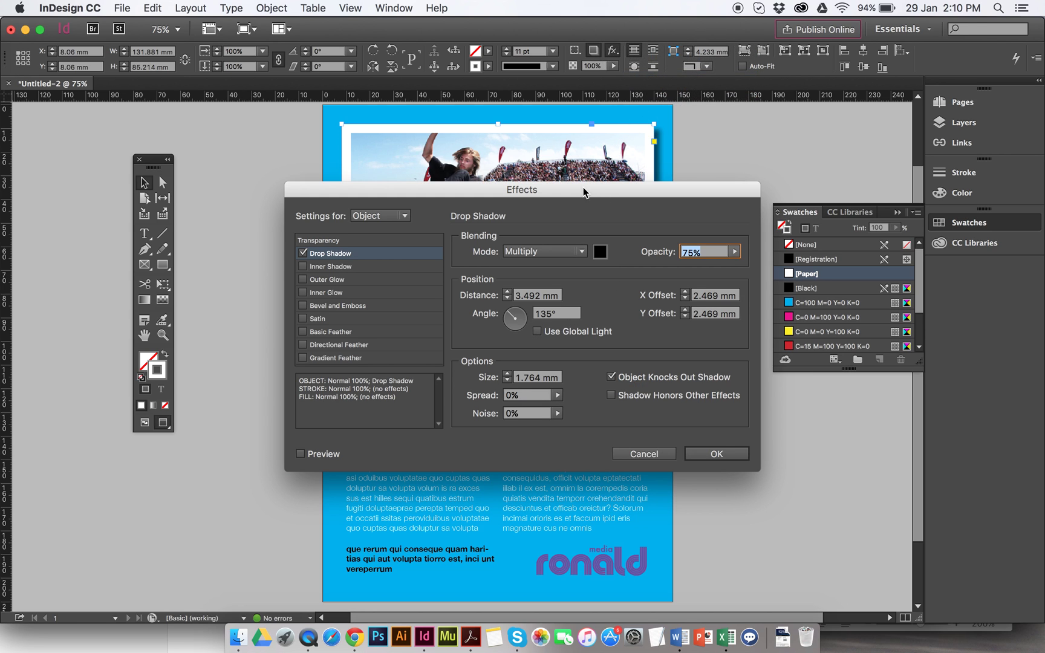
pyautogui.moveTo(584, 192); pyautogui.dragTo(369, 139)
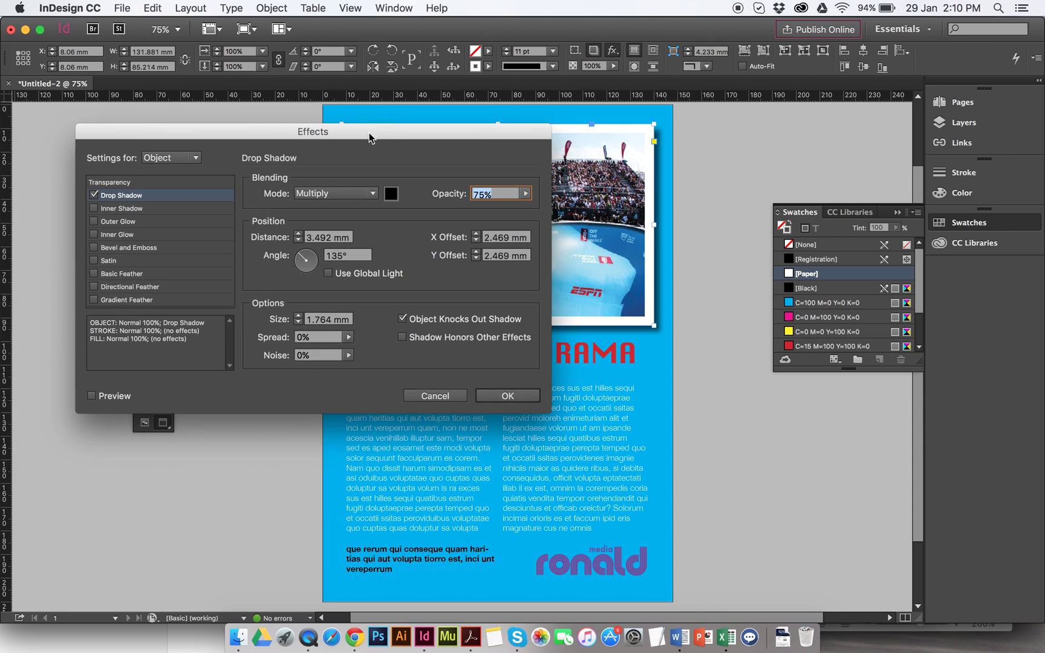
pyautogui.click(93, 396)
pyautogui.click(476, 241)
pyautogui.click(476, 241)
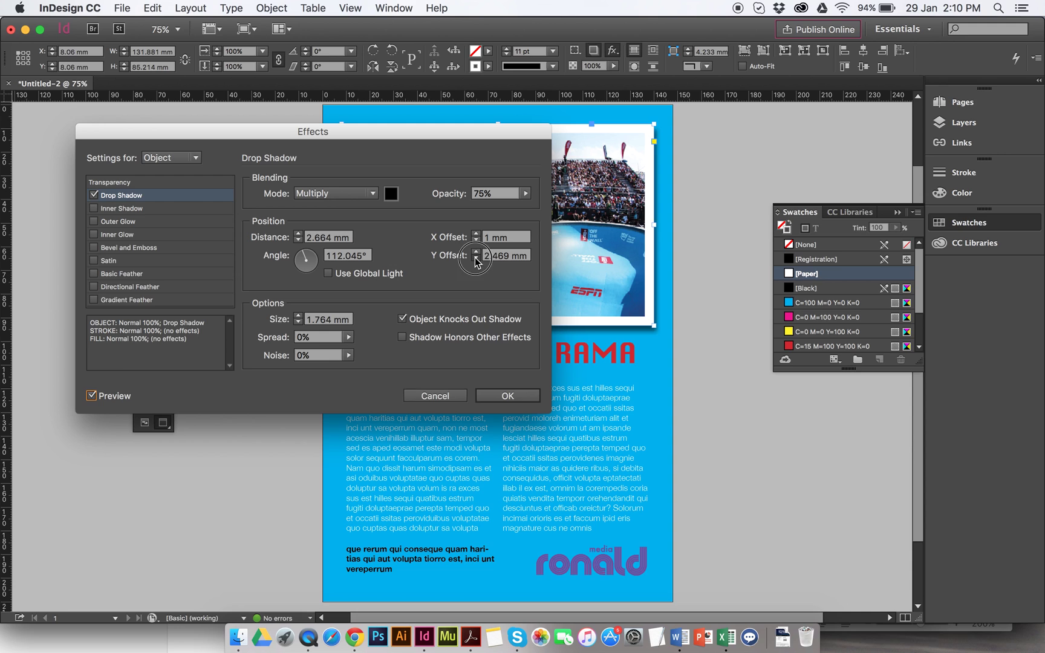
pyautogui.click(475, 259)
pyautogui.click(475, 258)
pyautogui.click(525, 192)
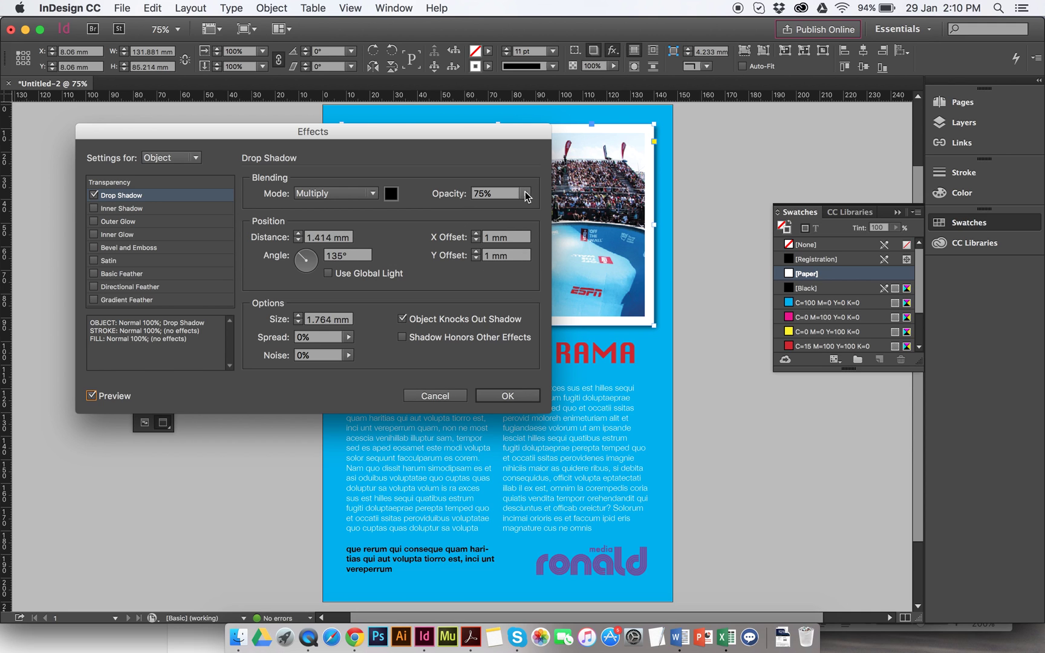
pyautogui.moveTo(507, 210); pyautogui.dragTo(497, 211)
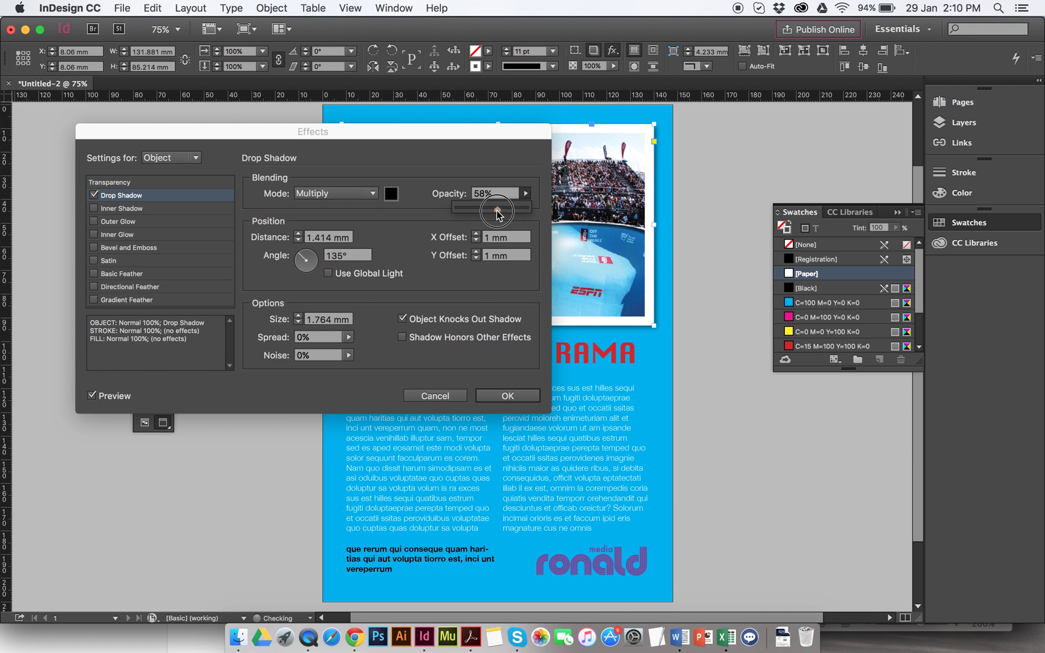
pyautogui.click(507, 395)
# - Nudge the body text frame, BONDI BOWLORAMA headline, bold text frame and logo slightly downward
pyautogui.click(556, 426)
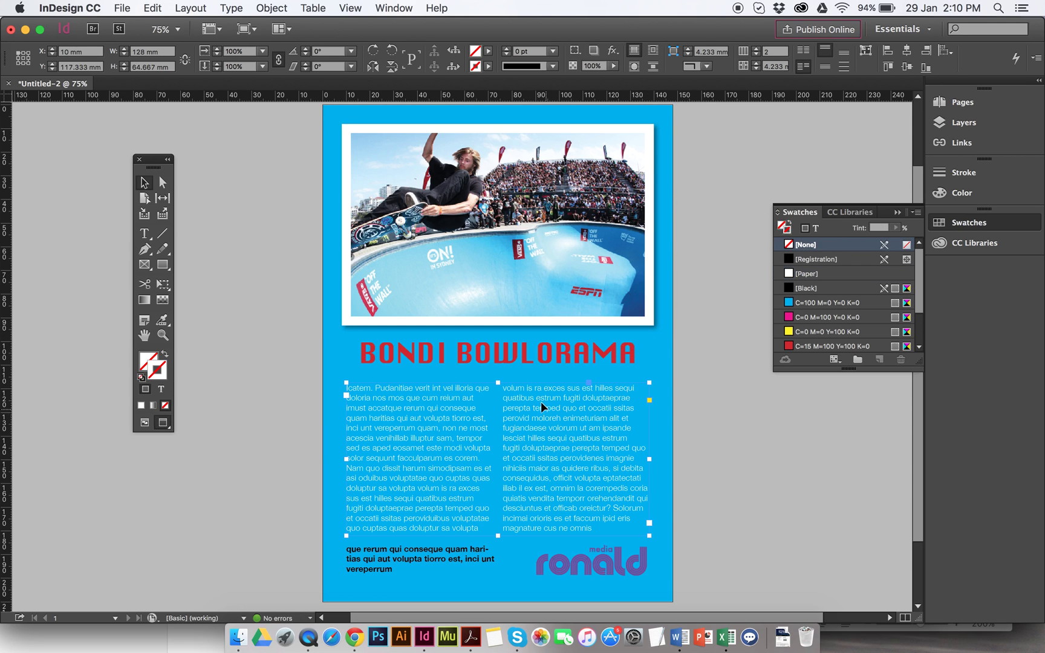
pyautogui.moveTo(523, 406); pyautogui.dragTo(523, 414)
pyautogui.moveTo(522, 359); pyautogui.dragTo(525, 359)
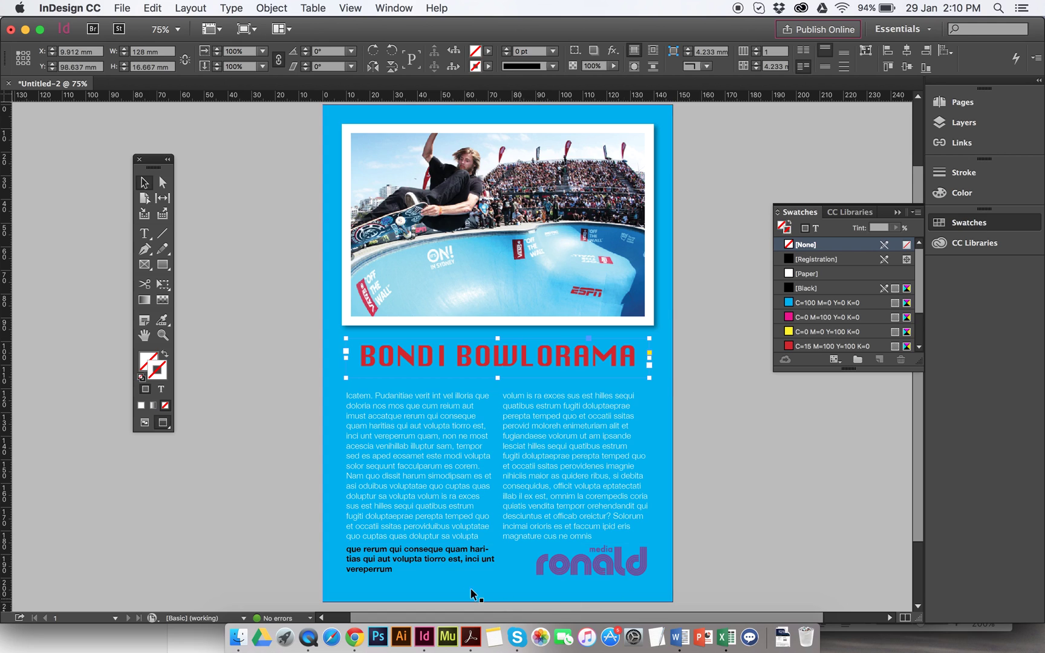
pyautogui.click(436, 562)
pyautogui.moveTo(437, 563); pyautogui.dragTo(434, 569)
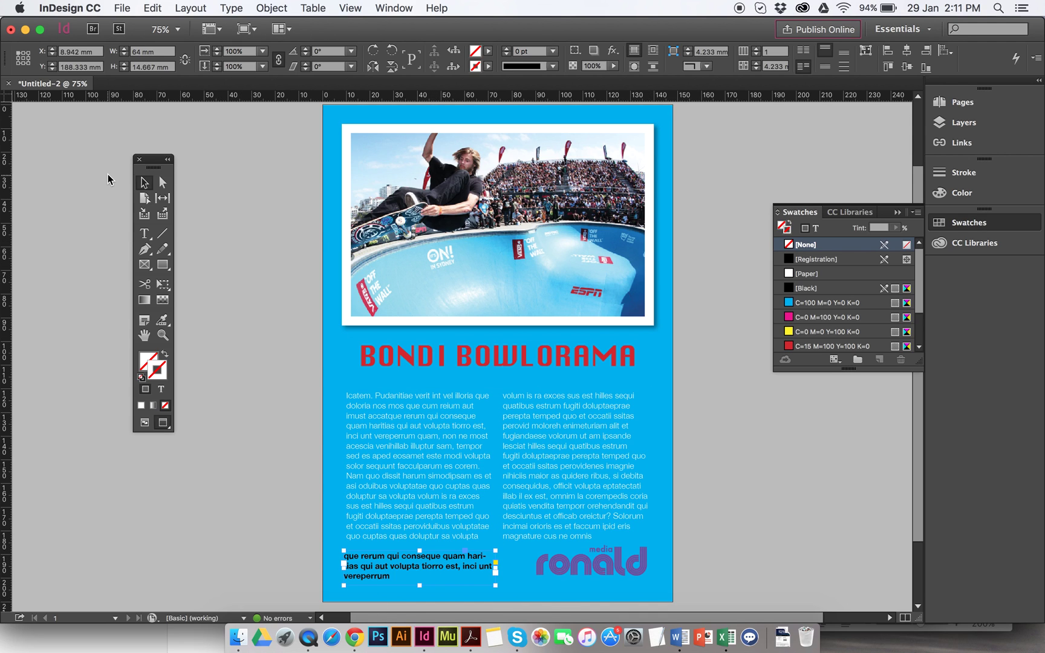
pyautogui.click(598, 564)
pyautogui.moveTo(620, 571); pyautogui.dragTo(612, 579)
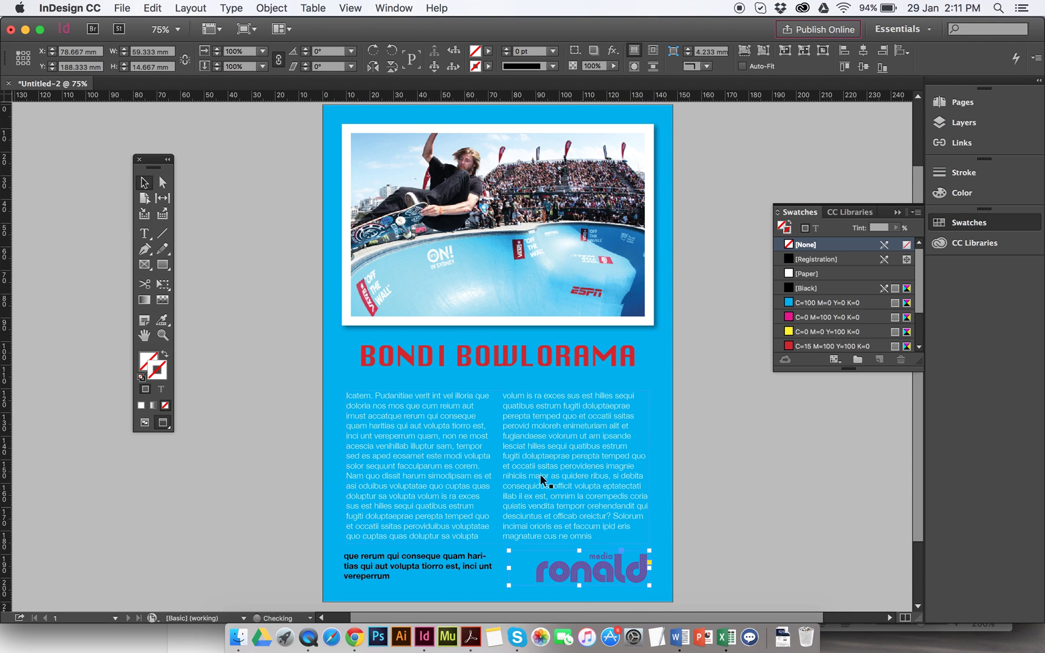
# - Start a new paragraph after 'non' and set the opening paragraph in Helvetica Neue Bold Italic
pyautogui.doubleClick(449, 434)
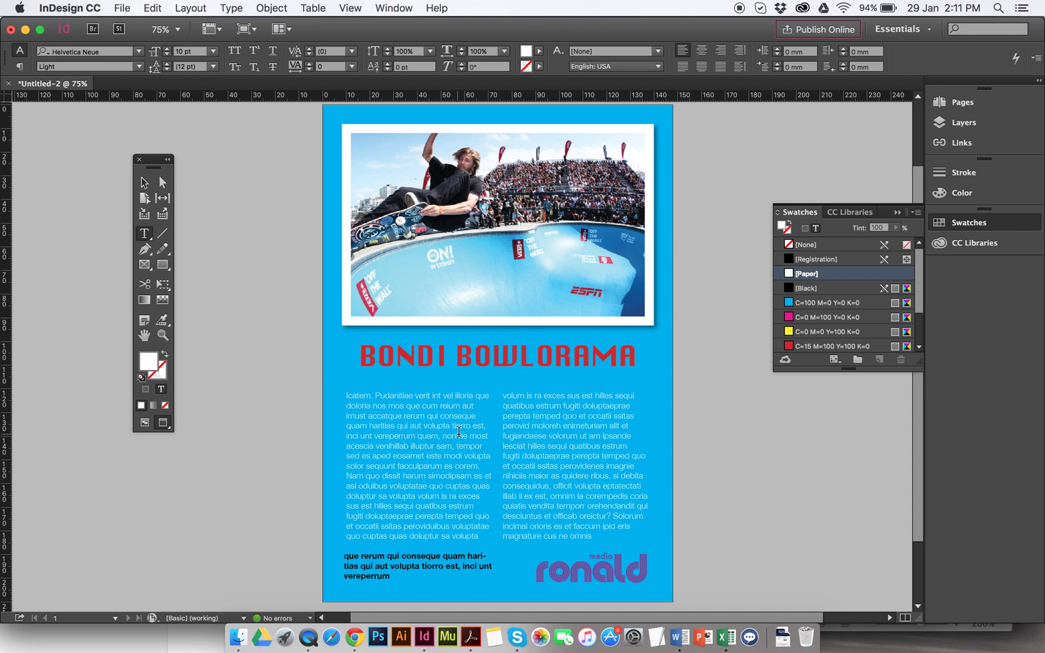
pyautogui.press('Return')
pyautogui.moveTo(440, 432); pyautogui.dragTo(325, 399)
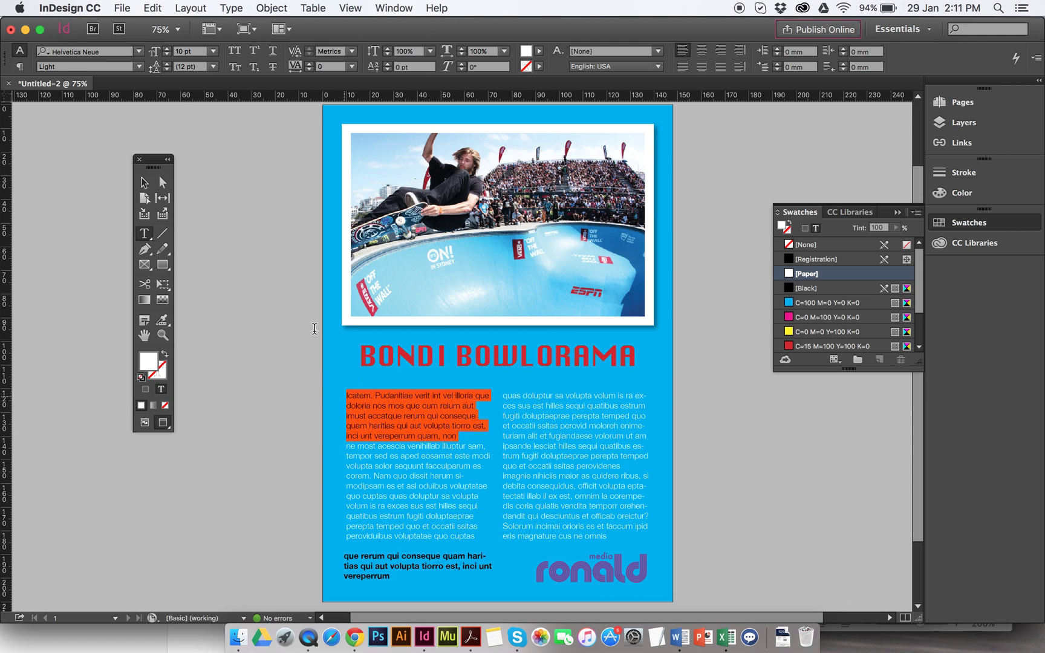
pyautogui.click(142, 67)
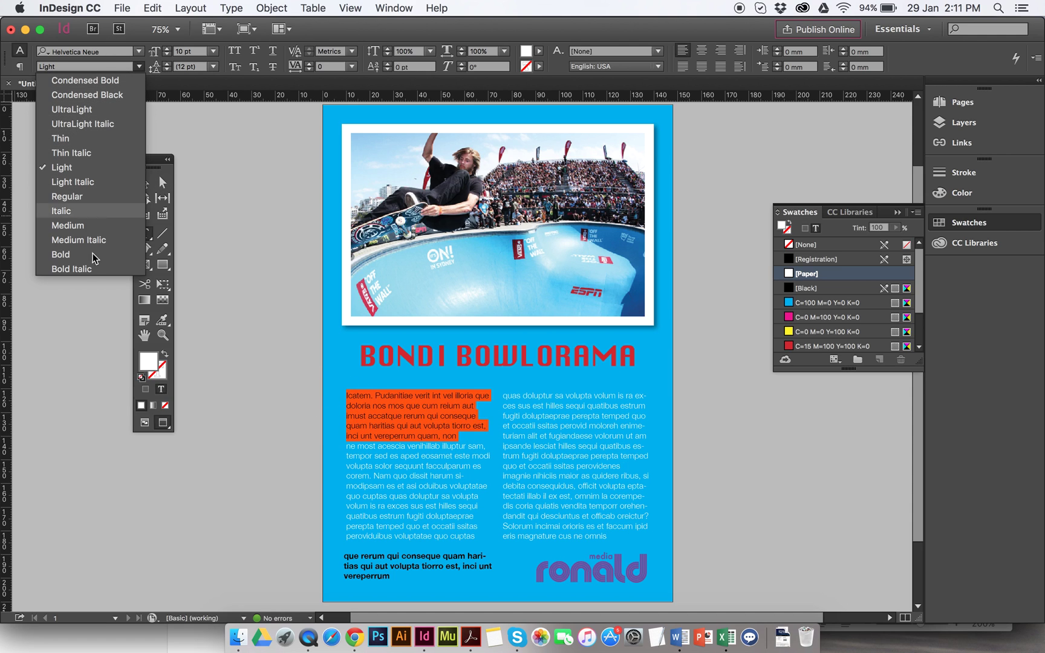
pyautogui.click(96, 269)
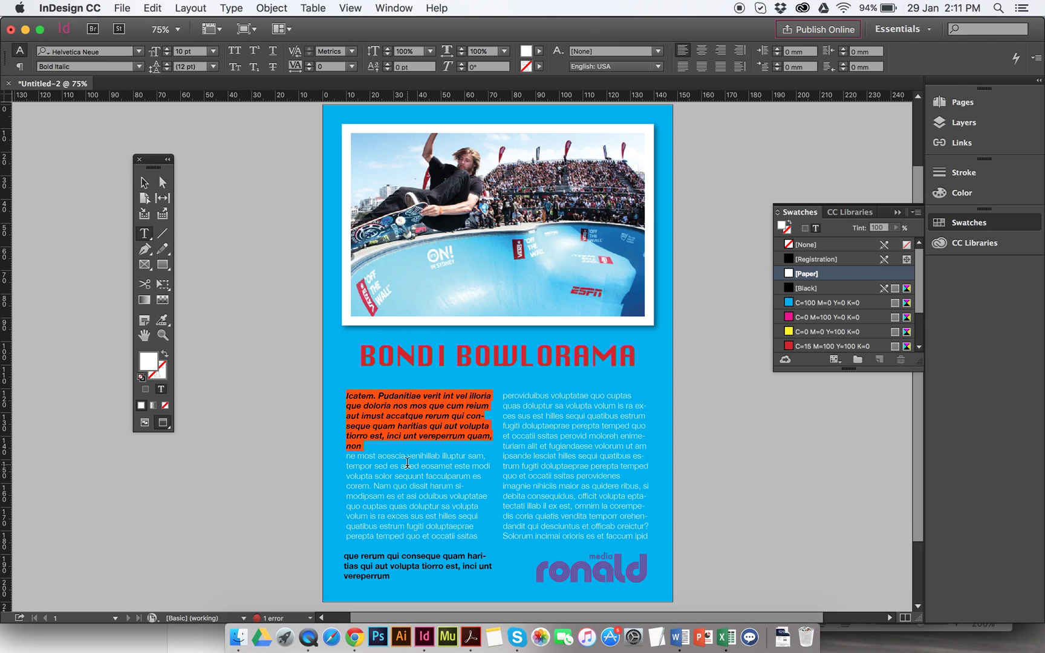
pyautogui.click(407, 463)
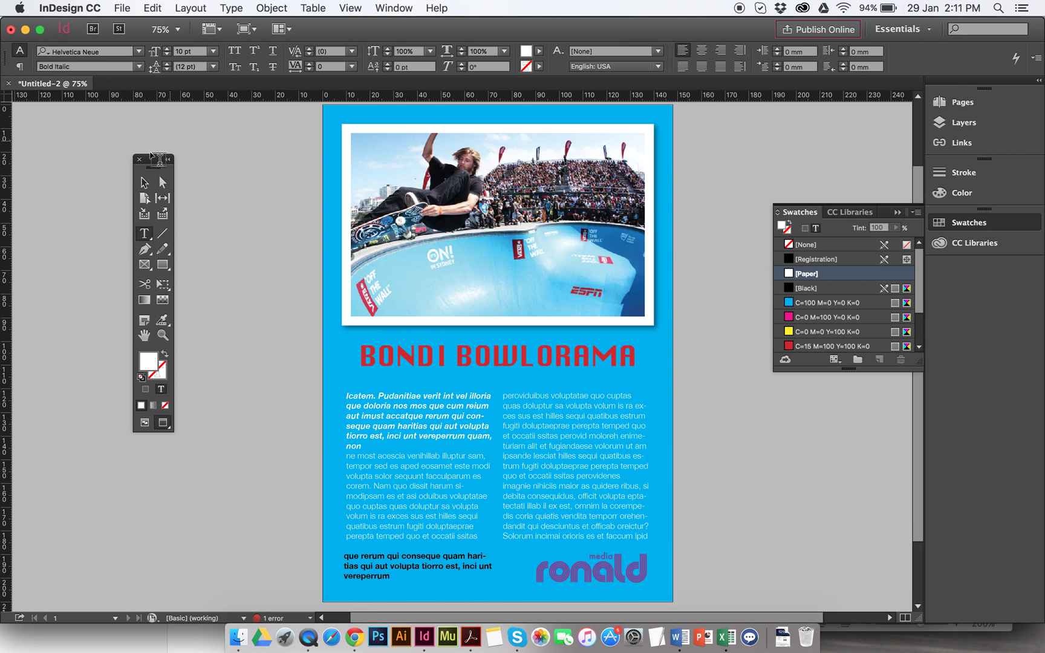
pyautogui.click(144, 182)
pyautogui.click(212, 176)
pyautogui.press('x')
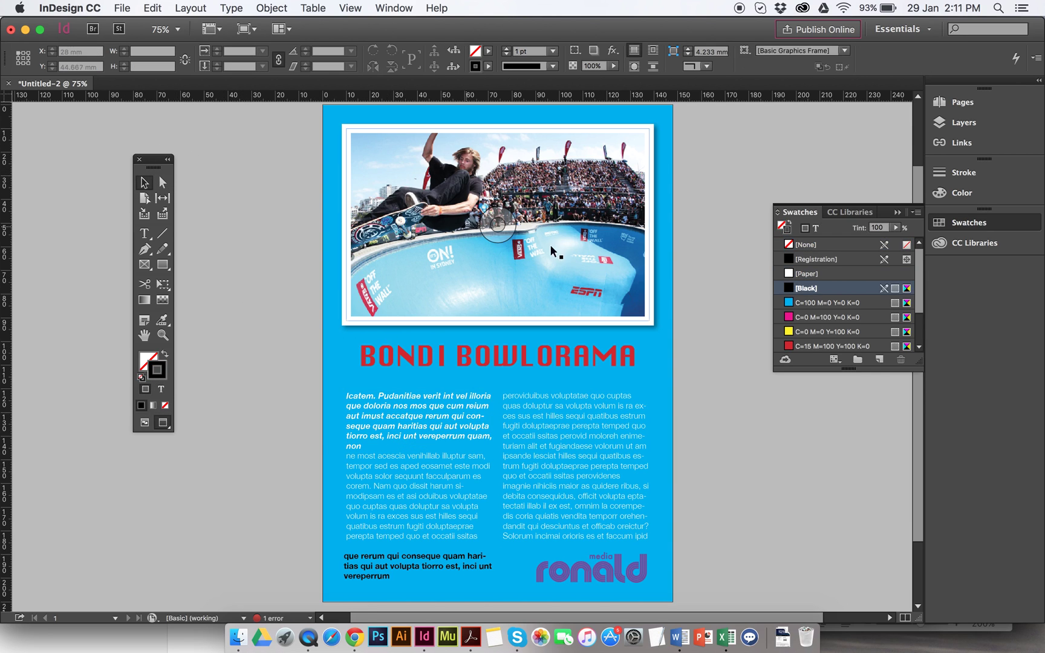